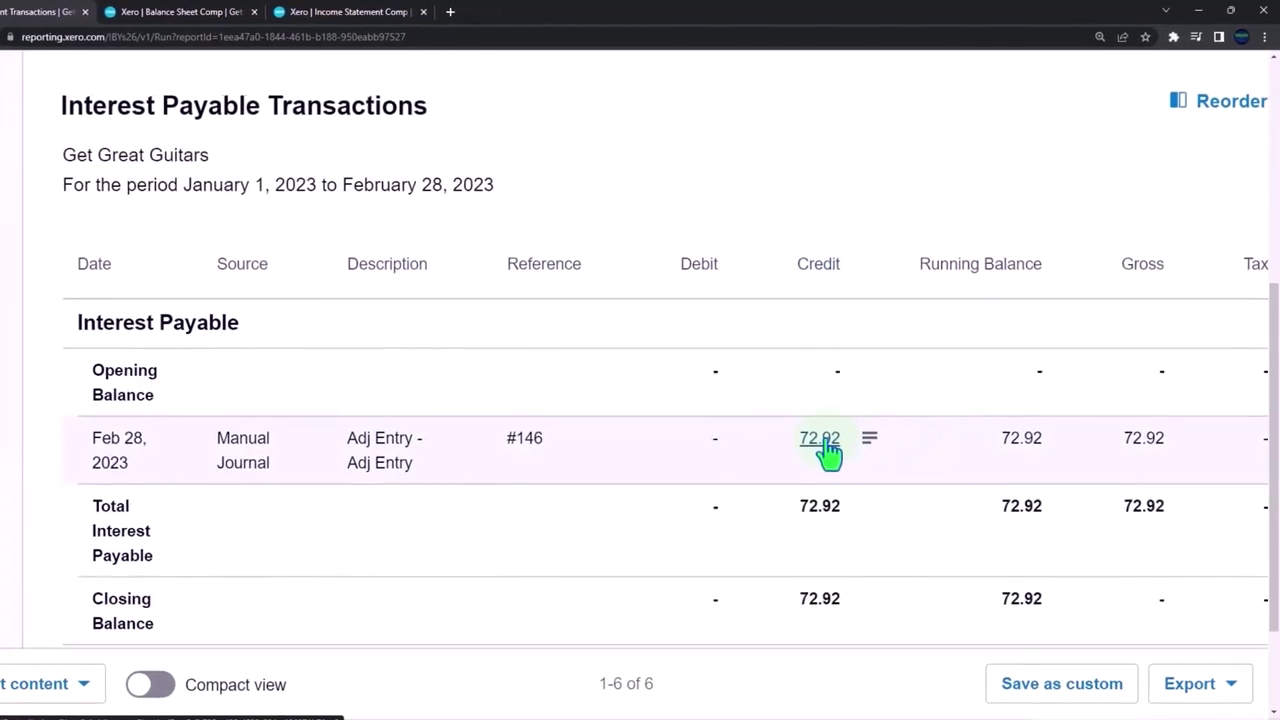
Open Posted Manual Journal #146 from the 72.92 credit and choose Edit under Journal Options
left_click(821, 440)
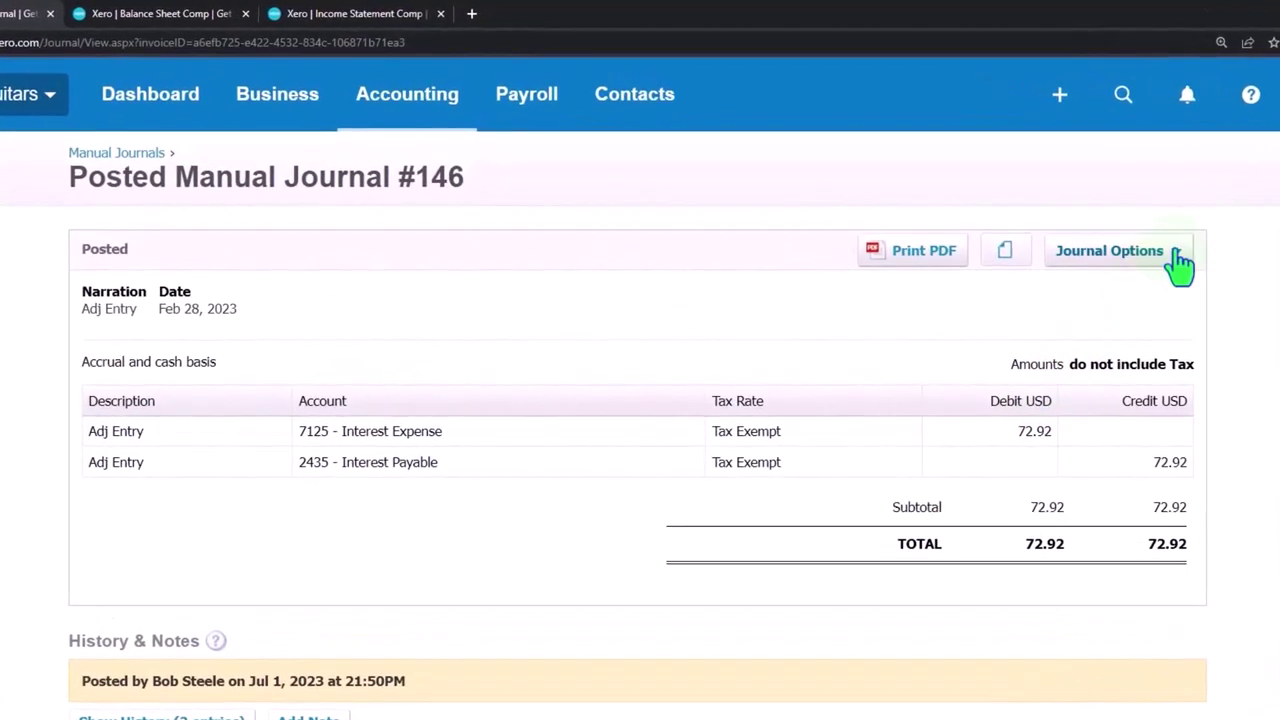
left_click(1178, 258)
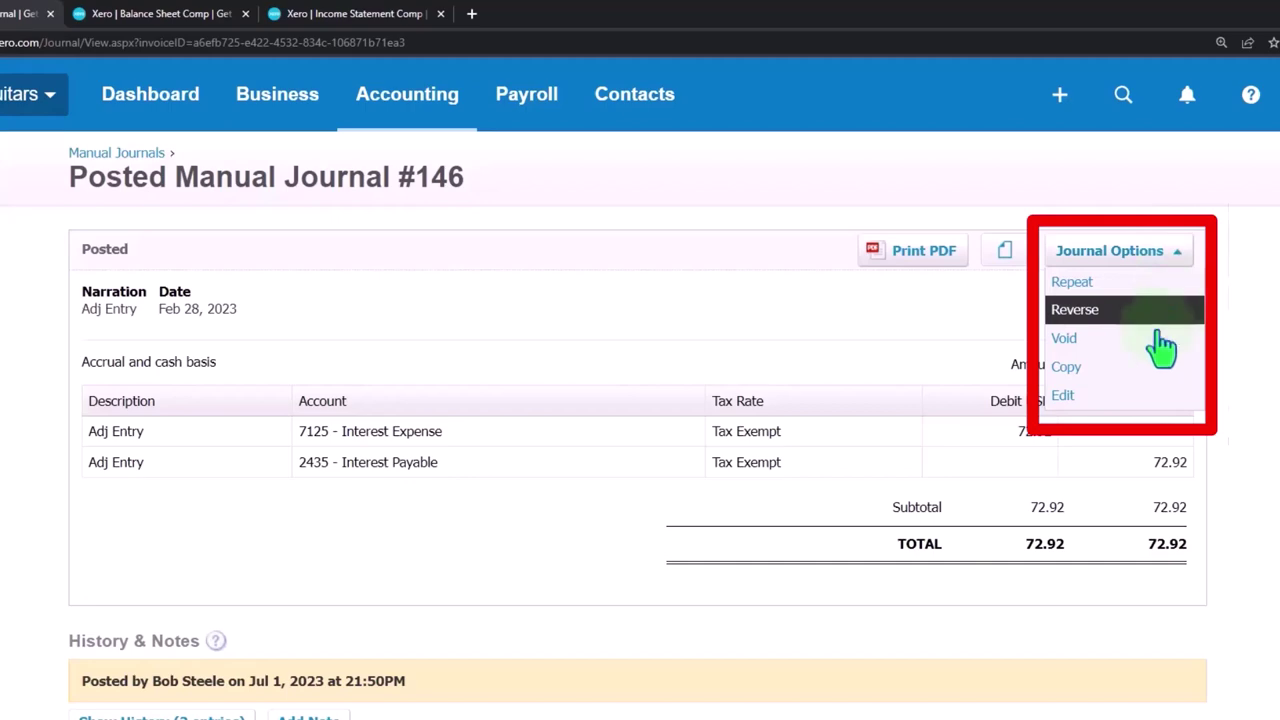
left_click(1100, 402)
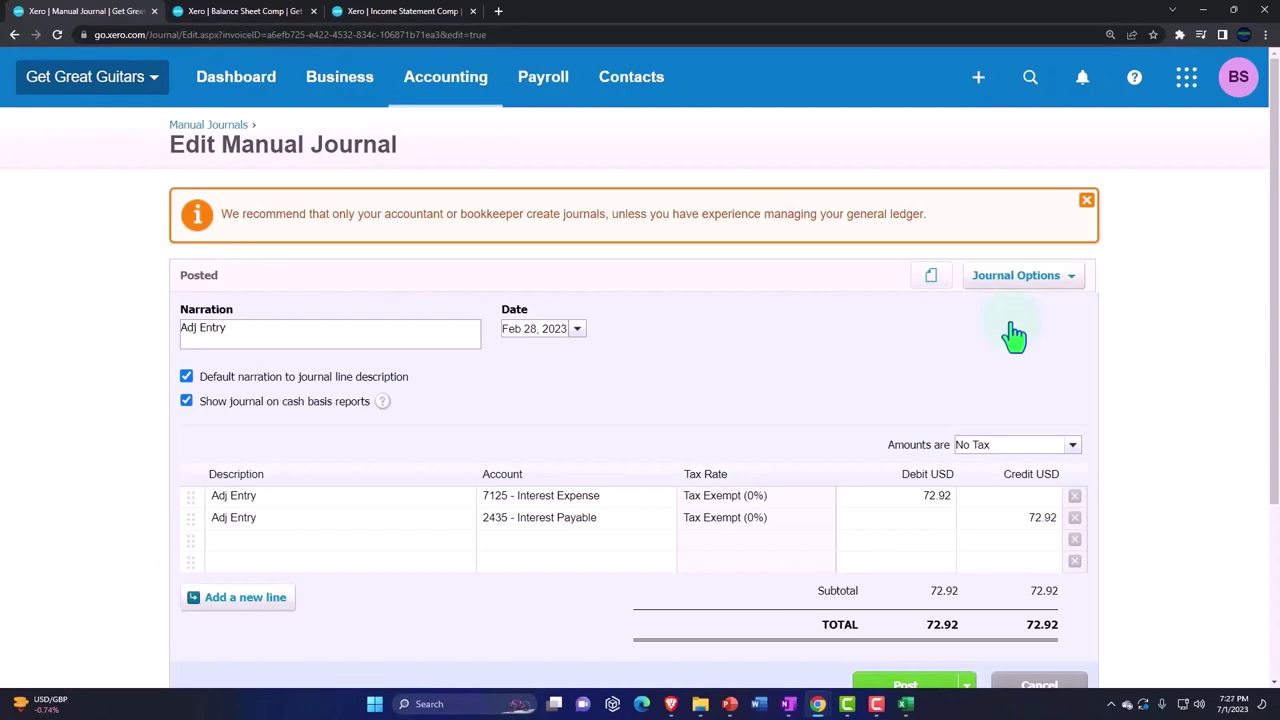
Scroll through the Edit Manual Journal form to review the 72.92 Adj Entry lines
scroll(1014, 338, "down", 1)
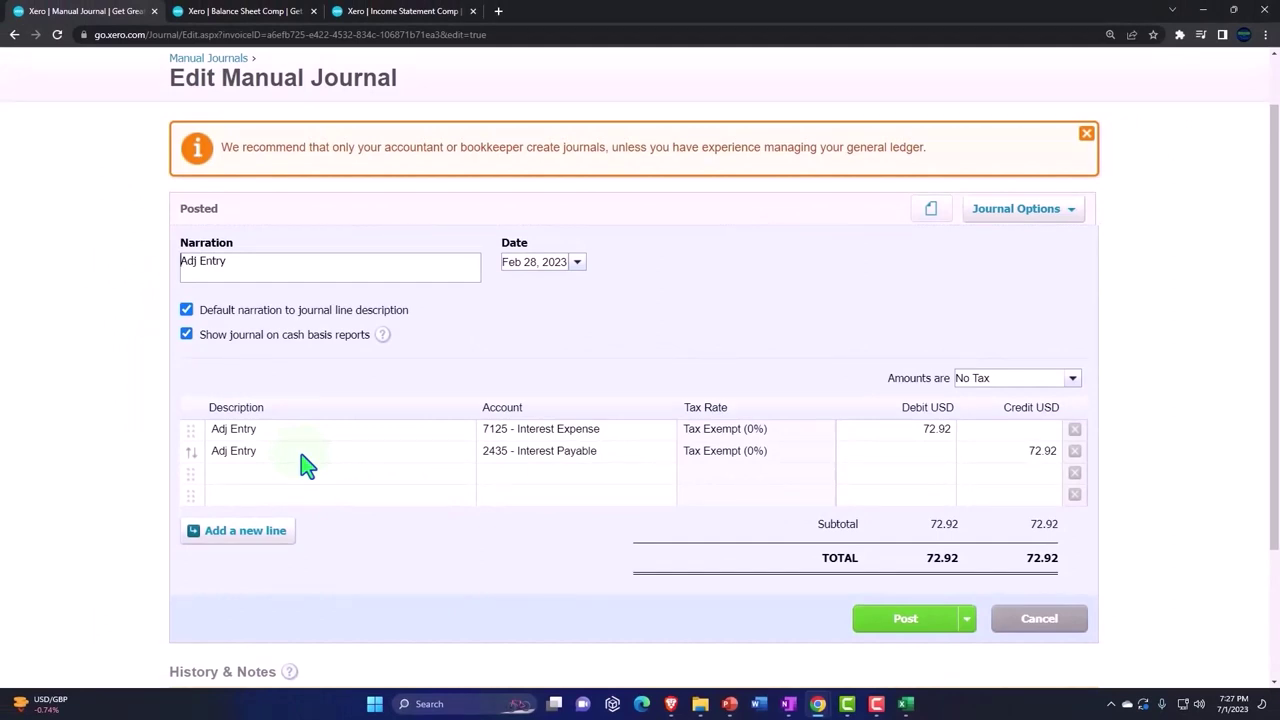
left_click(905, 704)
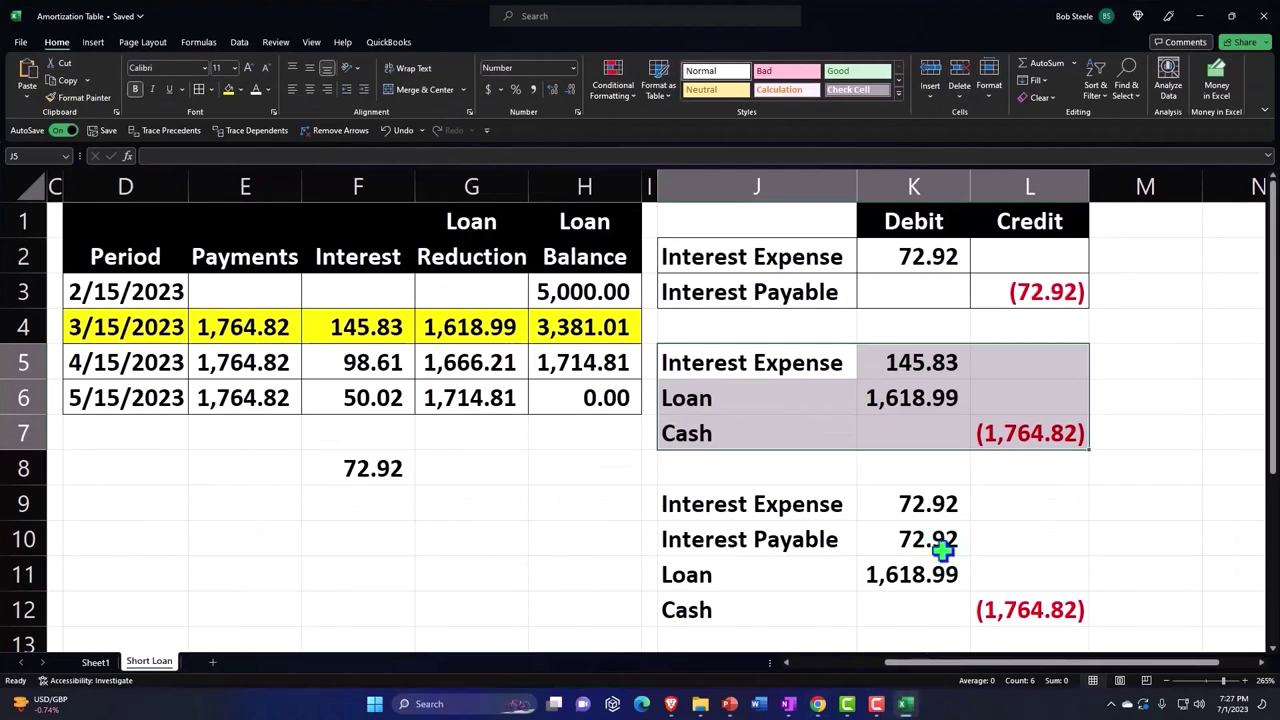
left_click(957, 264)
key("Right")
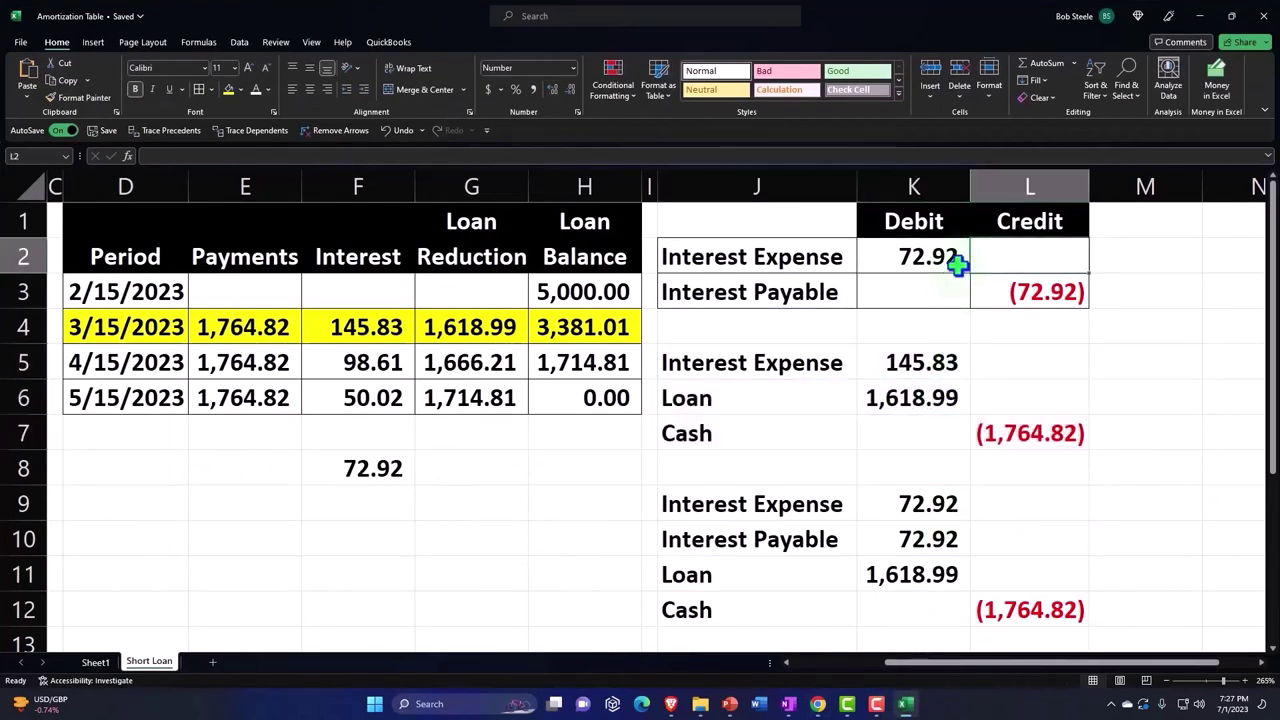
key("Right")
key("Right")
key("Right")
key("Right")
key("Right")
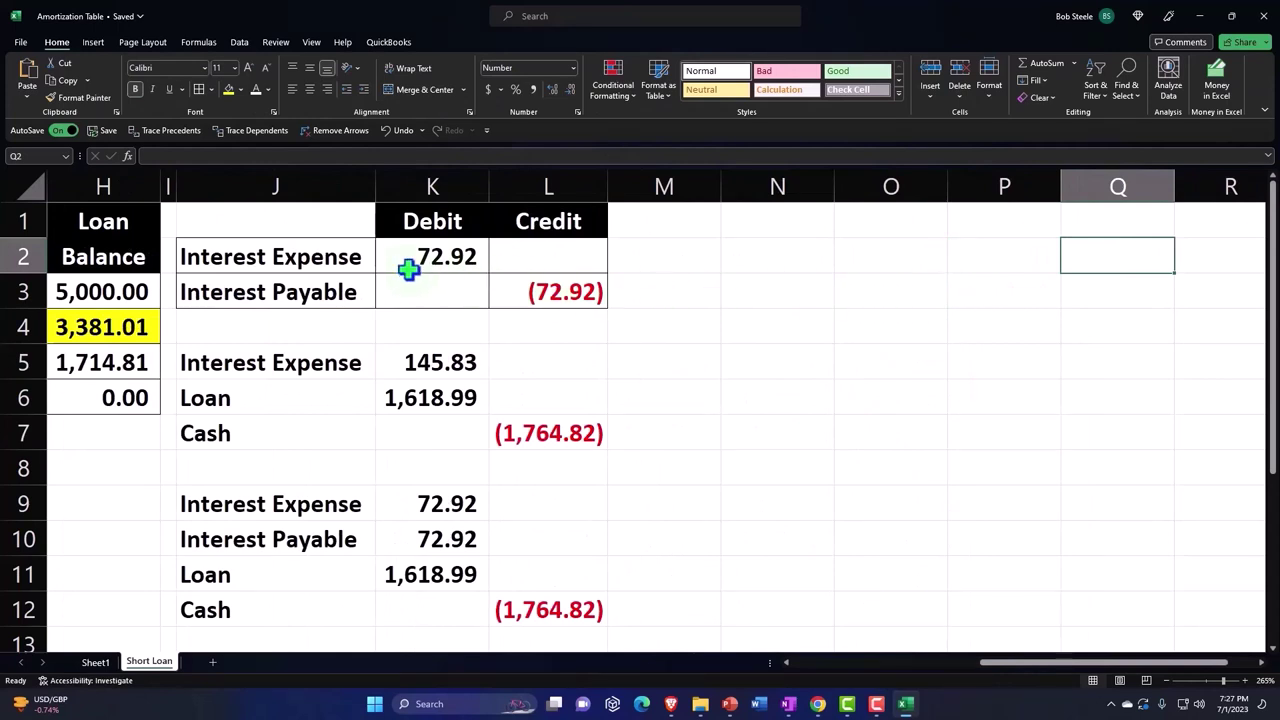
left_click(322, 256)
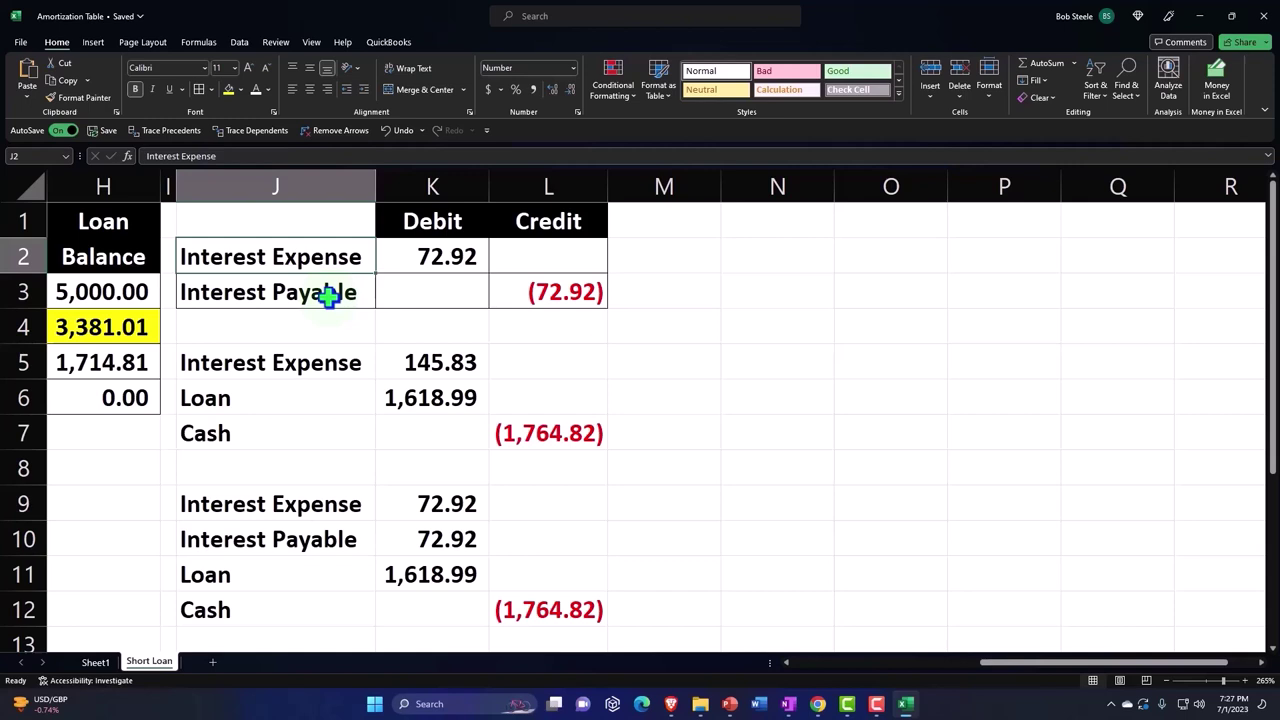
Format-paint column I's narrow width onto column M and widen column N
left_click(168, 184)
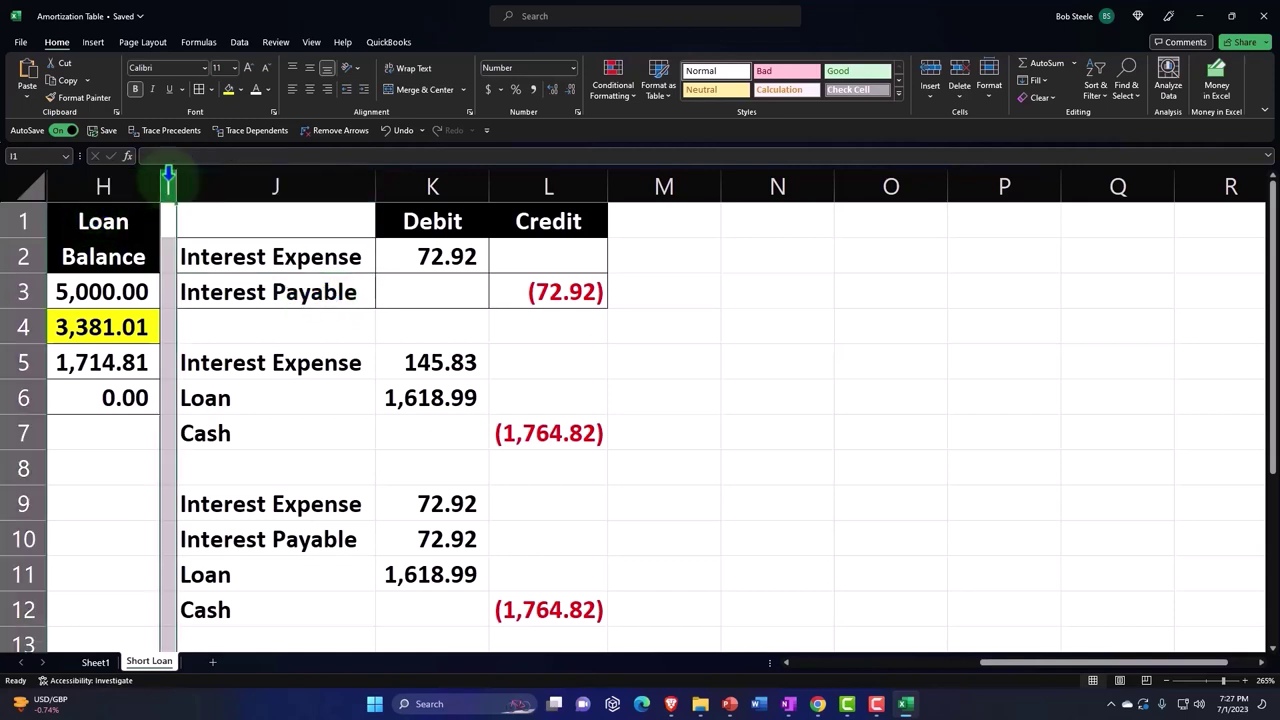
left_click_drag(168, 184, 152, 188)
left_click(84, 97)
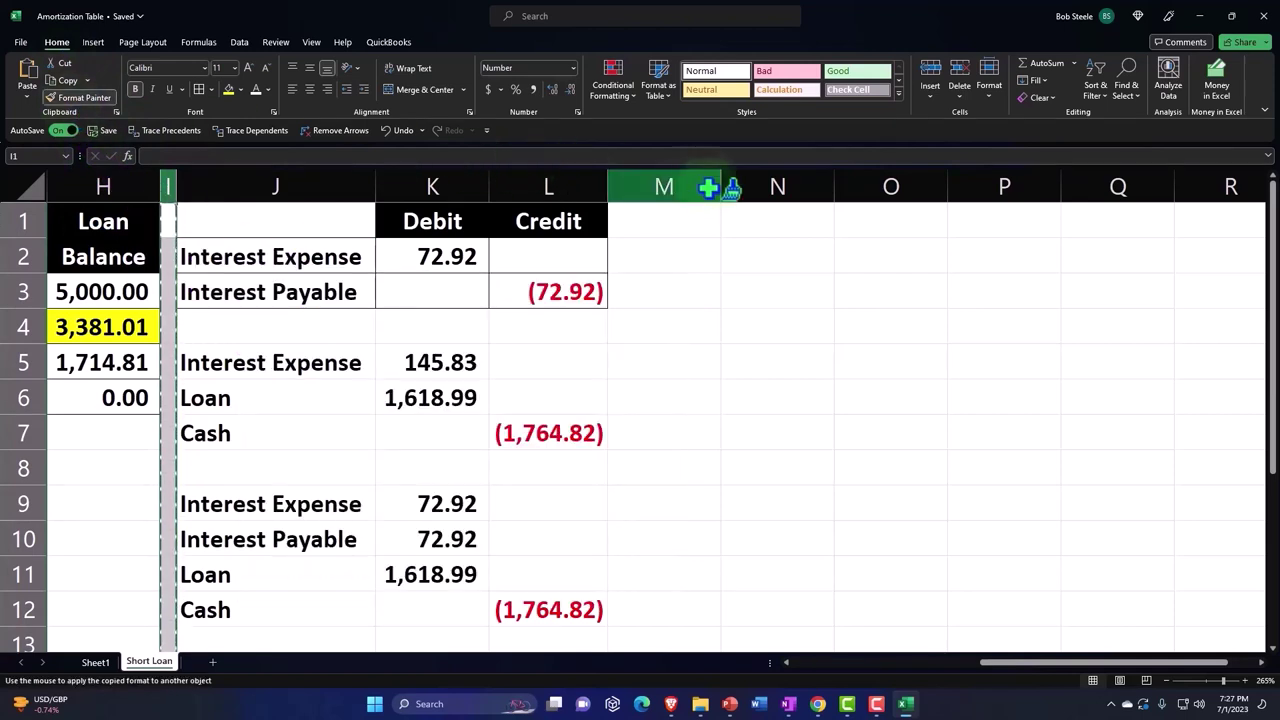
left_click_drag(676, 188, 794, 177)
left_click(709, 246)
Enter header formulas =+K1 (Debit) in O1 and =+L1 (Credit) in P1
left_click(822, 222)
type("+")
key("Left")
key("Left")
key("Left")
key("Left")
key("Tab")
type("+")
key("Left")
key("Left")
key("Left")
key("Left")
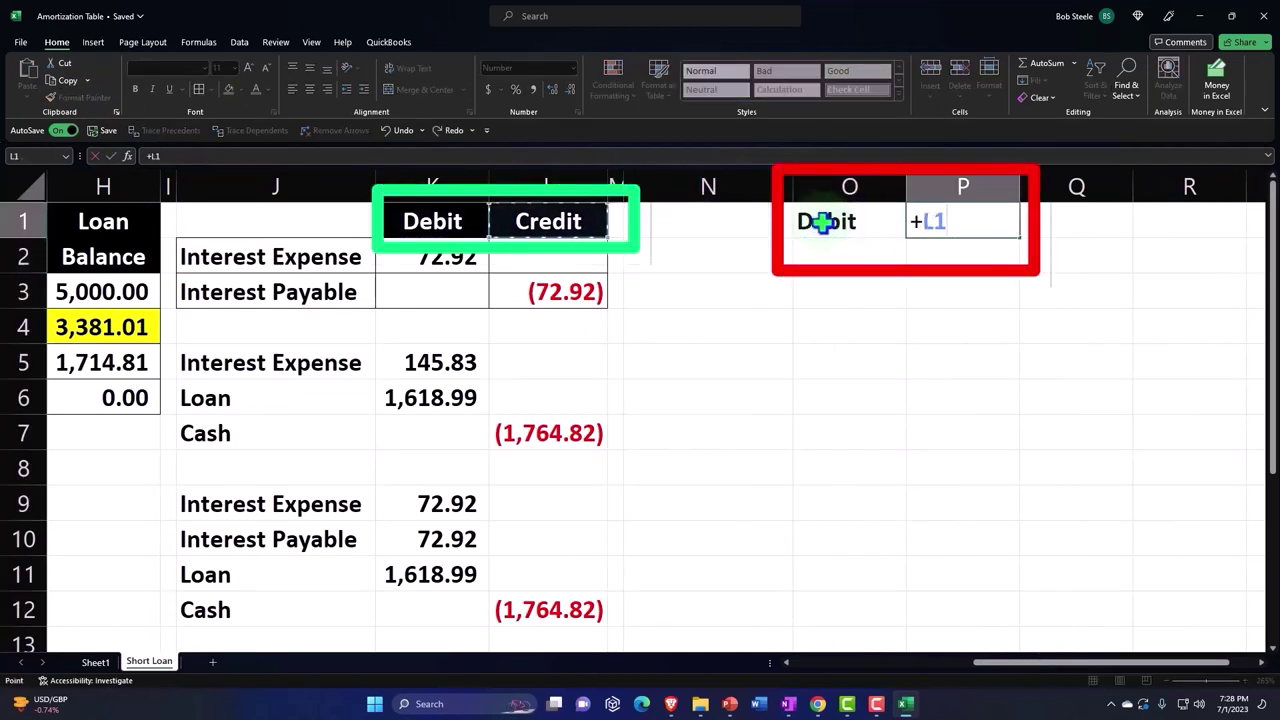
key("Return")
Fill the O1:P1 headers black and centre them
left_click_drag(822, 222, 920, 217)
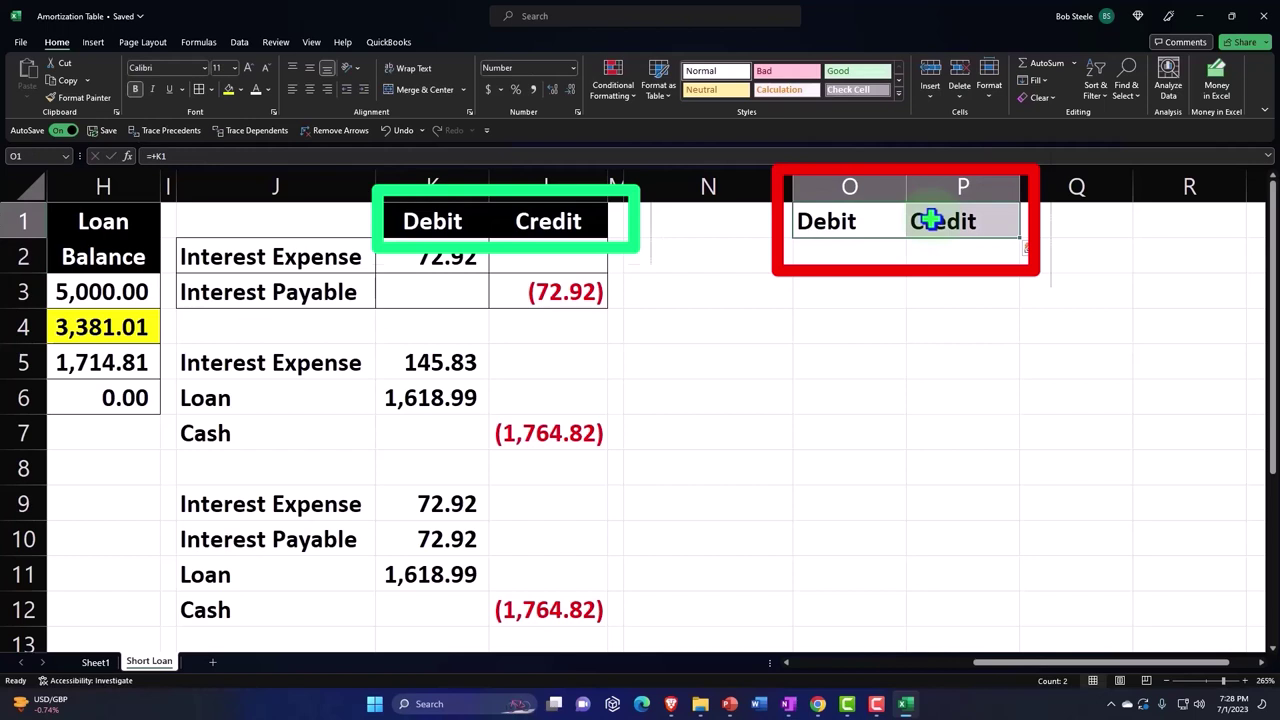
left_click(241, 87)
left_click(244, 112)
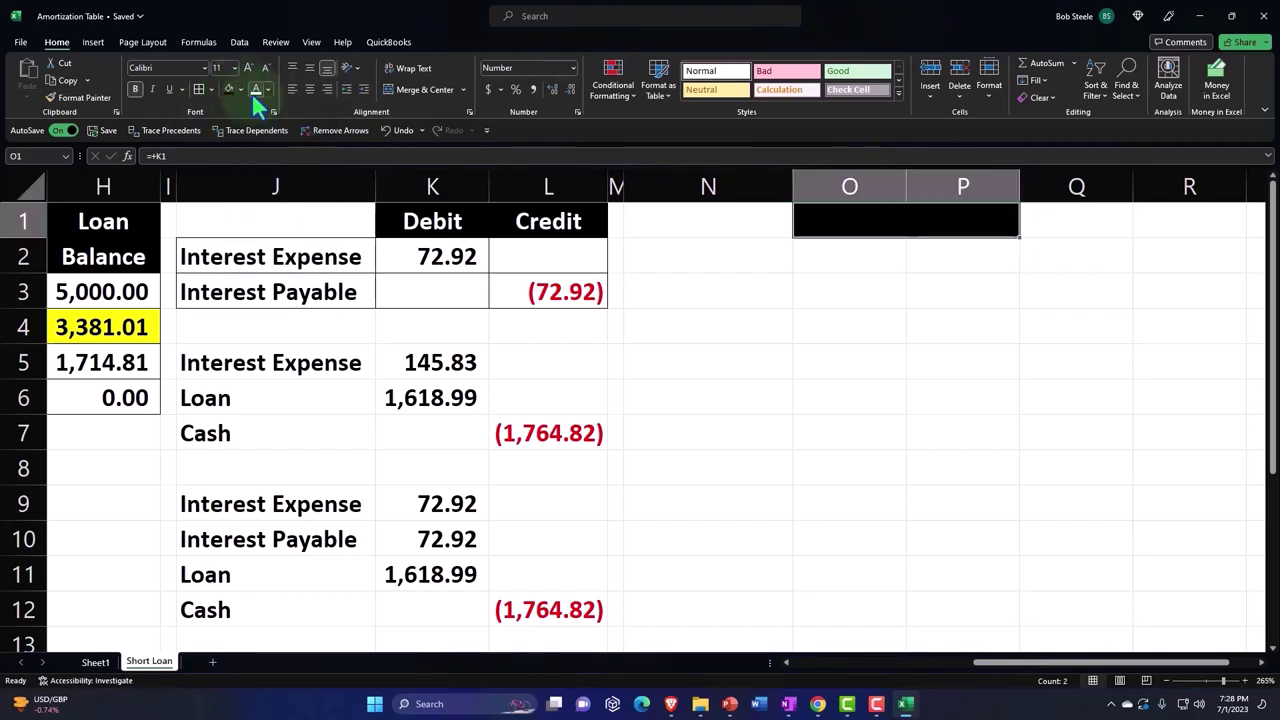
left_click(311, 89)
left_click(750, 257)
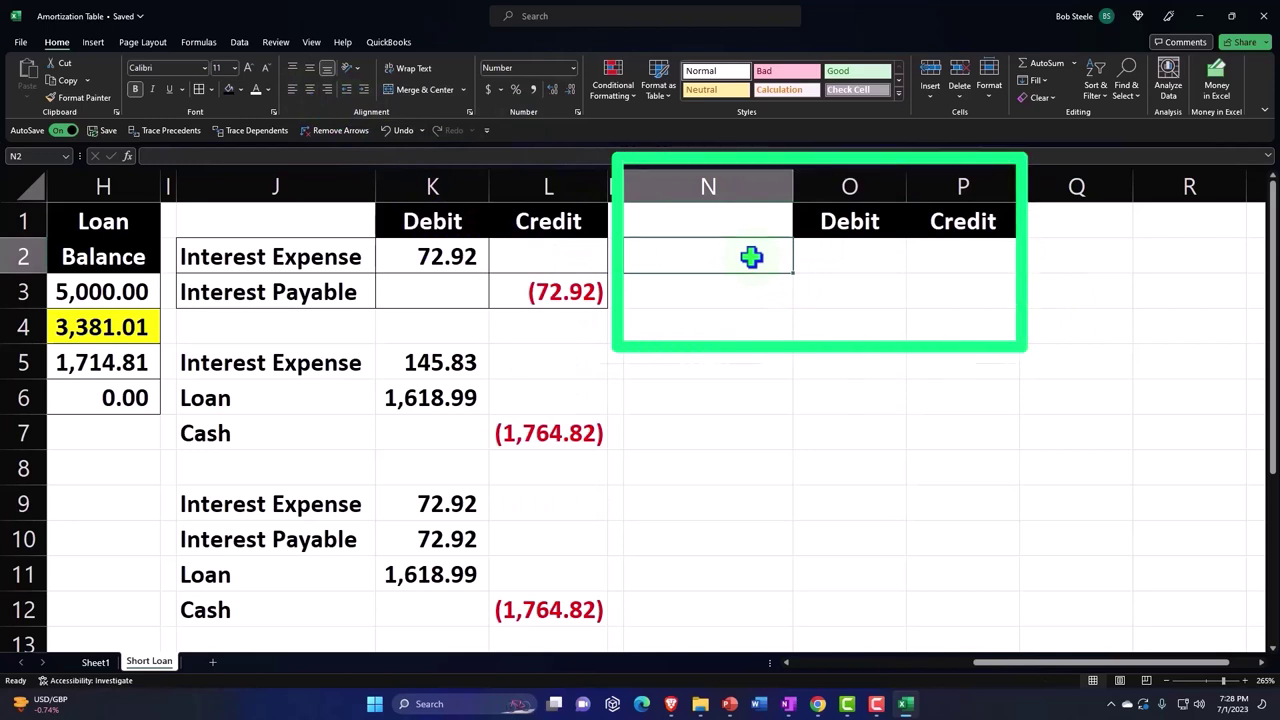
Enter the first line: Interest Payable label (=+J3) in N2 with a 72.92 debit (=+K2) in O2
type("+")
key("Left")
key("Left")
key("Left")
key("Down")
key("Left")
key("Return")
key("Up")
key("Right")
type("+")
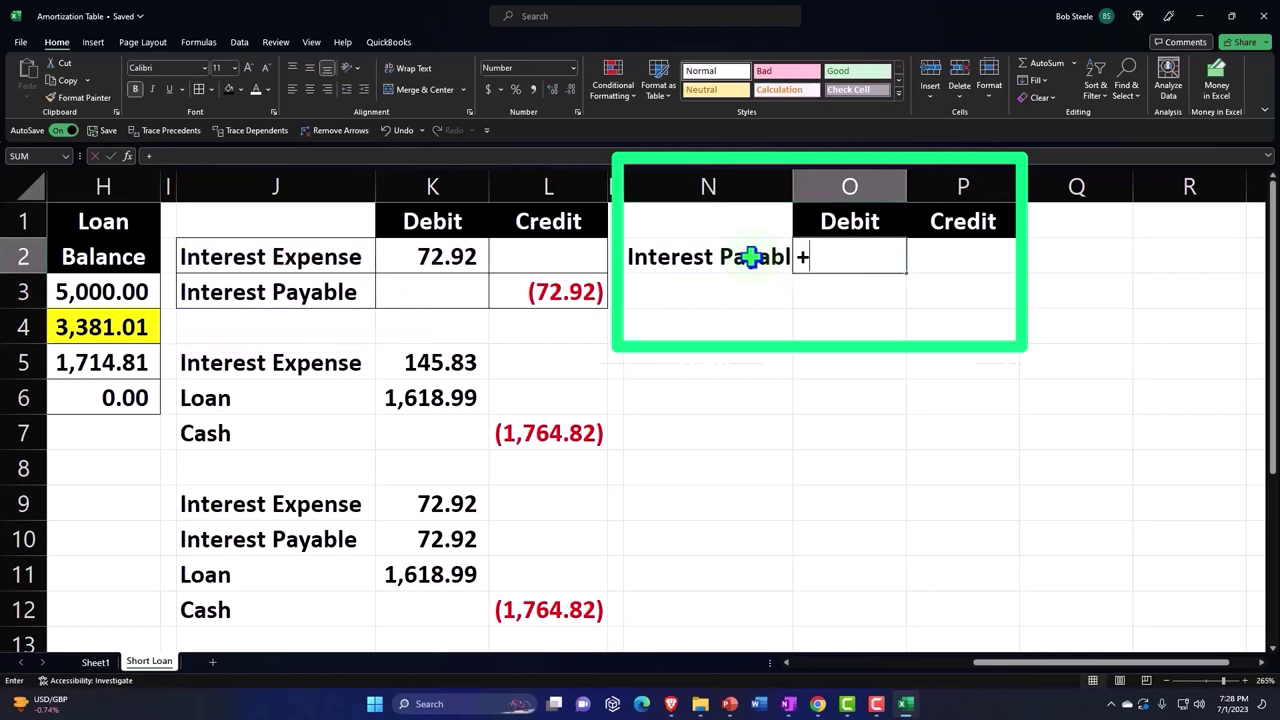
key("Left")
Add Interest Expense (=+J2) in N3 with credit (72.92) in P3, widen column N, and select N2:P3
key("Left")
key("Left")
key("Left")
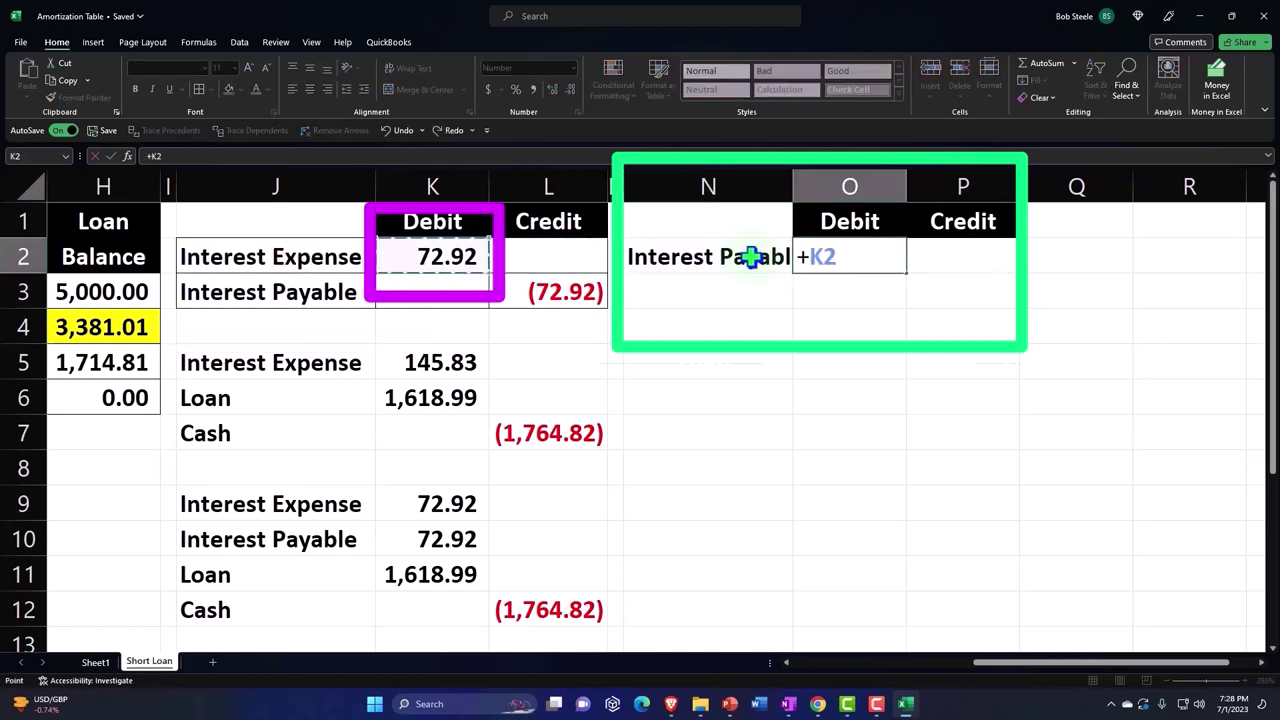
key("Return")
key("Left")
type("+")
key("Left")
key("Left")
key("Left")
key("Left")
key("Up")
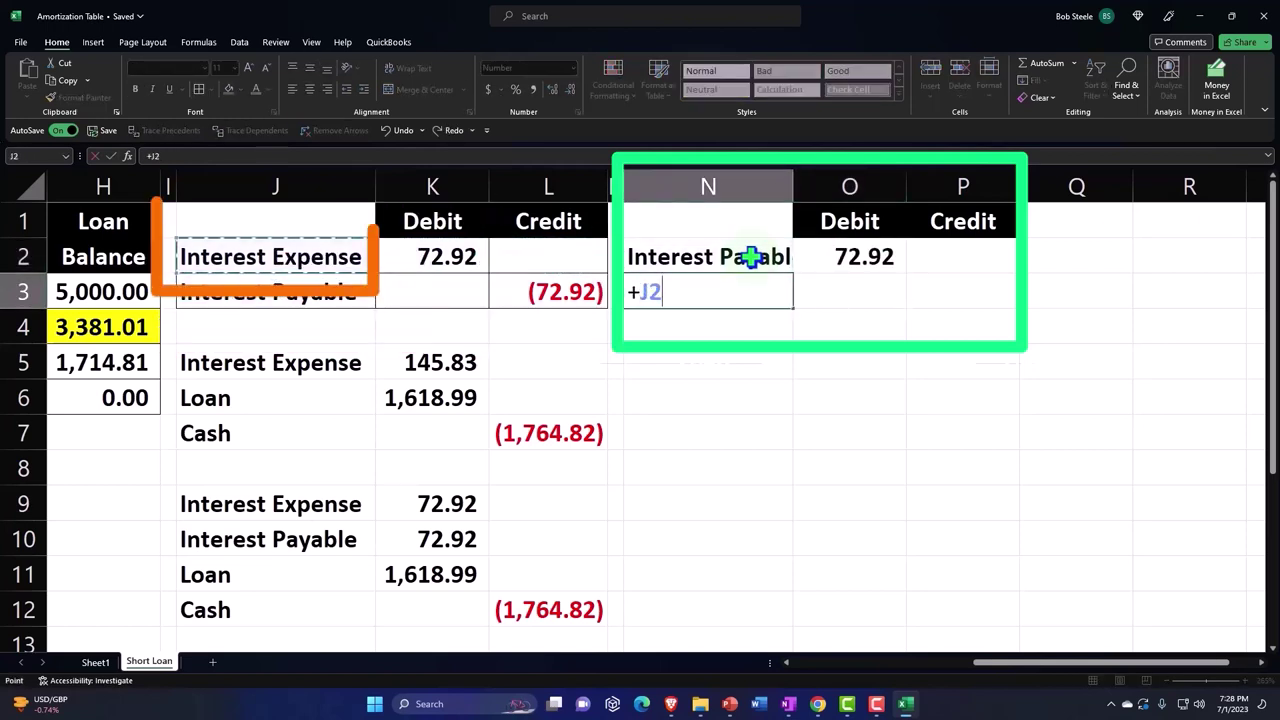
key("Return")
key("Up")
key("Right")
key("Right")
type("-")
key("Left")
key("Up")
key("Return")
left_click_drag(792, 187, 831, 187)
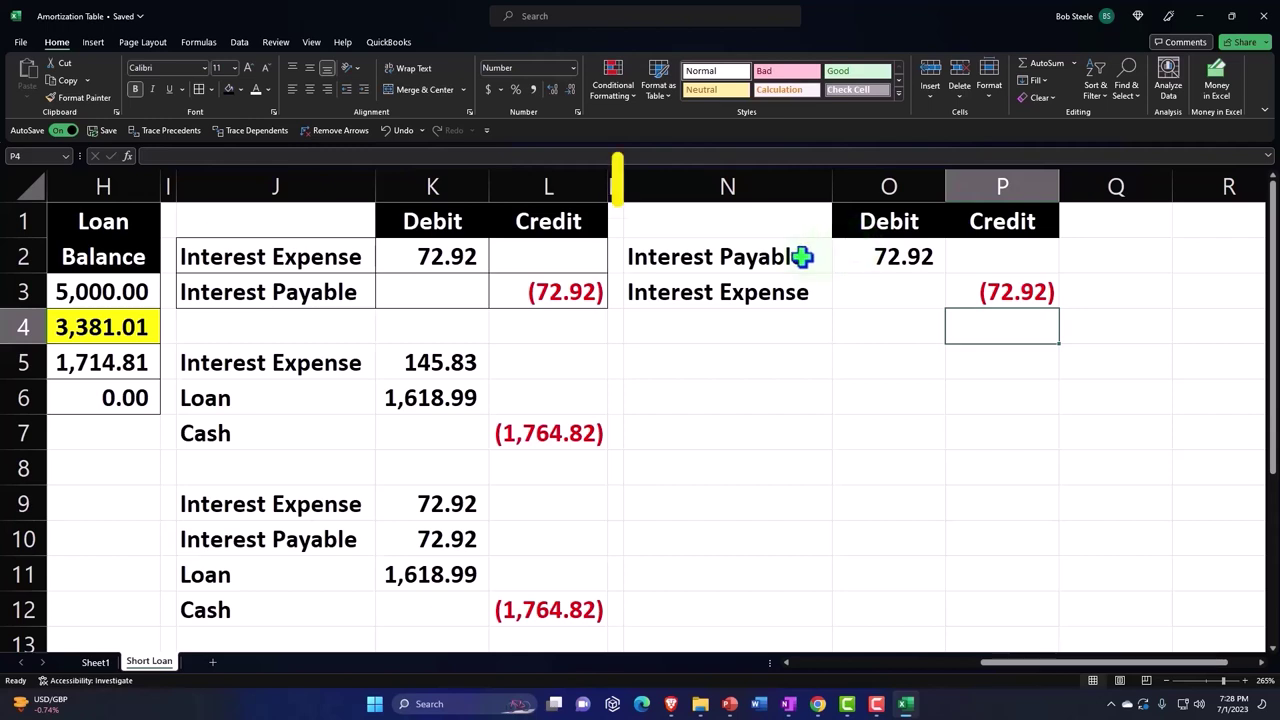
left_click_drag(803, 257, 955, 296)
Clear N2:P3 and re-enter labels Interest Expense (=+J2) in N2 and Interest Payable (=+J3) in N3
key("Delete")
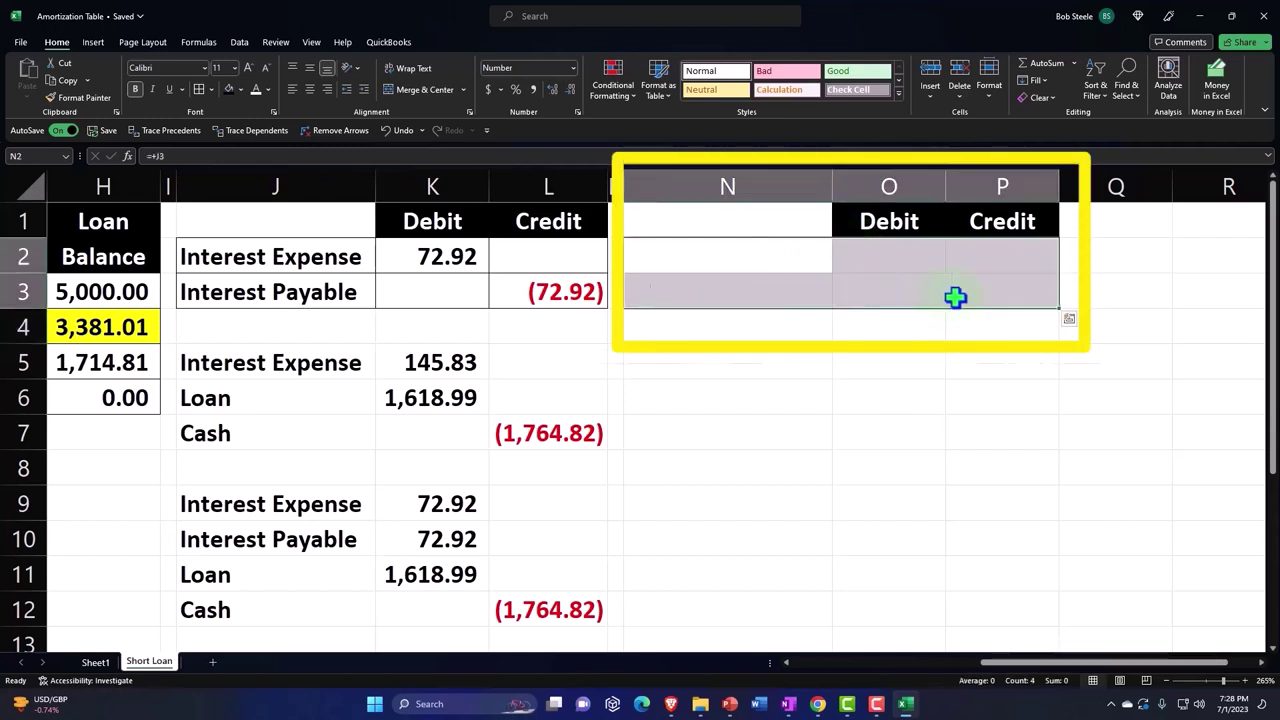
type("+")
key("Left")
key("Left")
key("Left")
key("Left")
key("Return")
type("+")
key("Left")
key("Left")
key("Left")
key("Left")
key("Return")
key("Right")
key("Up")
key("Up")
key("Right")
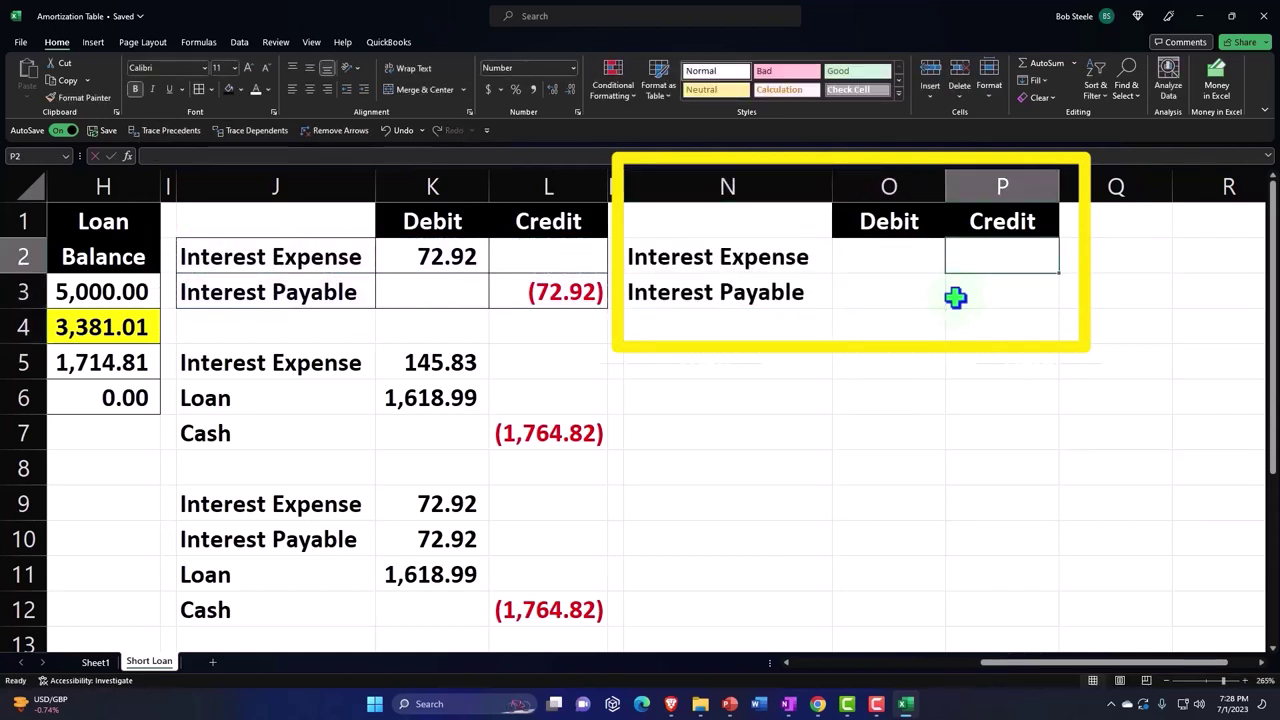
Enter credit (72.92) as =-K2 in P2 and debit 72.92 as =-L3 in O3, then border the block
type("-")
key("Left")
key("Left")
key("Left")
key("Left")
key("Left")
key("Return")
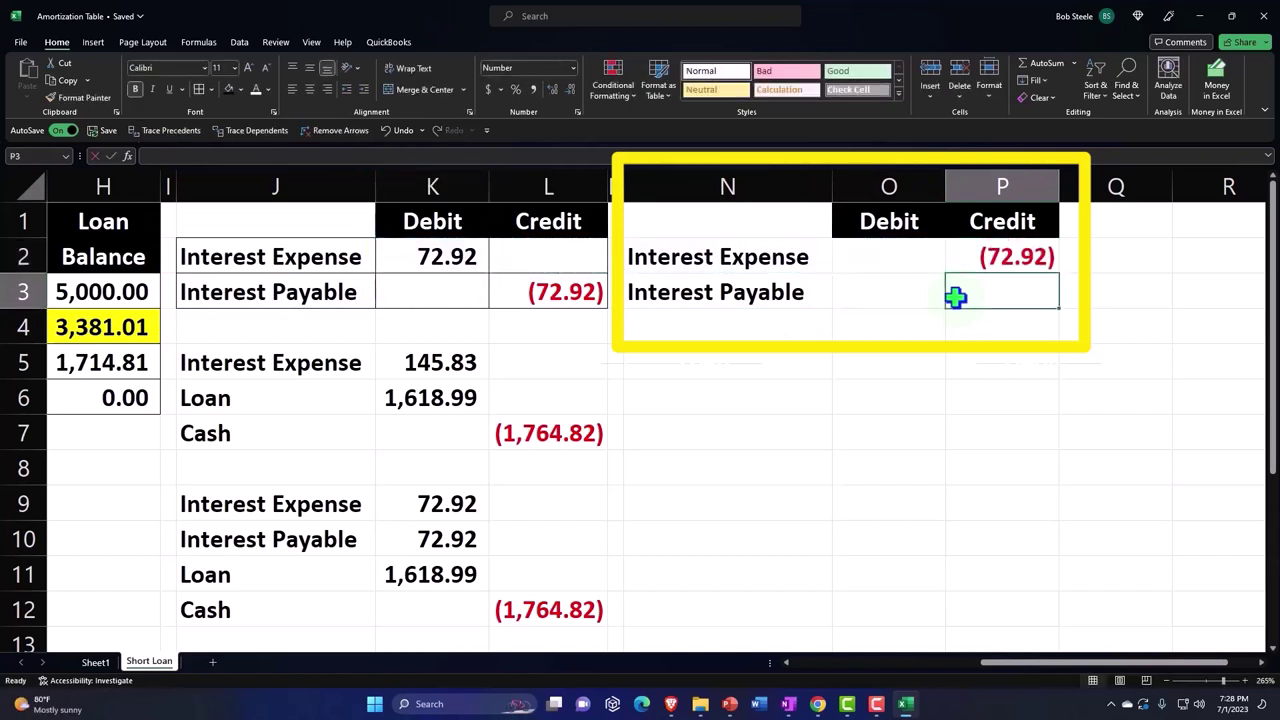
key("Left")
type("-")
key("Left")
key("Left")
key("Left")
key("Return")
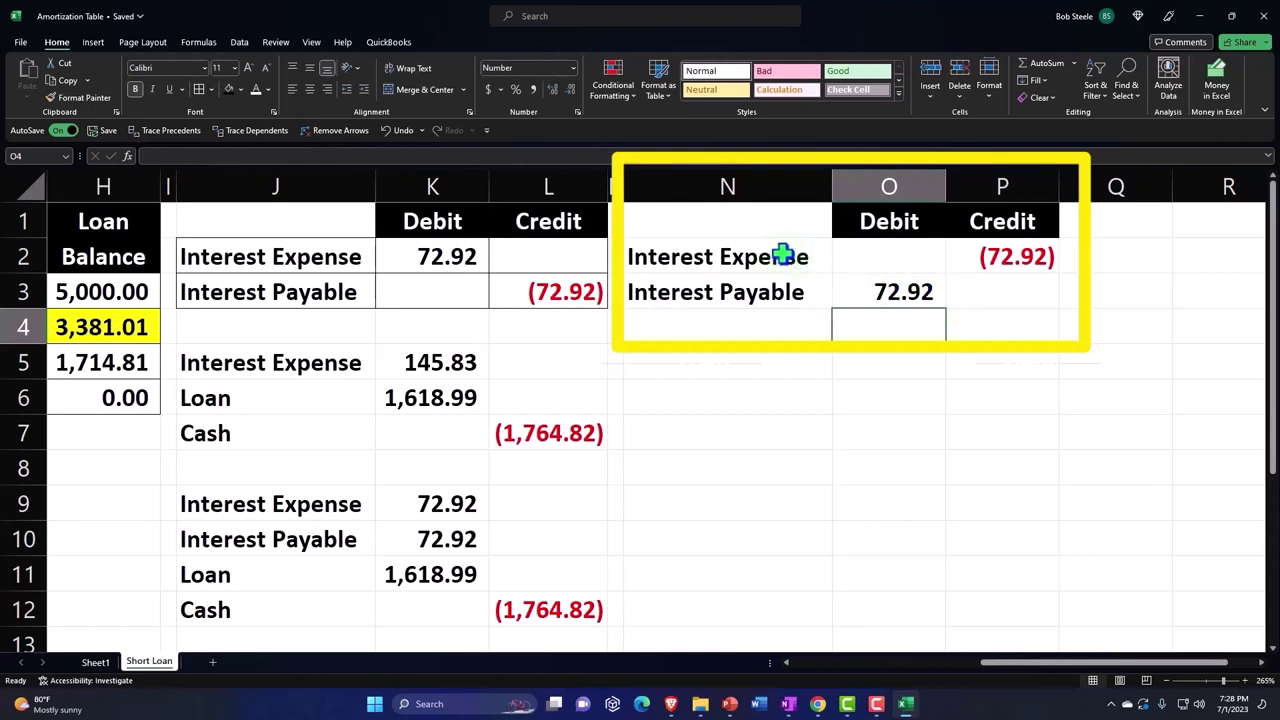
left_click_drag(743, 257, 978, 288)
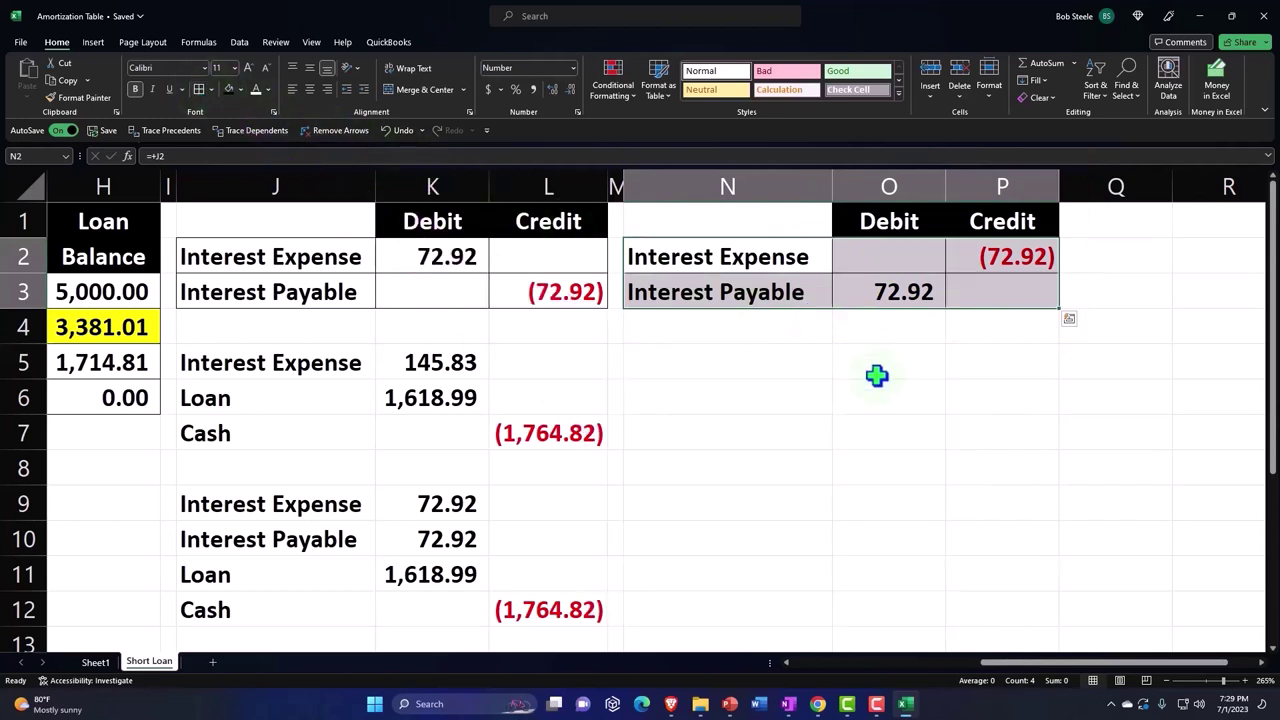
left_click(876, 375)
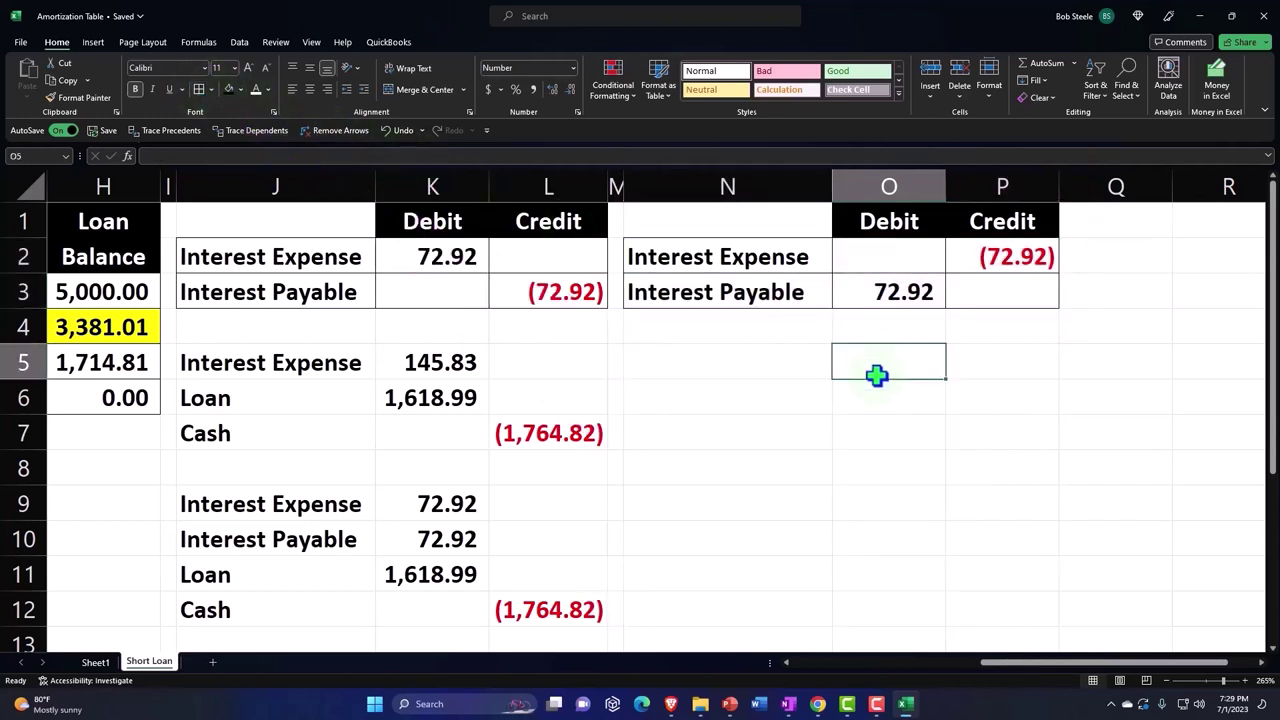
Return to Xero and go back to the Manual Journals list
left_click(908, 703)
scroll(592, 451, "up", 1)
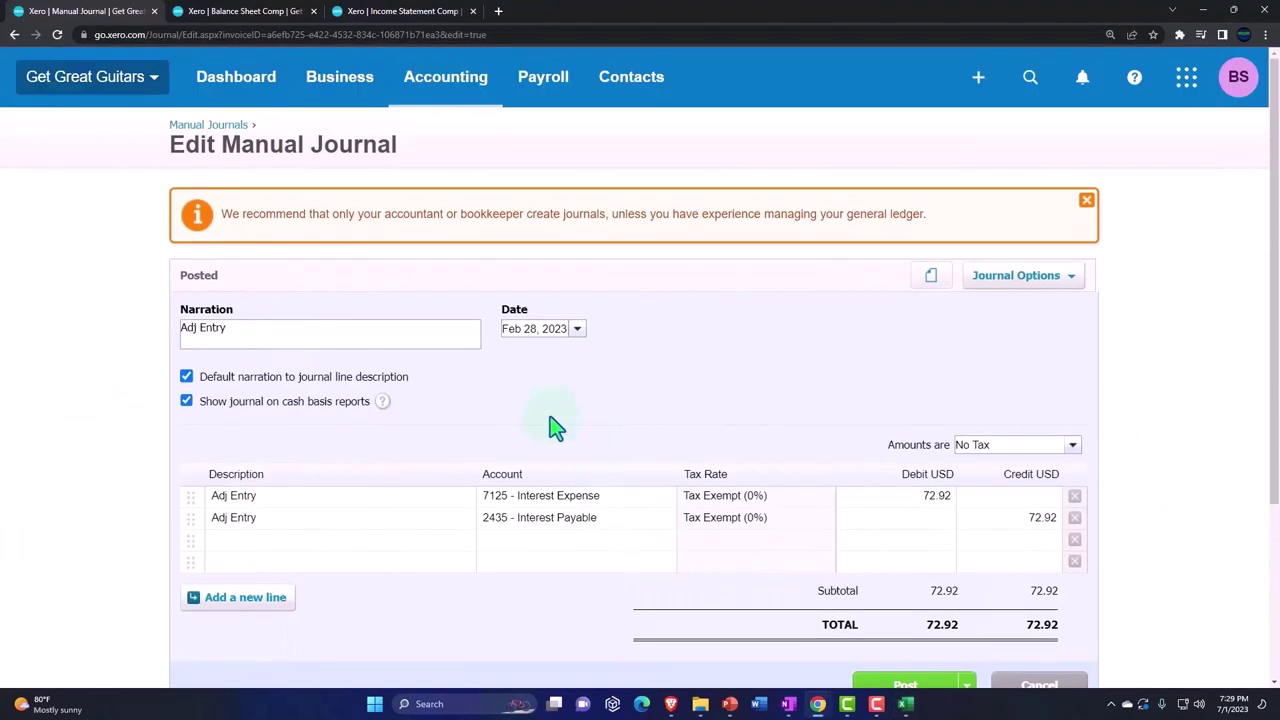
left_click(227, 130)
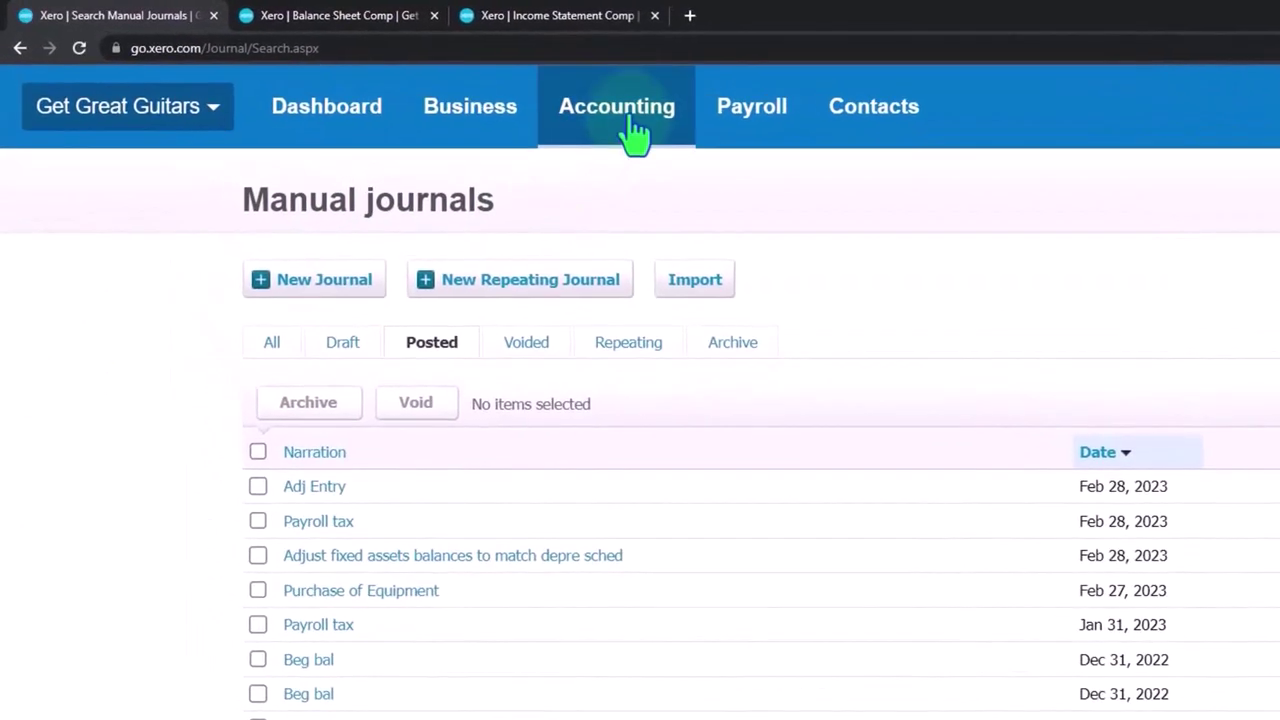
Find the Journal Report by searching 'journ' under Accounting > Reports and open it
left_click(633, 132)
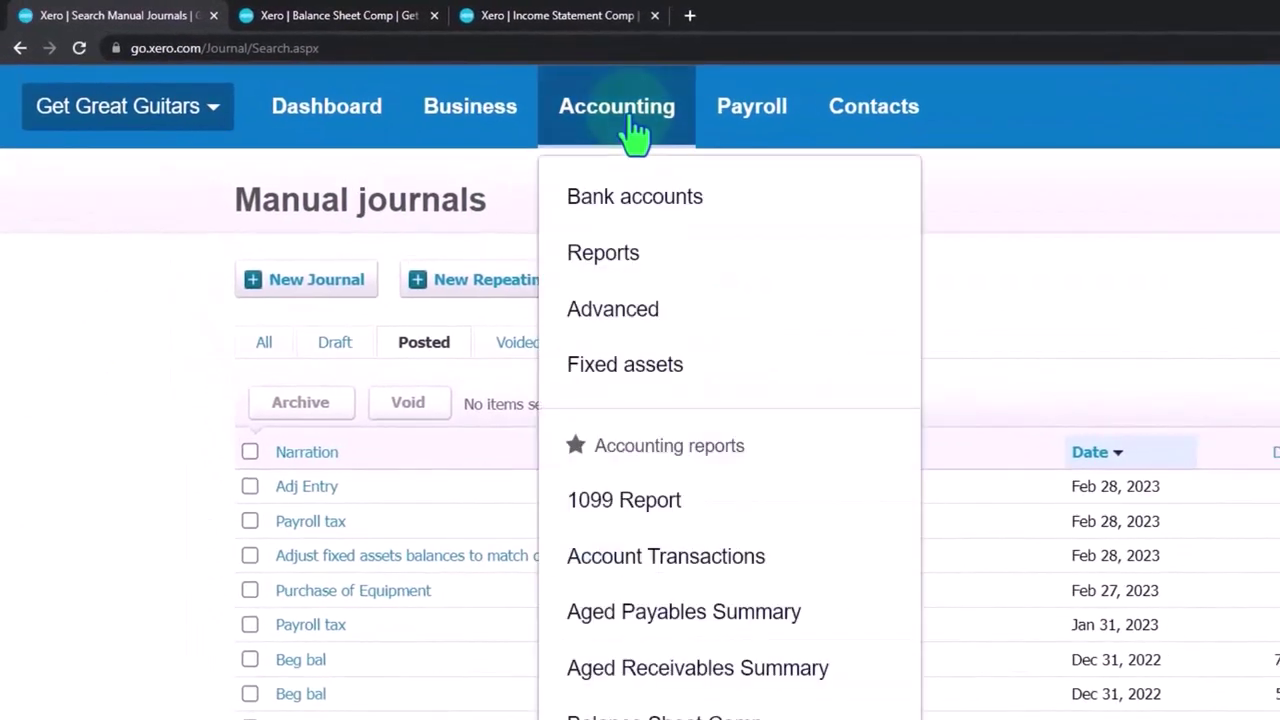
left_click(615, 264)
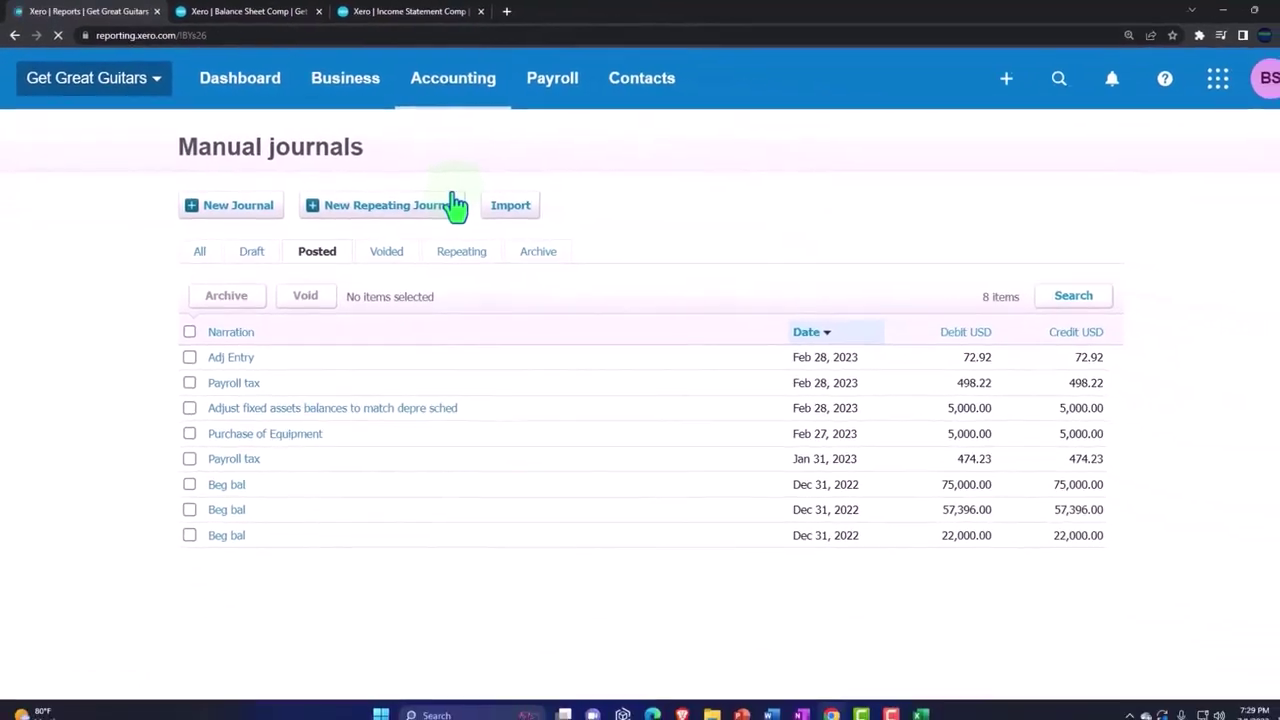
left_click(860, 145)
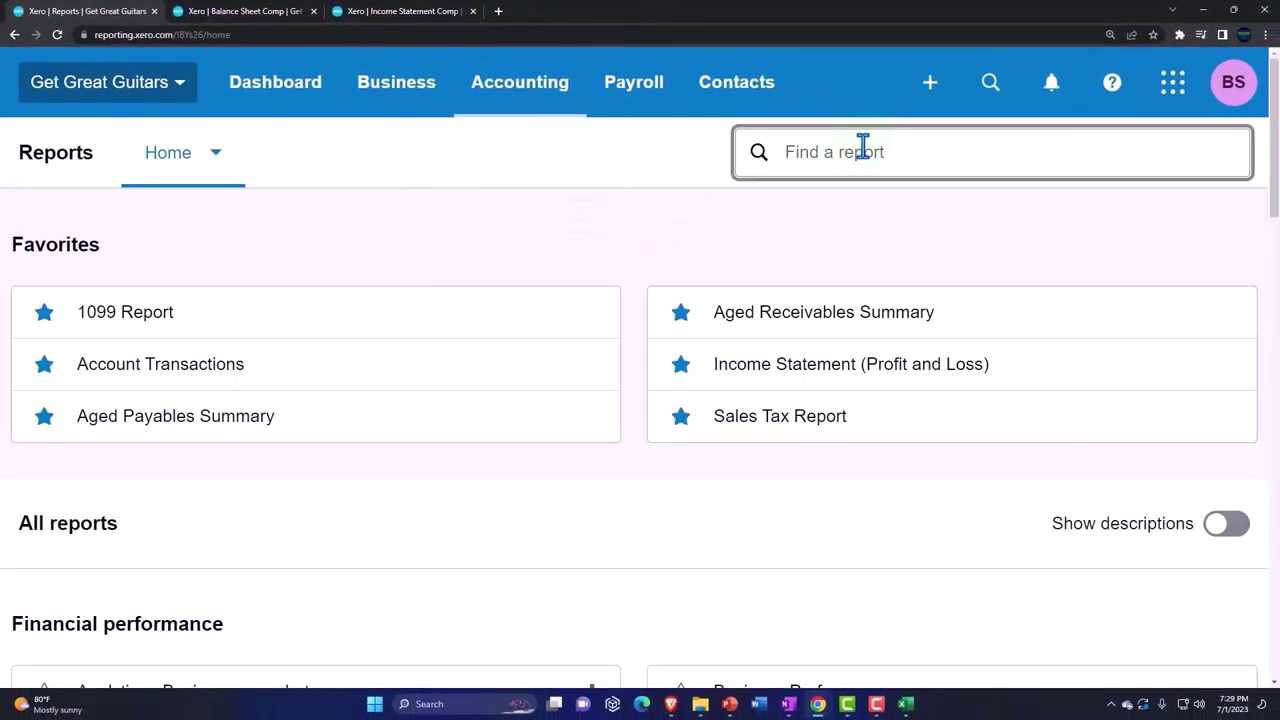
type("ma")
key("BackSpace")
key("BackSpace")
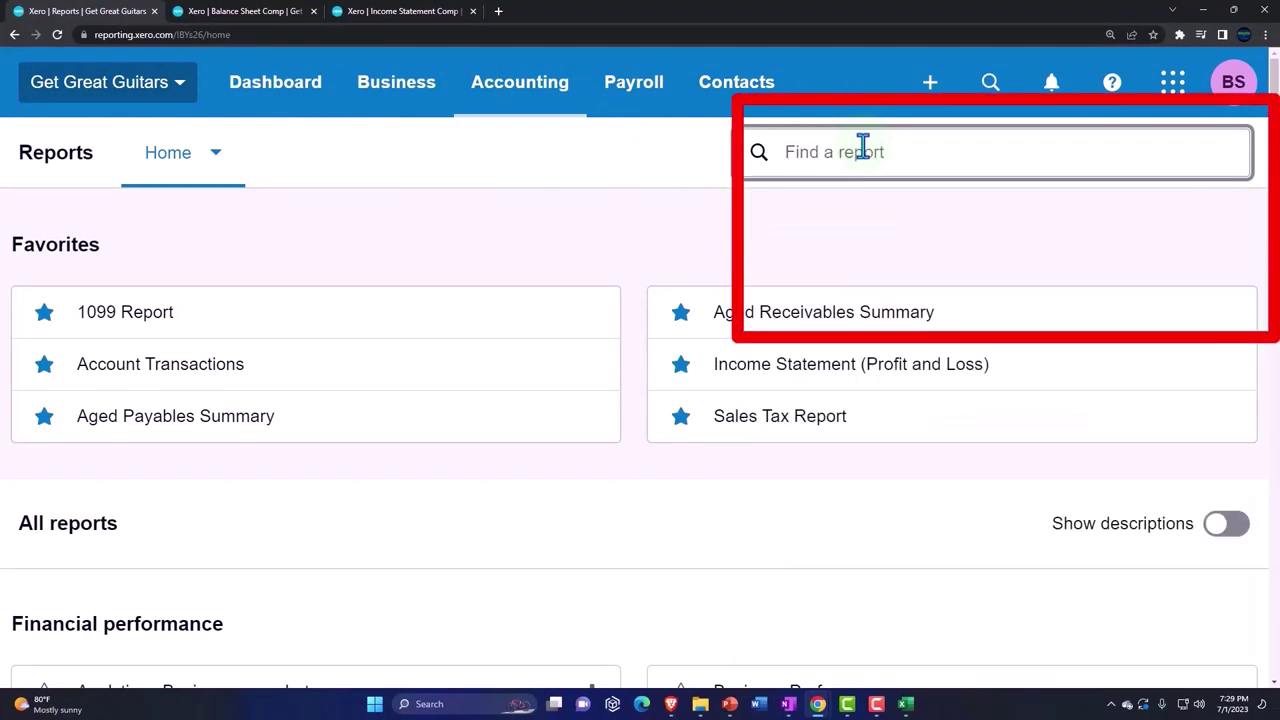
type("journ")
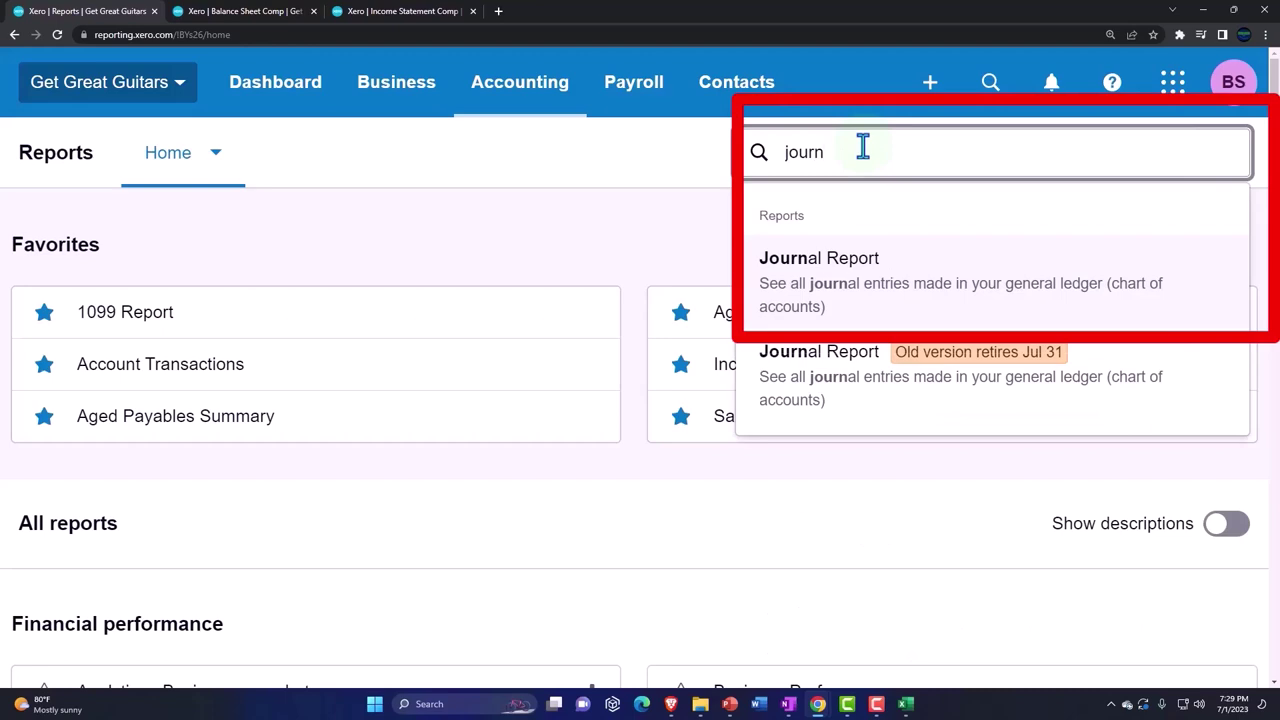
left_click(895, 266)
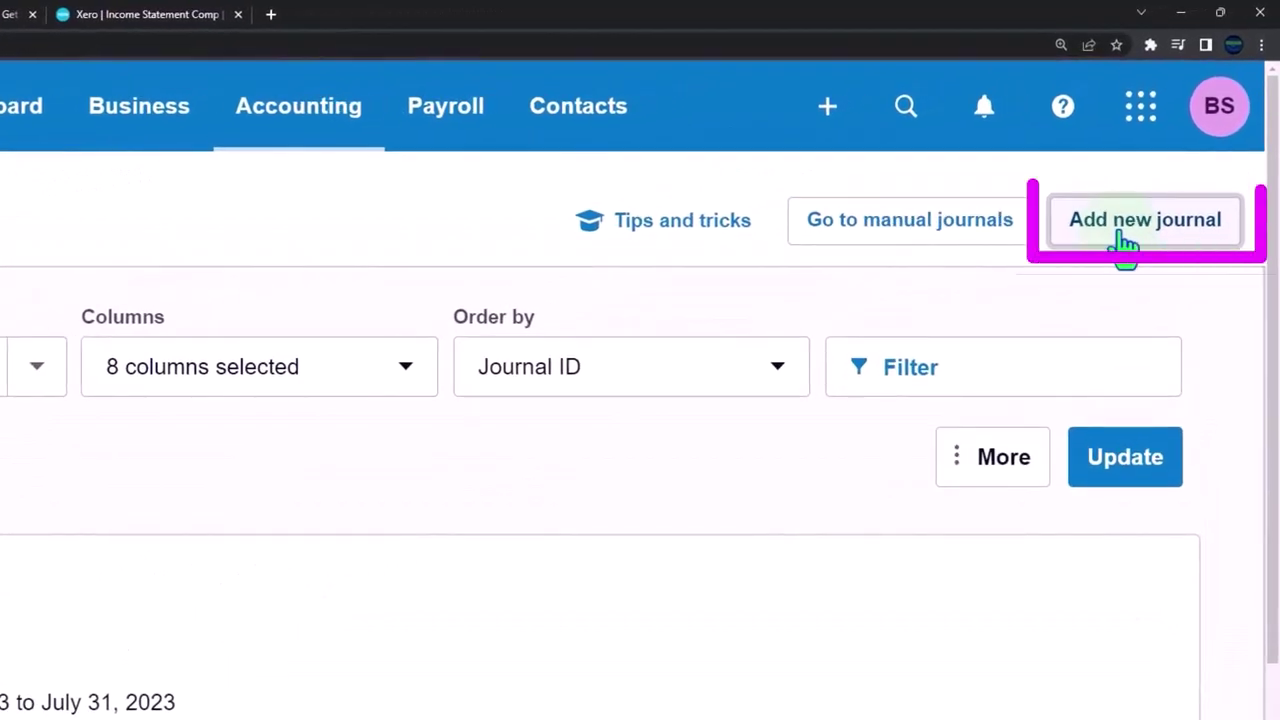
Start a new manual journal, zoom the browser in, and place the cursor in Narration
left_click(1124, 245)
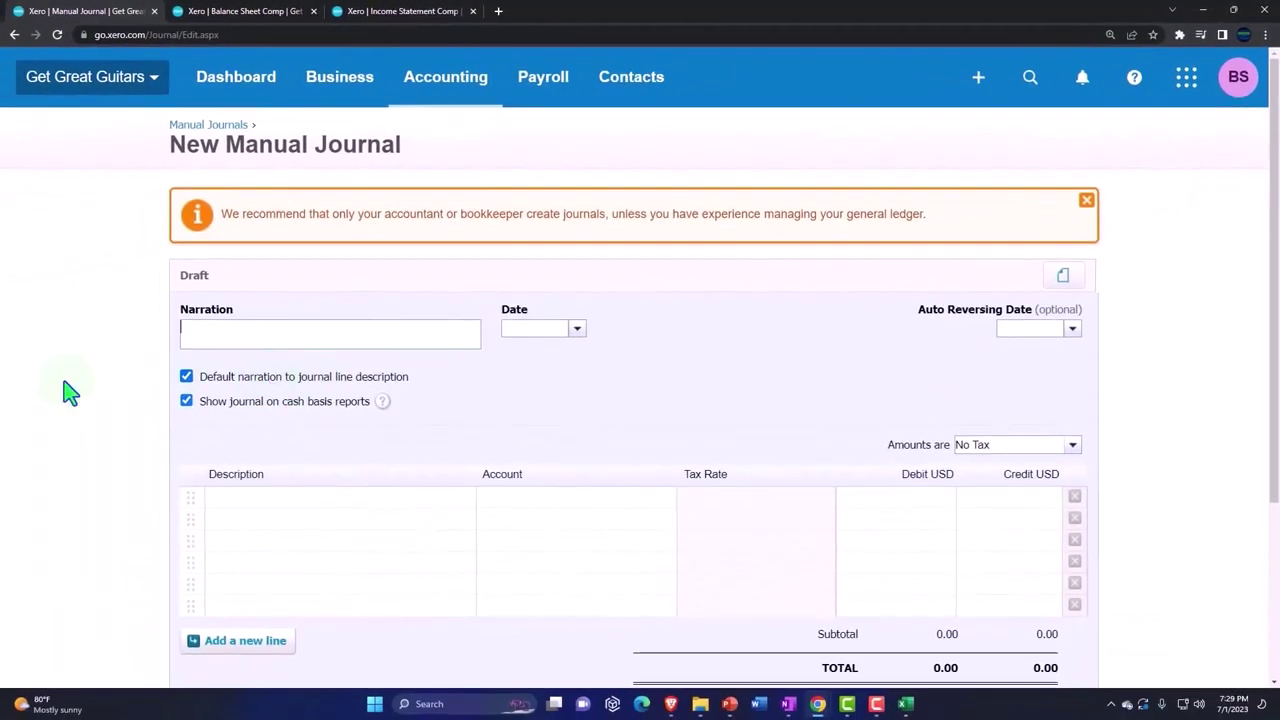
key("ctrl+plus")
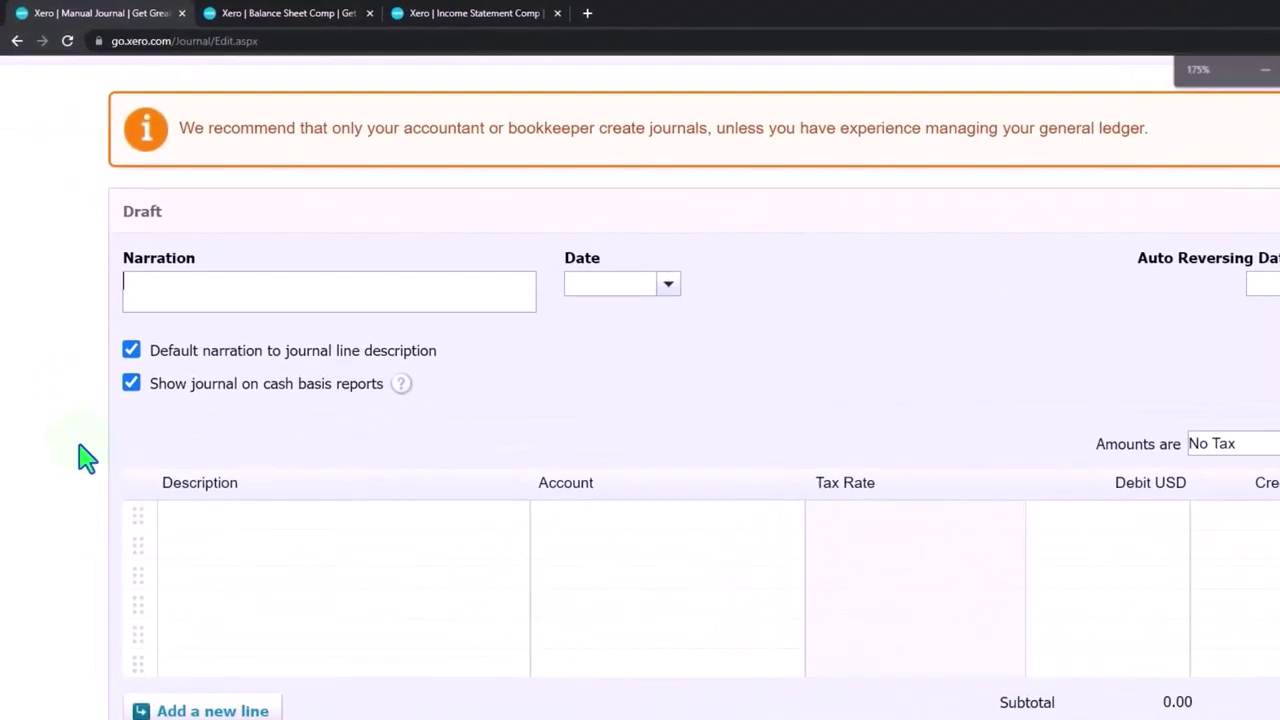
left_click(148, 326)
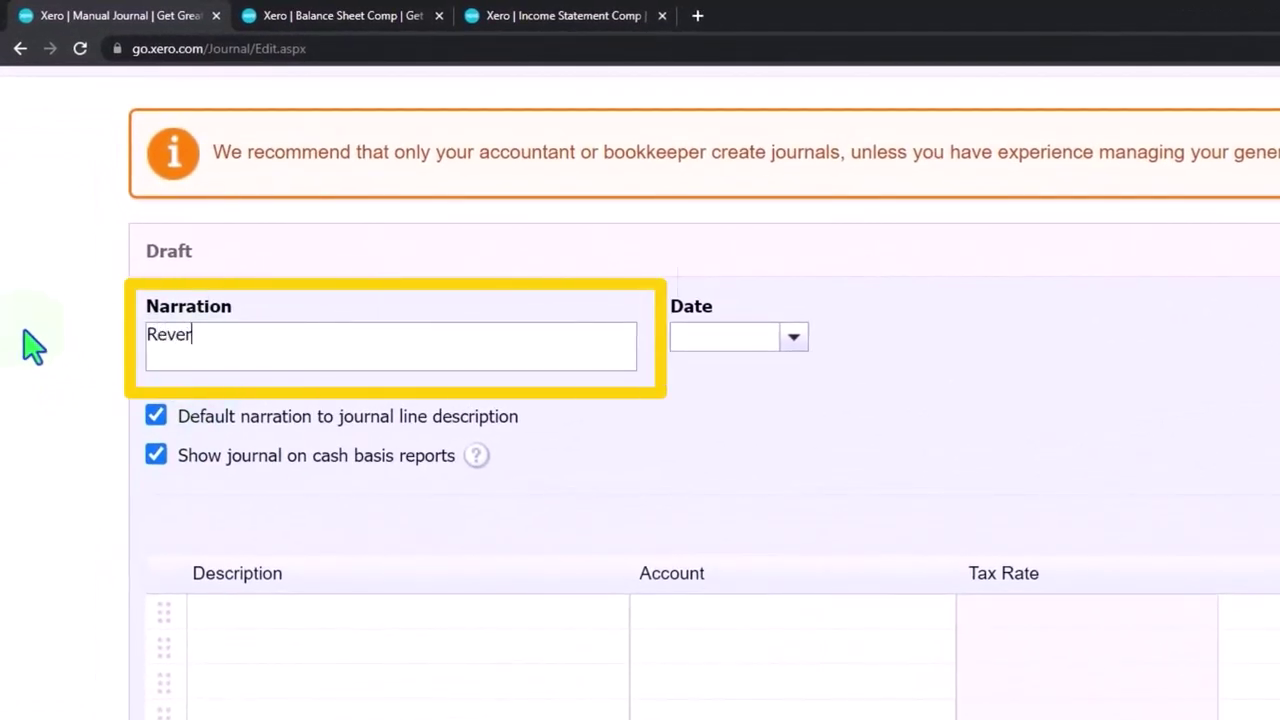
Complete the narration 'Reversing Entry' and set the journal date to Mar 1, 2023
type("Reversing Entry")
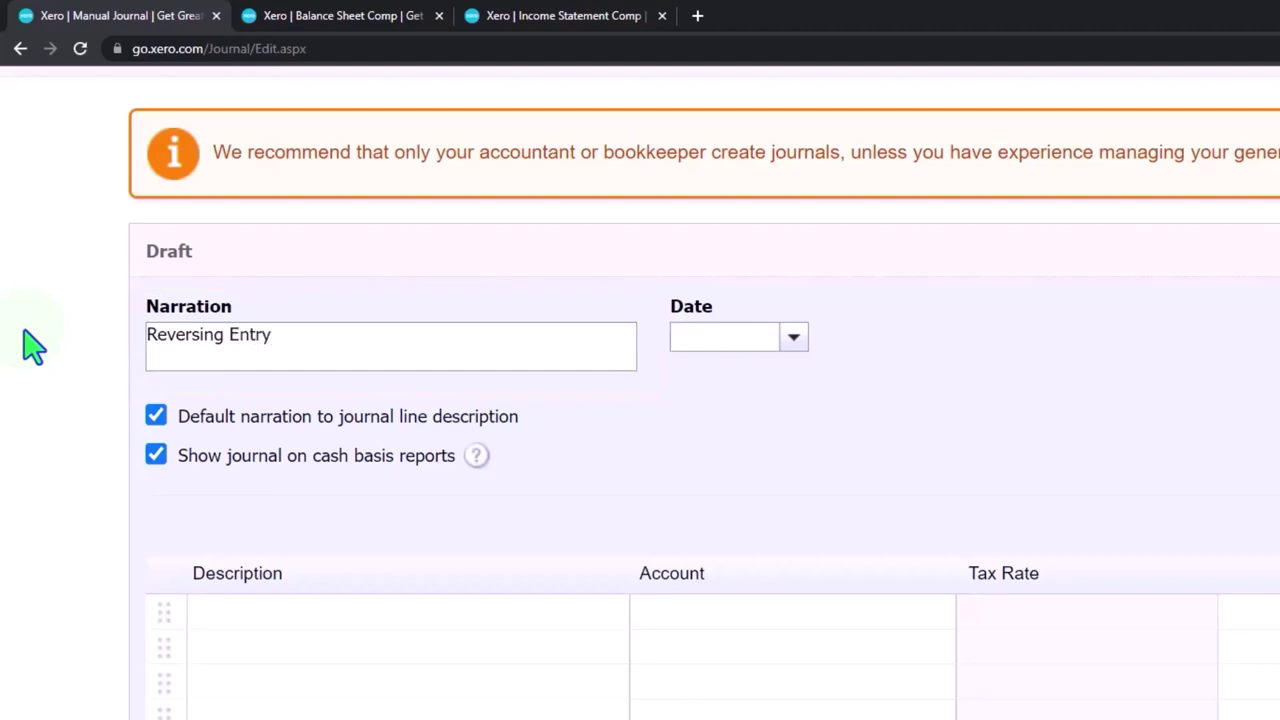
left_click(794, 337)
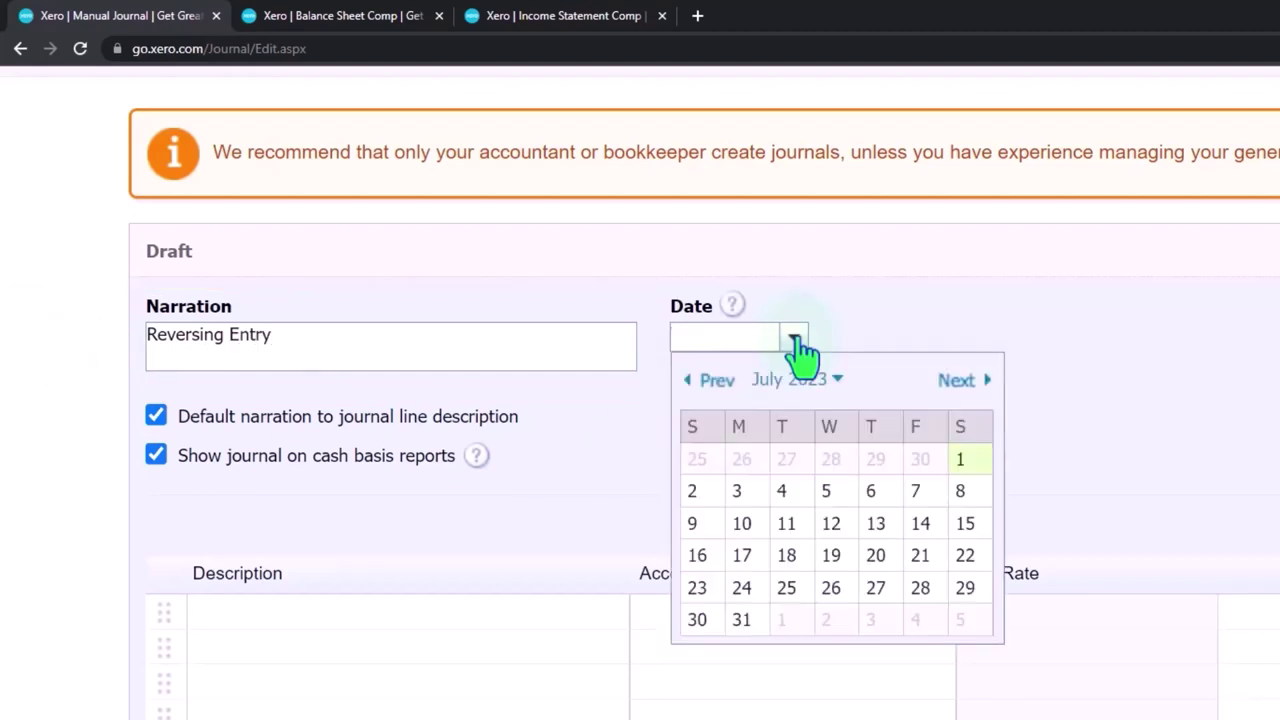
left_click(697, 402)
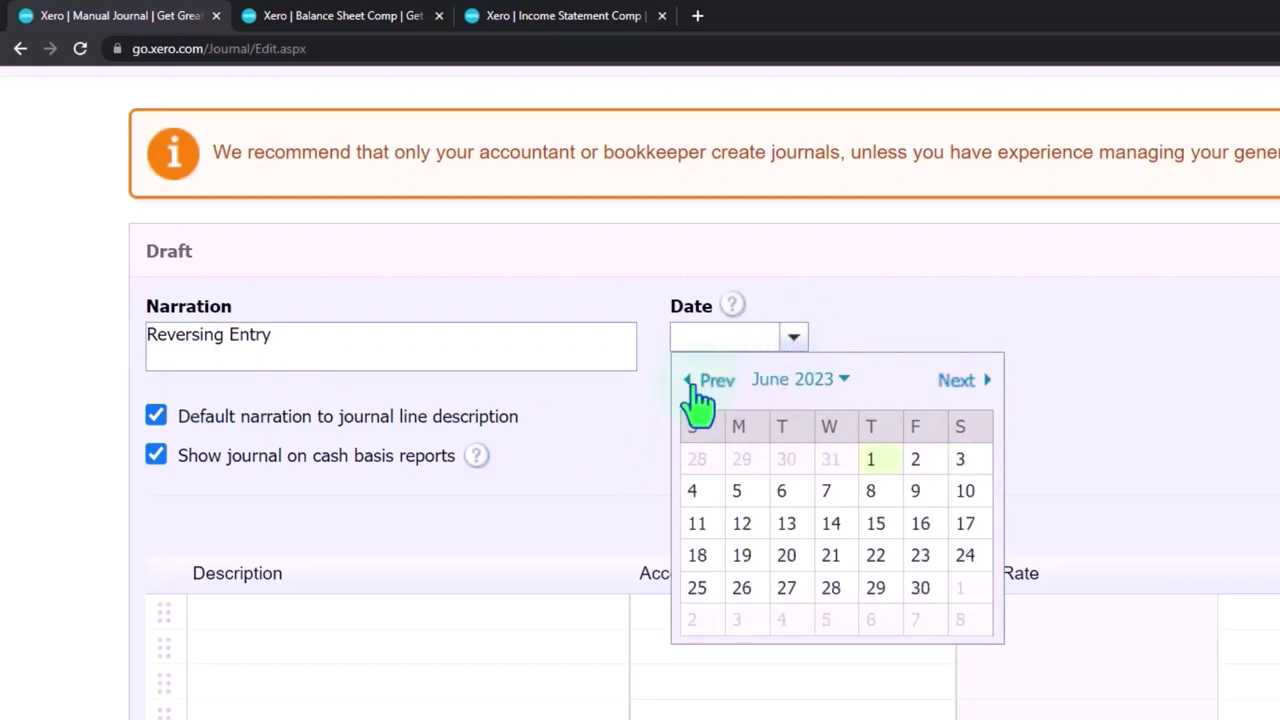
left_click(697, 402)
left_click(697, 402)
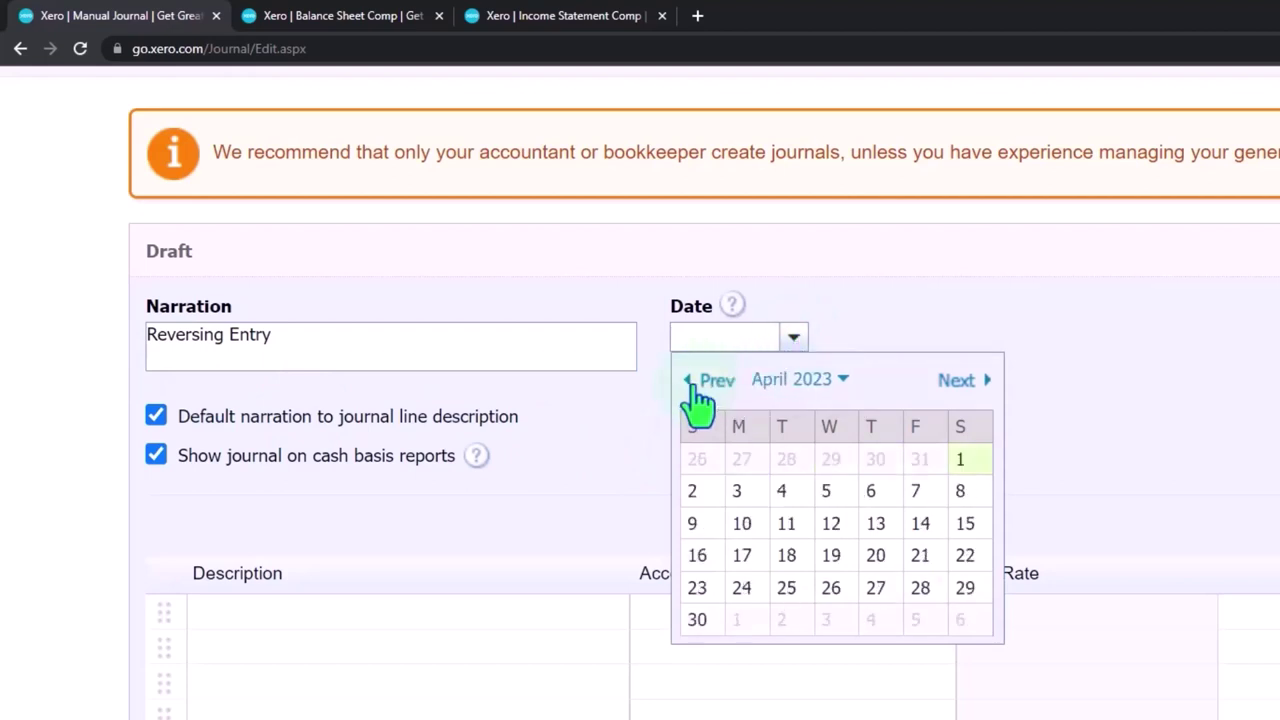
left_click(697, 402)
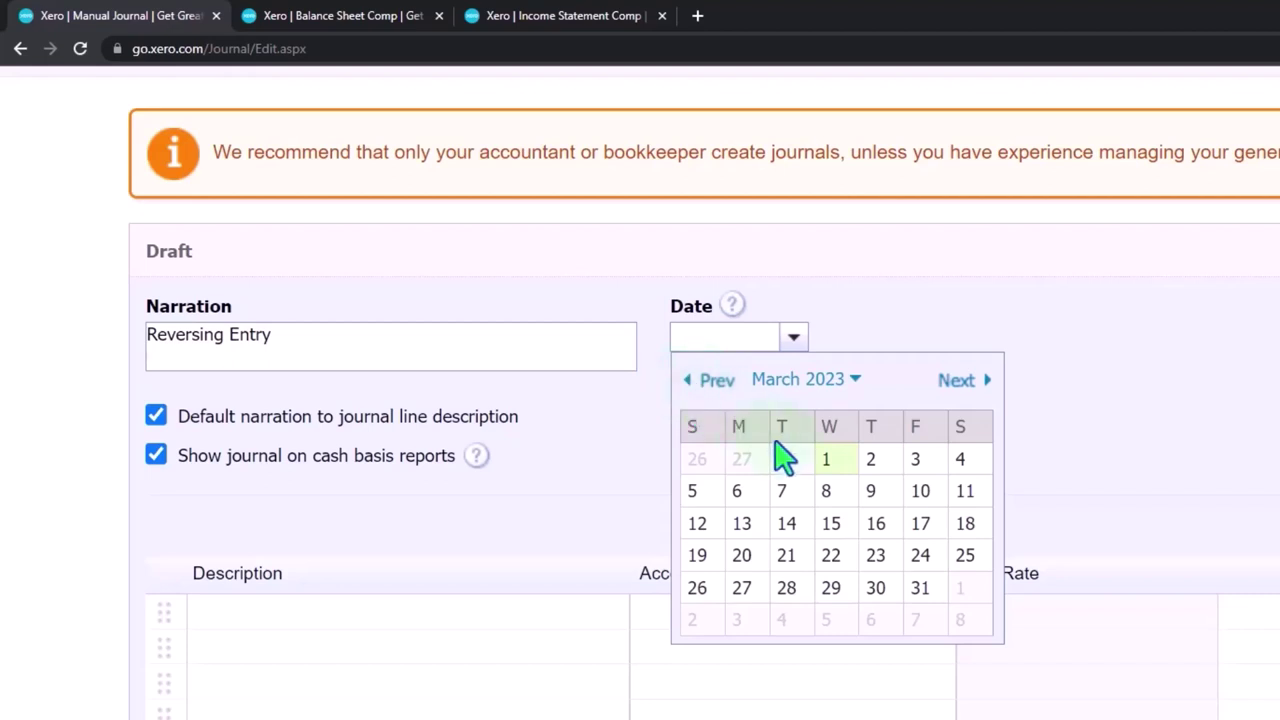
left_click(828, 462)
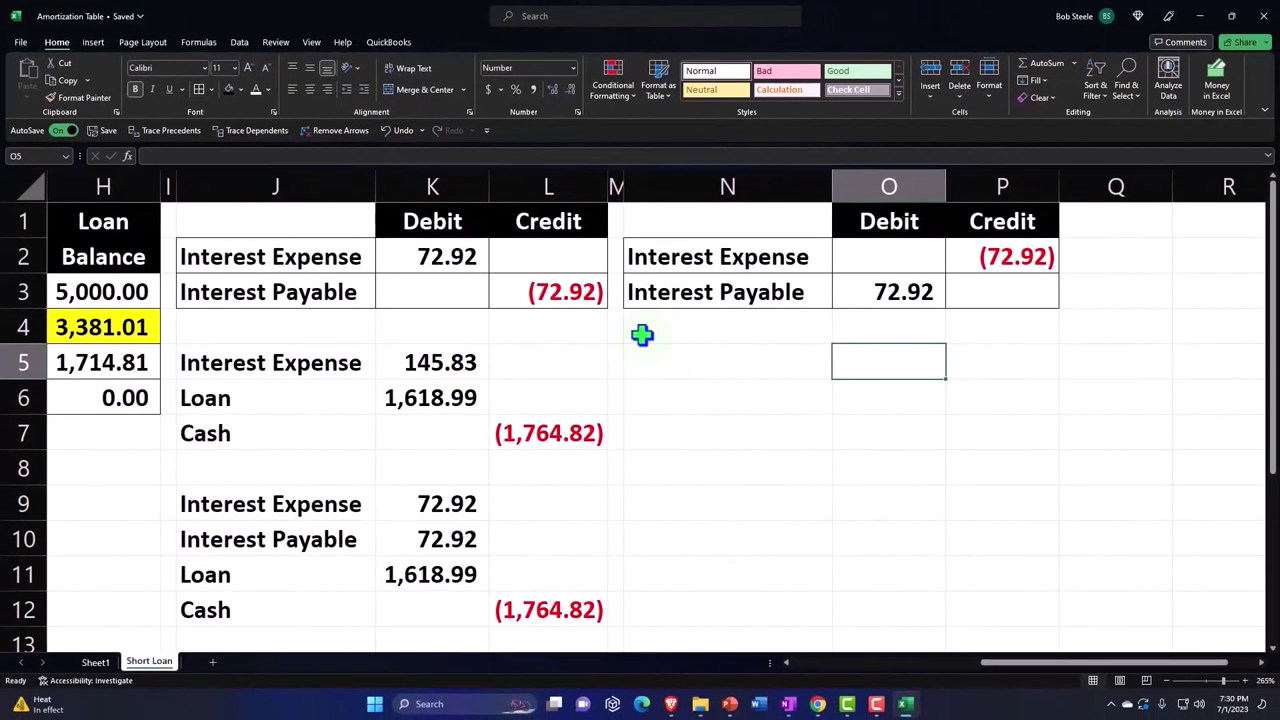
Review row 4 of the amortization schedule for March interest, then minimize Excel
left_click(641, 324)
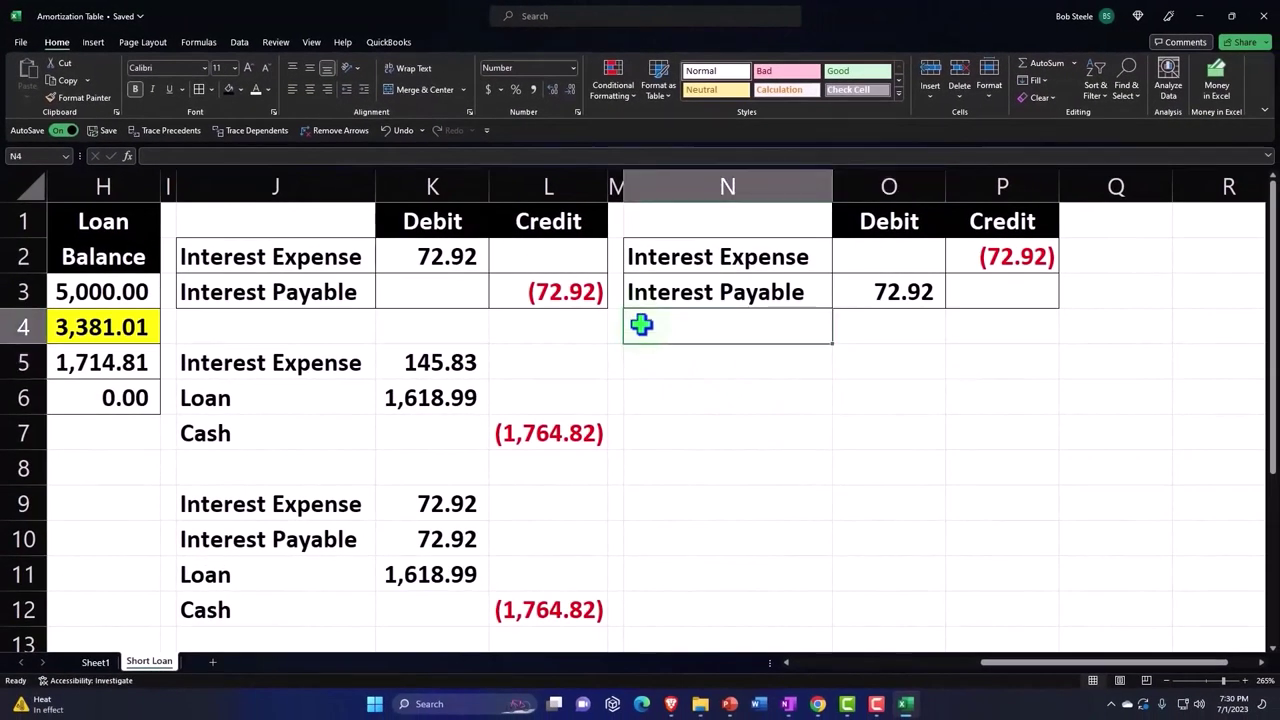
key("Left")
key("Left")
key("Left")
key("Left")
key("Left")
key("Left")
key("Left")
key("Left")
key("Left")
key("Left")
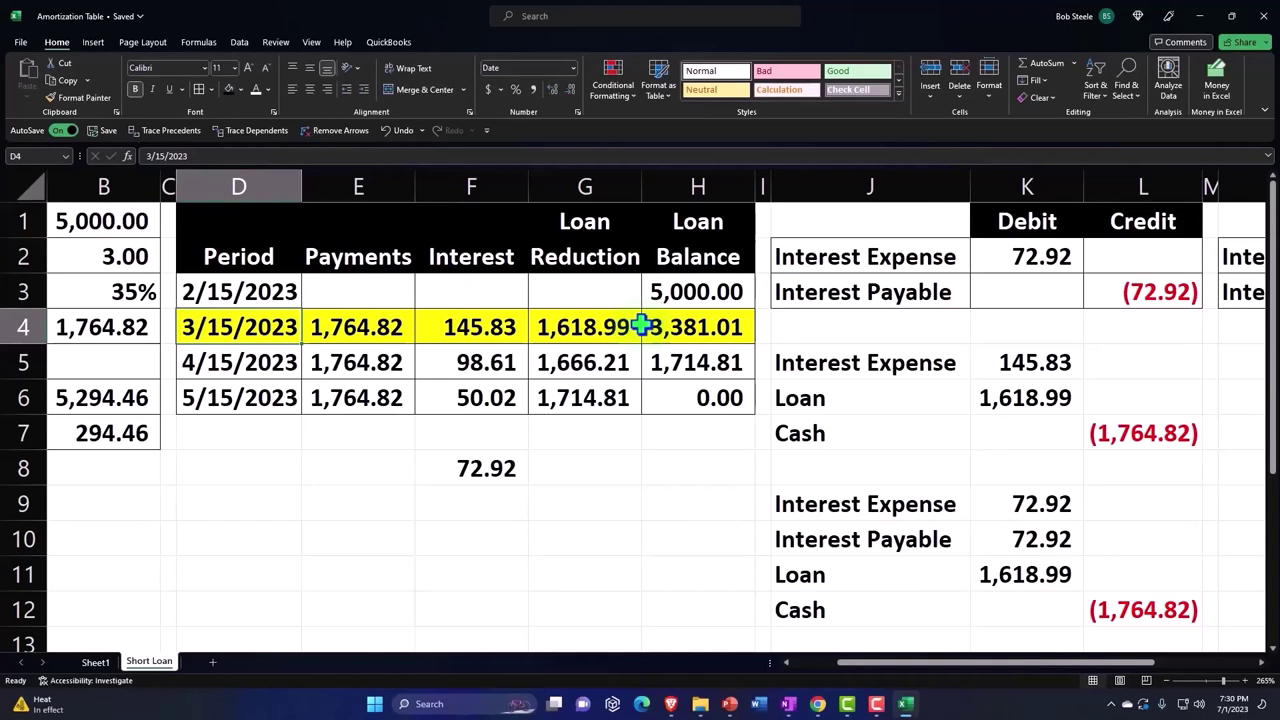
left_click(1205, 15)
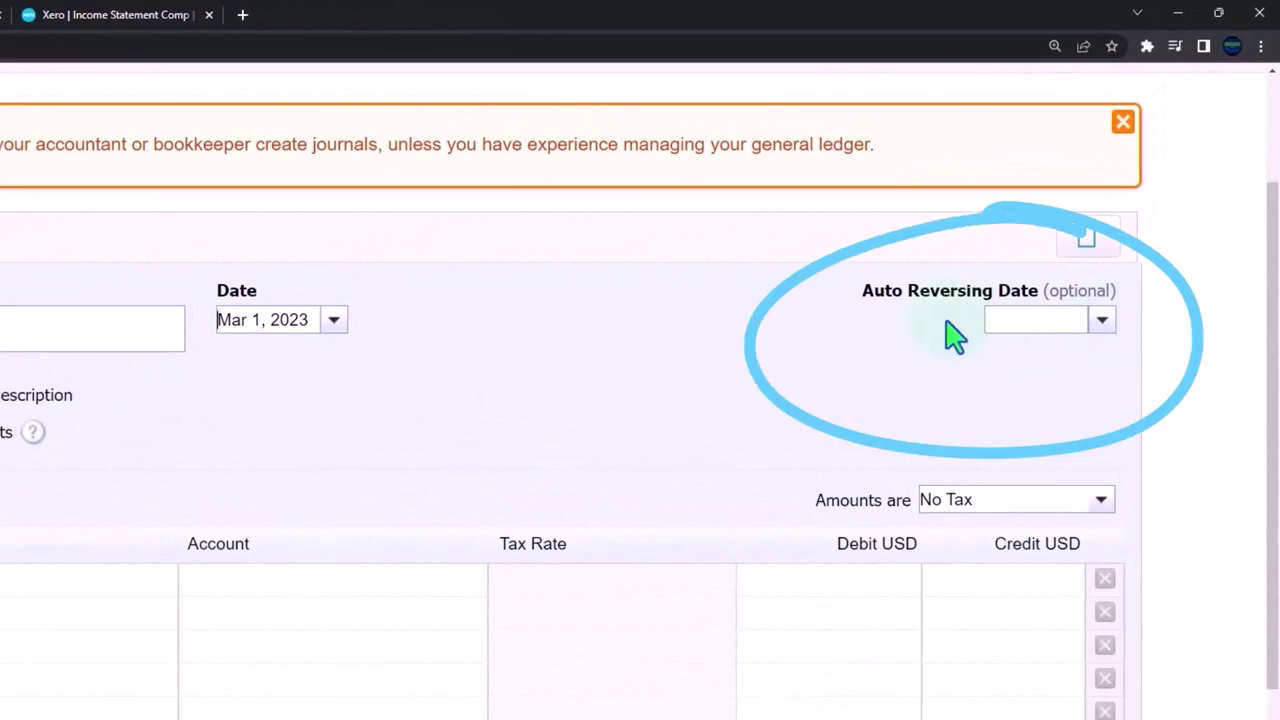
Leave Auto Reversing Date empty and tab into the first line so its description reads 'Reversing Entry'
left_click(1102, 320)
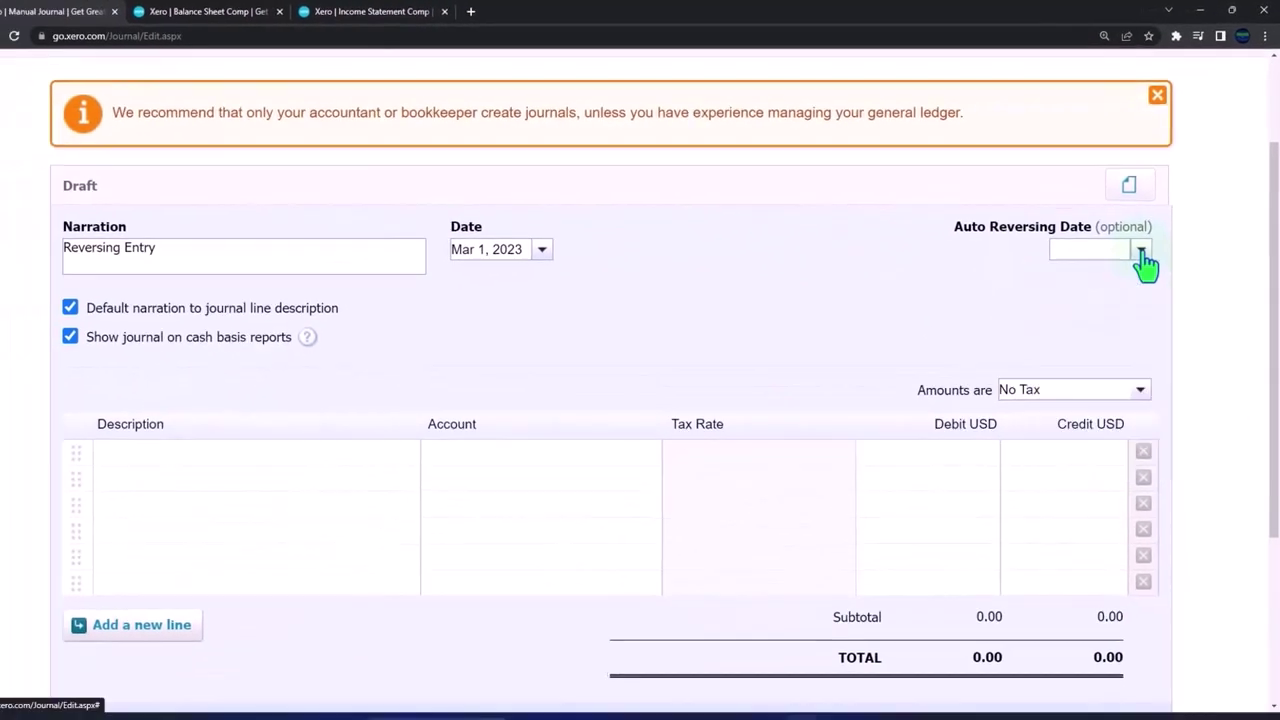
left_click(855, 308)
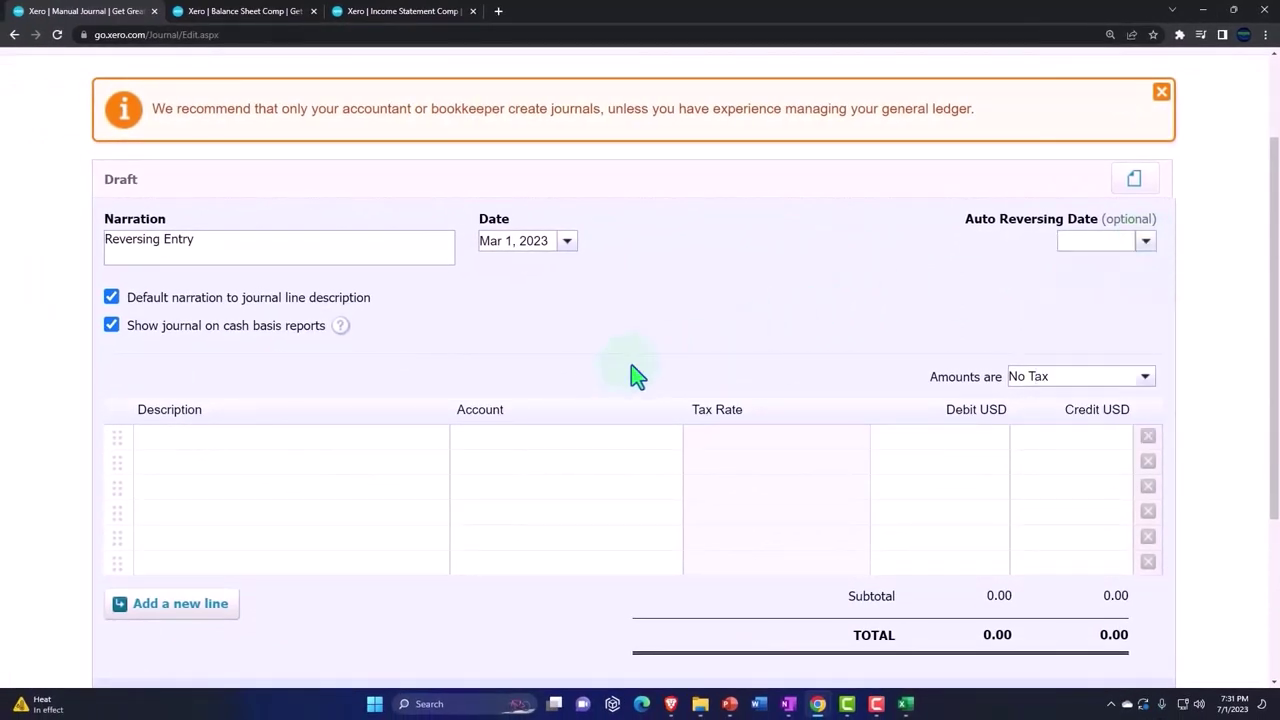
key("Tab")
key("Tab")
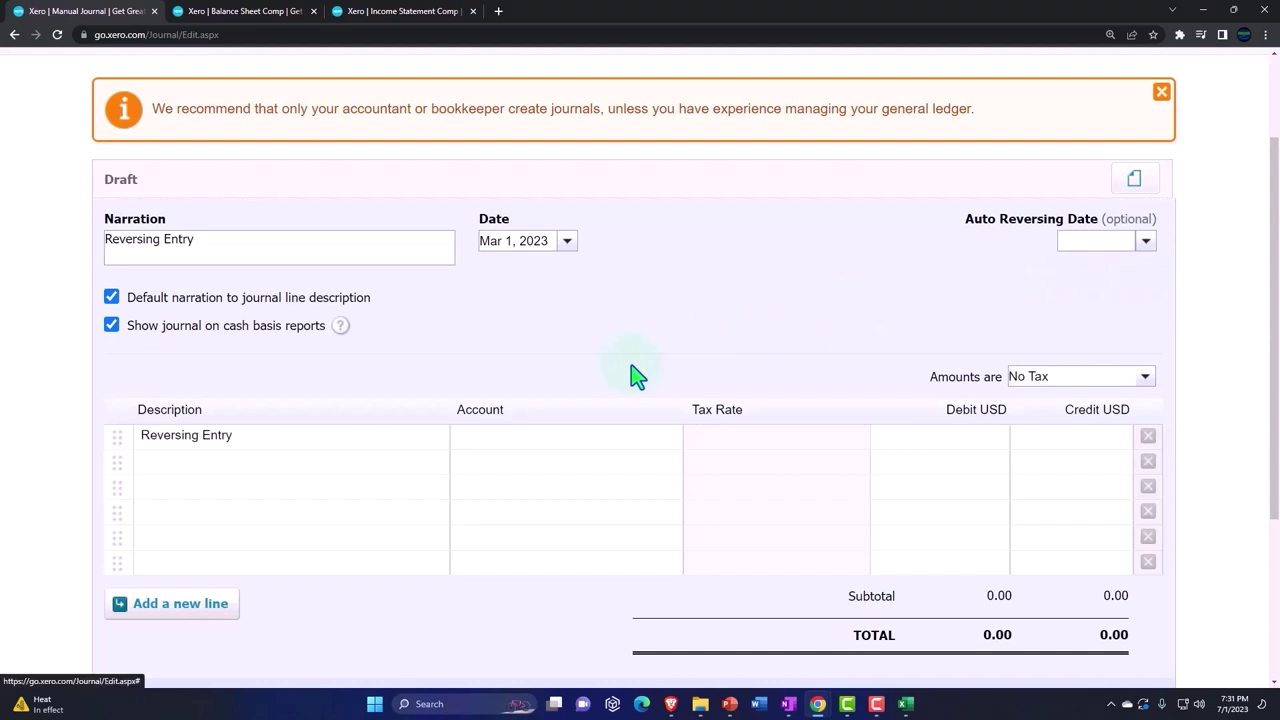
key("Tab")
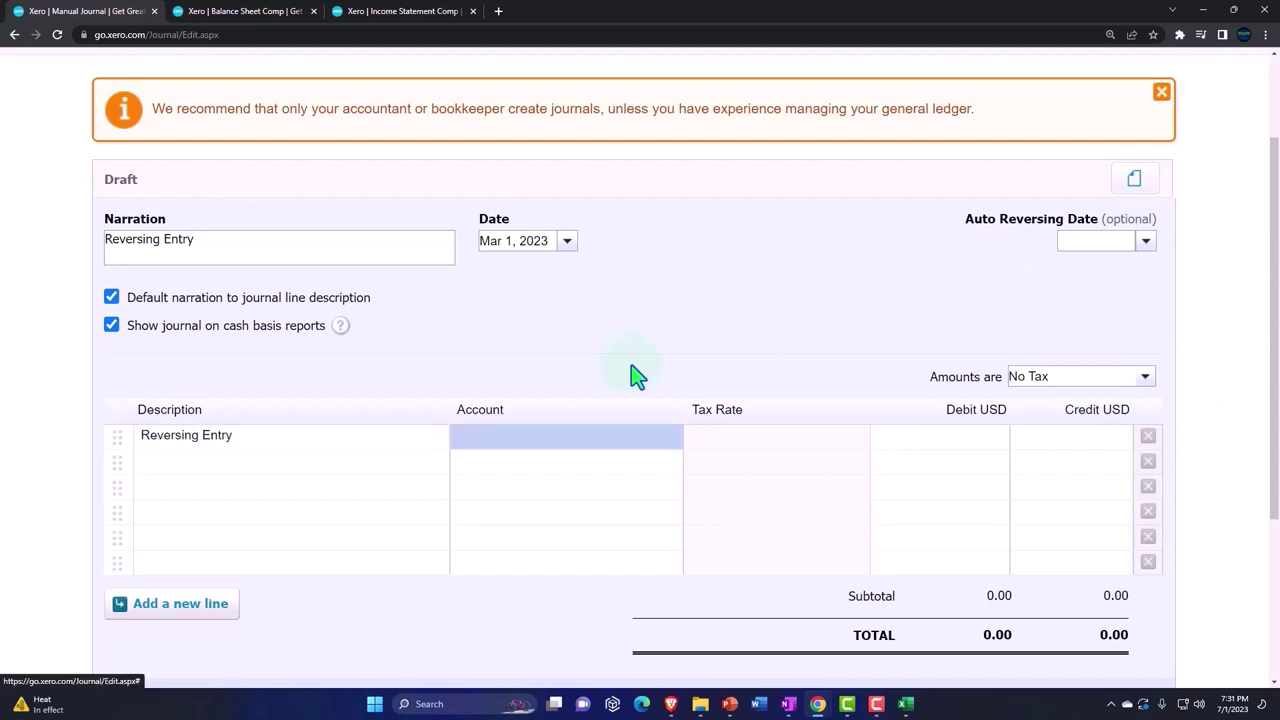
Set the first journal line's account to 7125 - Interest Expense, checking the workbook's reversing entry
left_click(906, 704)
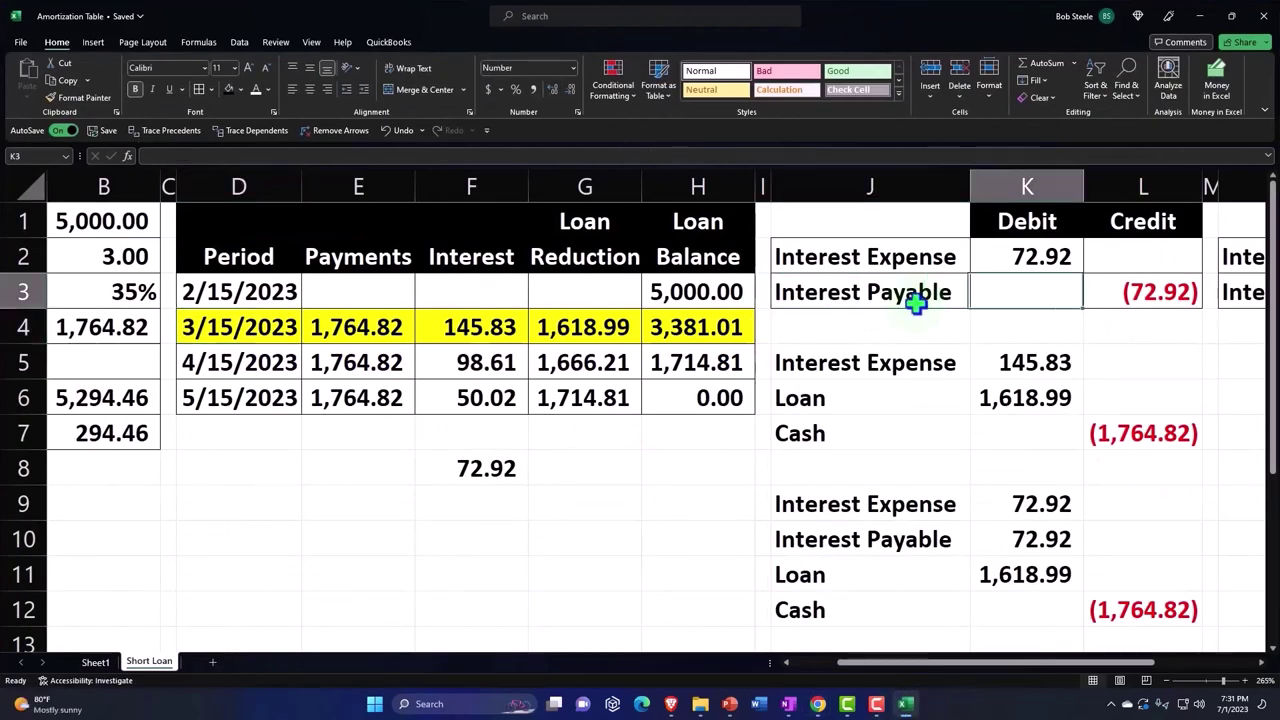
key("Right")
key("Right")
key("Right")
key("Right")
key("Right")
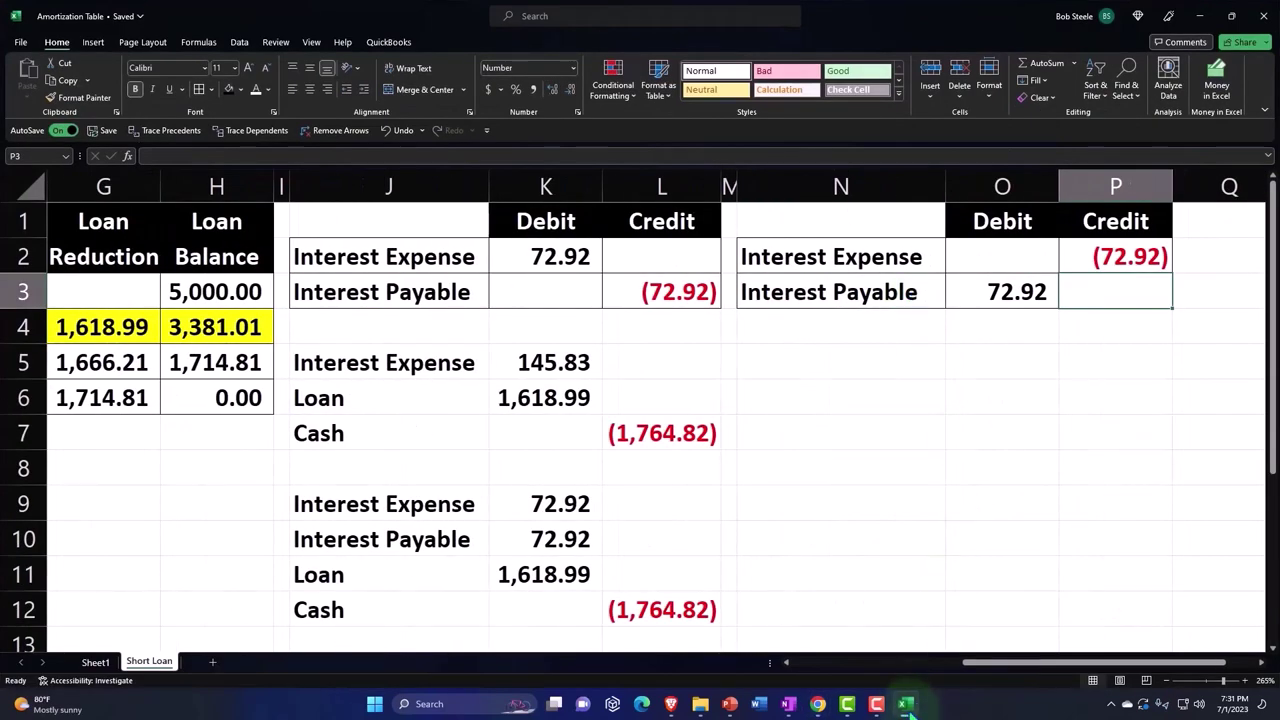
left_click(906, 704)
left_click(495, 402)
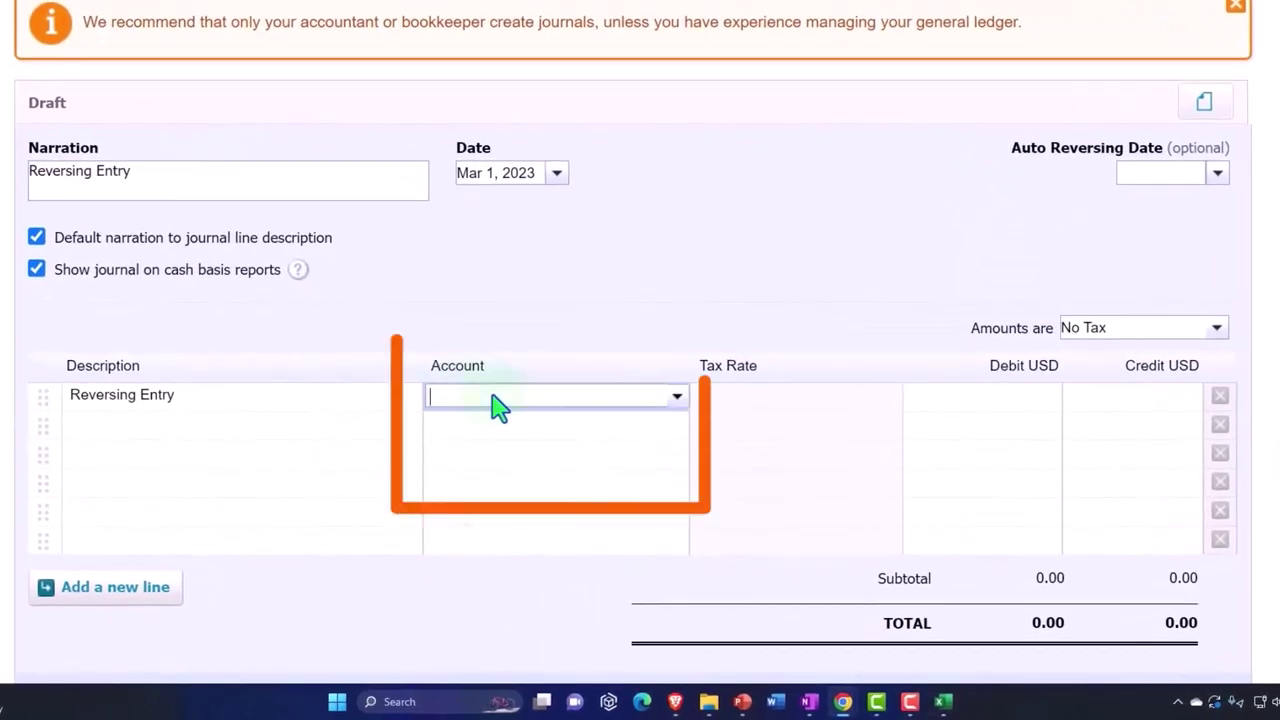
type("inter")
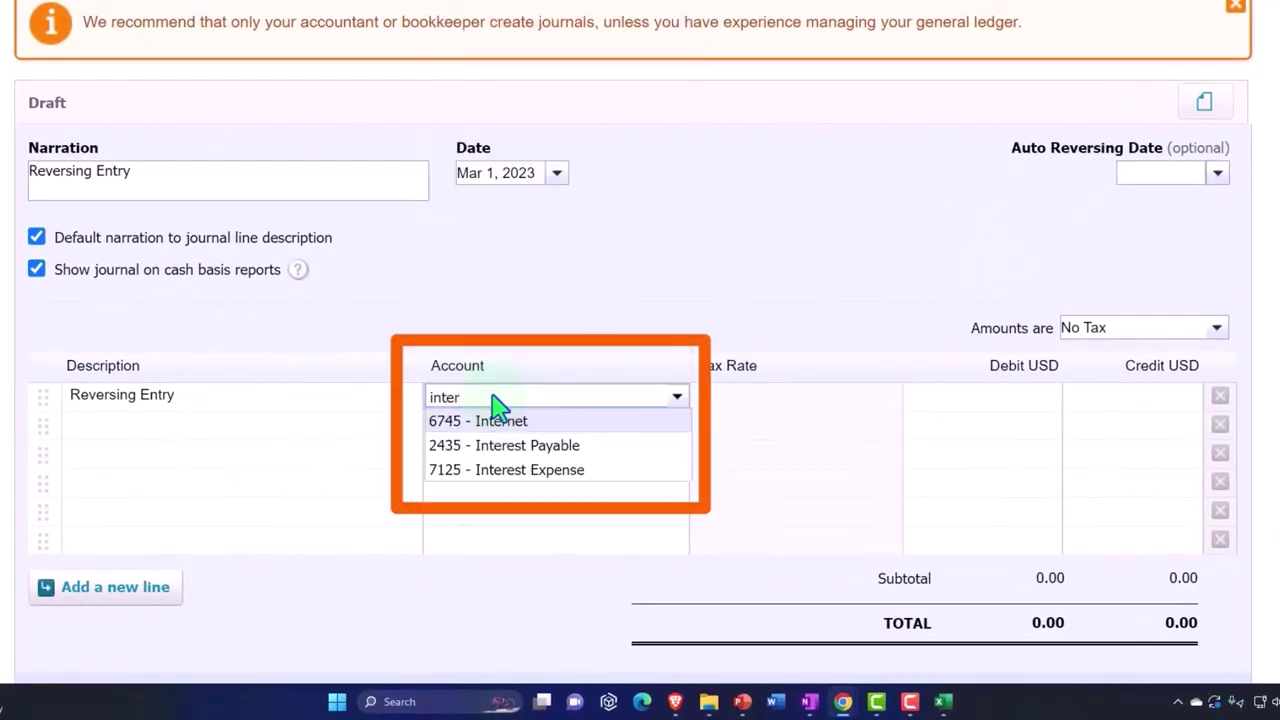
key("Down")
key("Down")
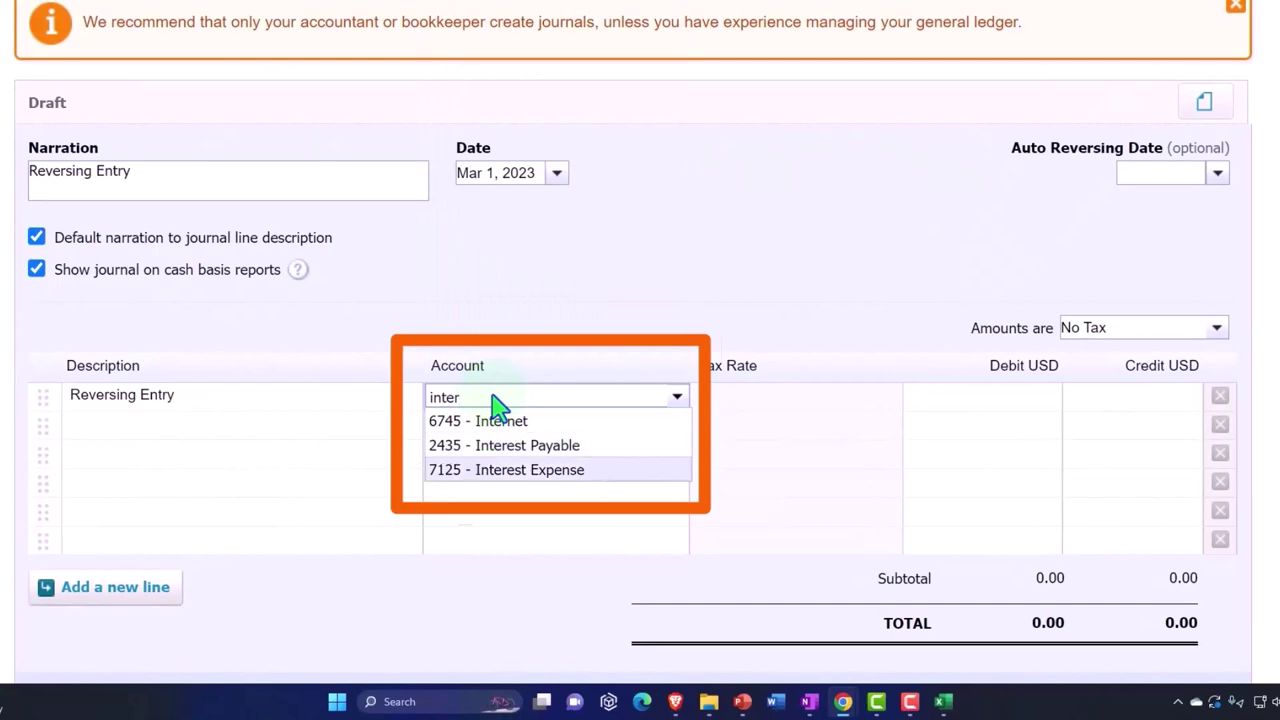
key("Tab")
key("Tab")
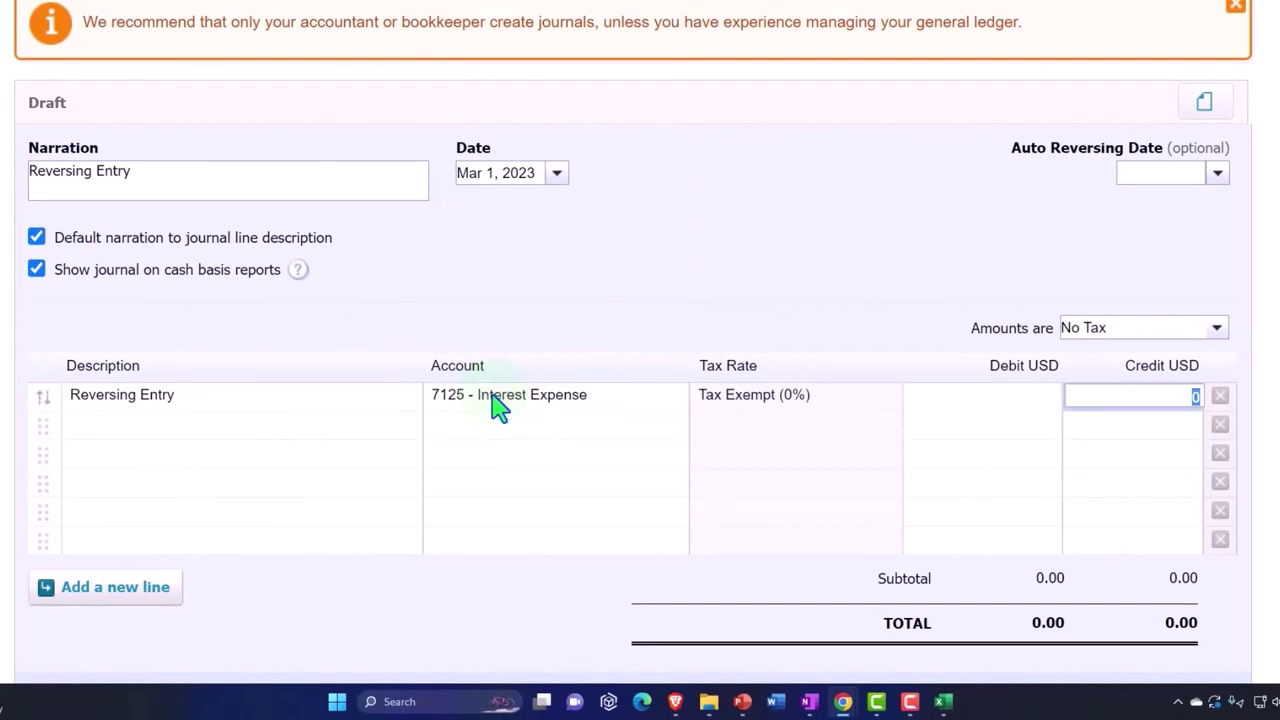
Credit 75.92 on the Interest Expense line and advance to the second line's account
left_click(943, 701)
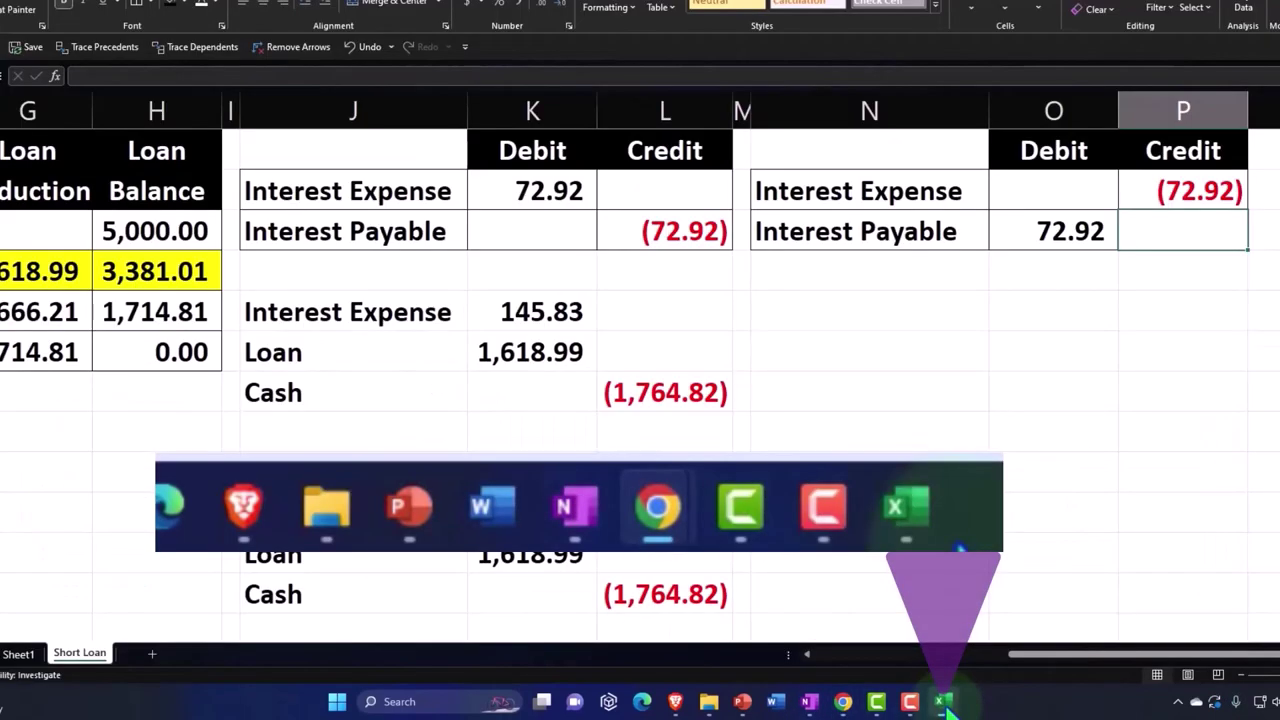
left_click(943, 701)
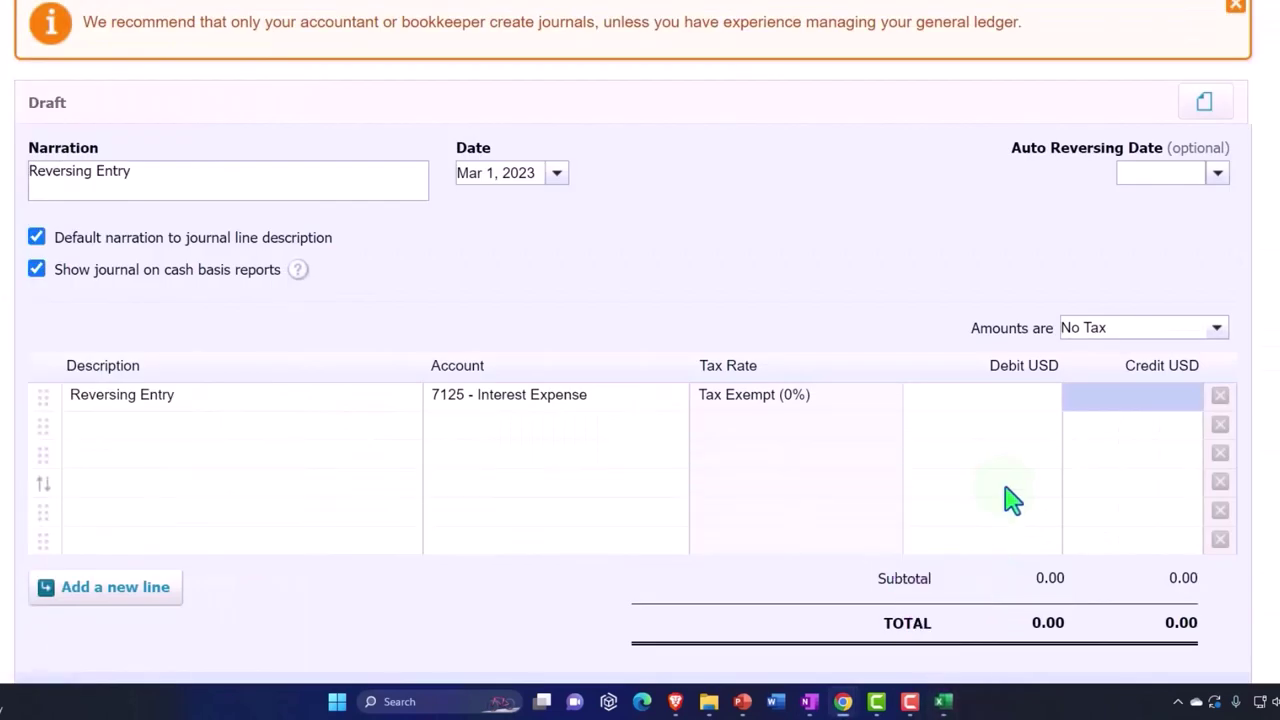
type("75.92")
key("Tab")
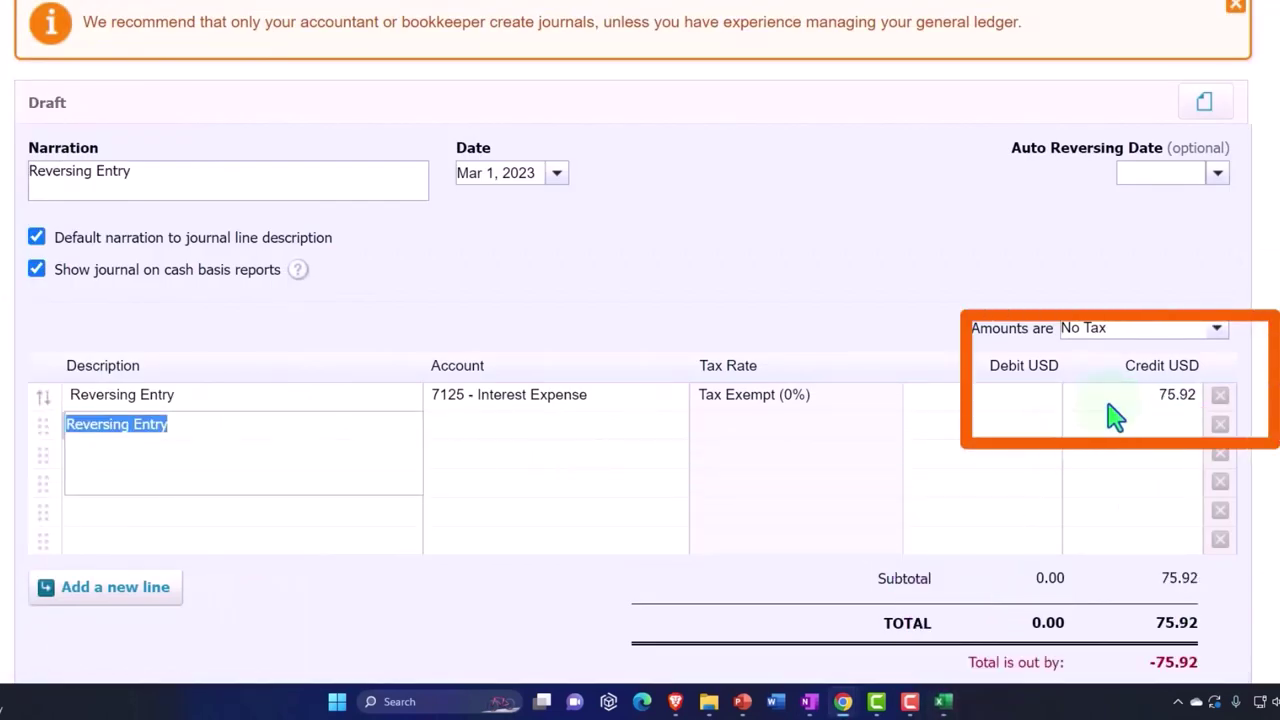
left_click(943, 701)
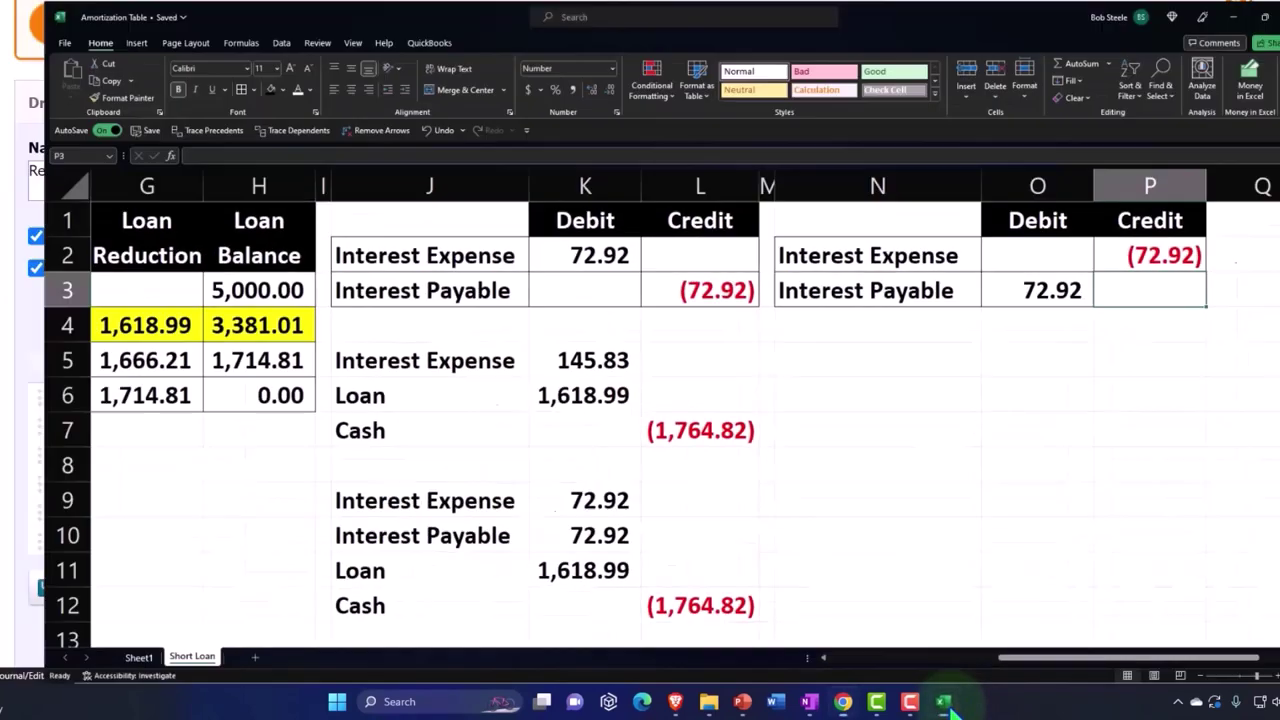
left_click(943, 701)
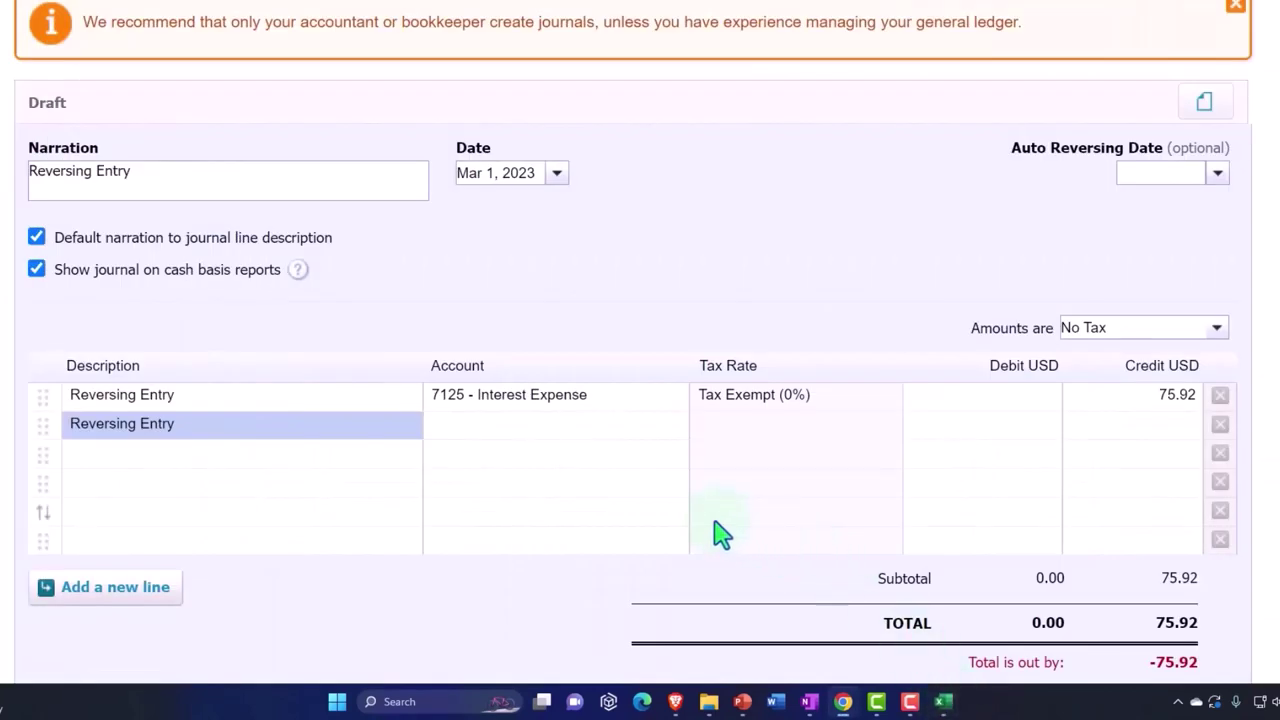
key("Tab")
Assign 2435 - Interest Payable to line two so it debits 75.92 and the journal balances
left_click(502, 432)
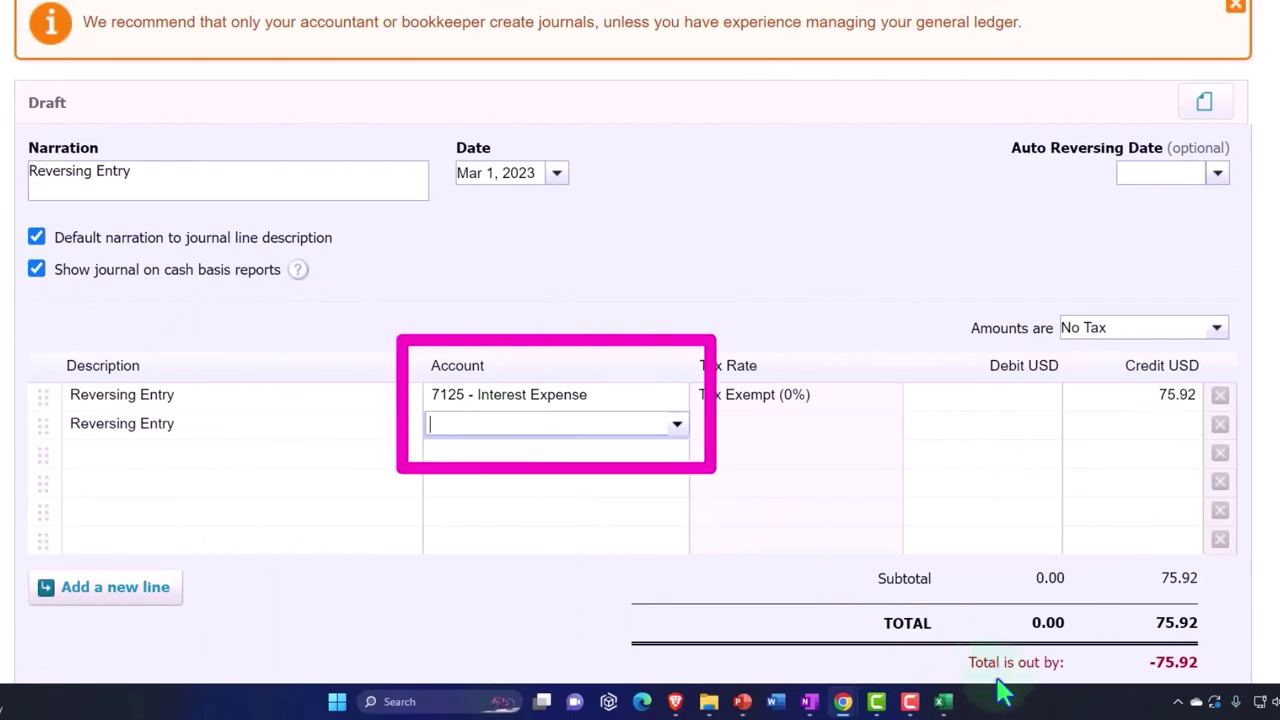
left_click(943, 699)
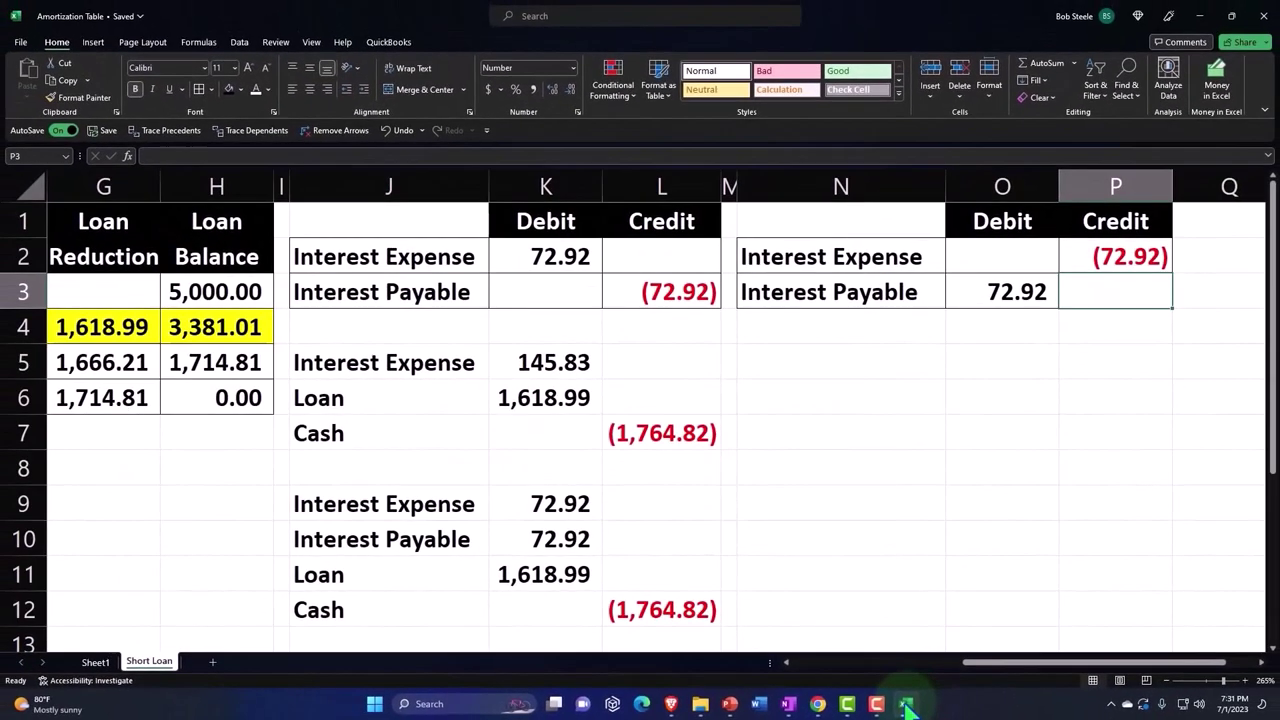
left_click(928, 703)
type("inter")
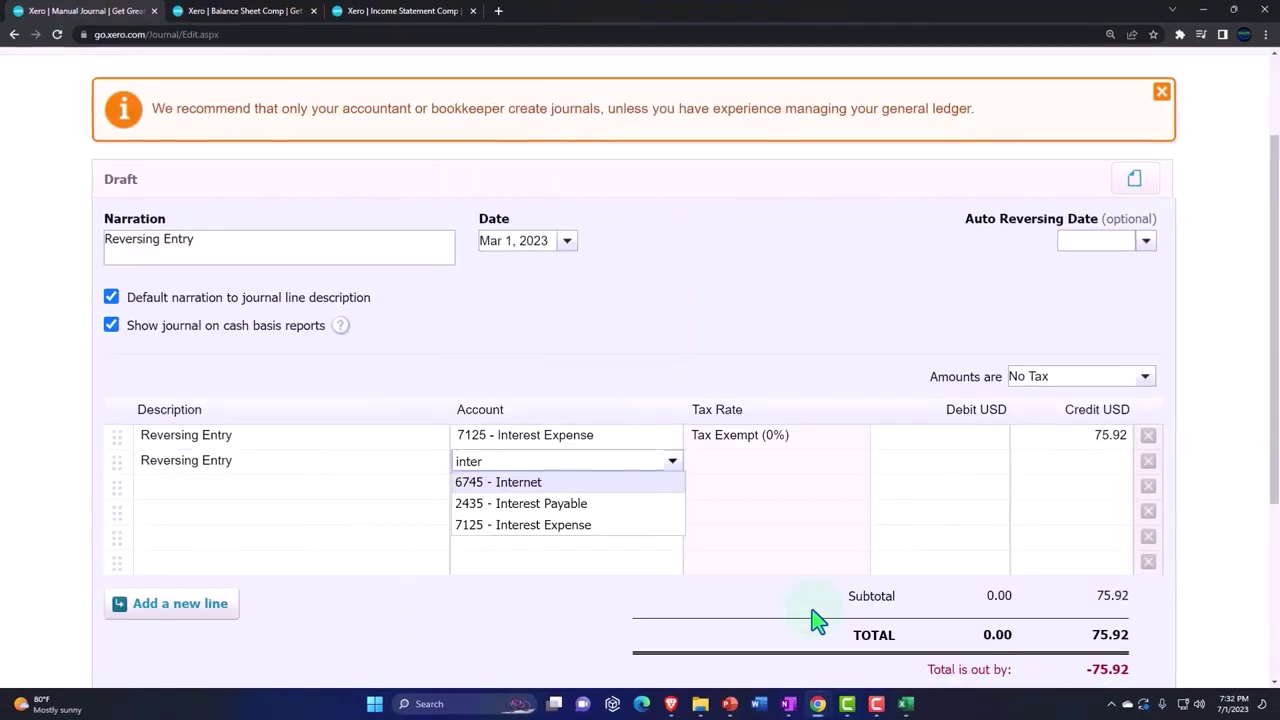
key("Down")
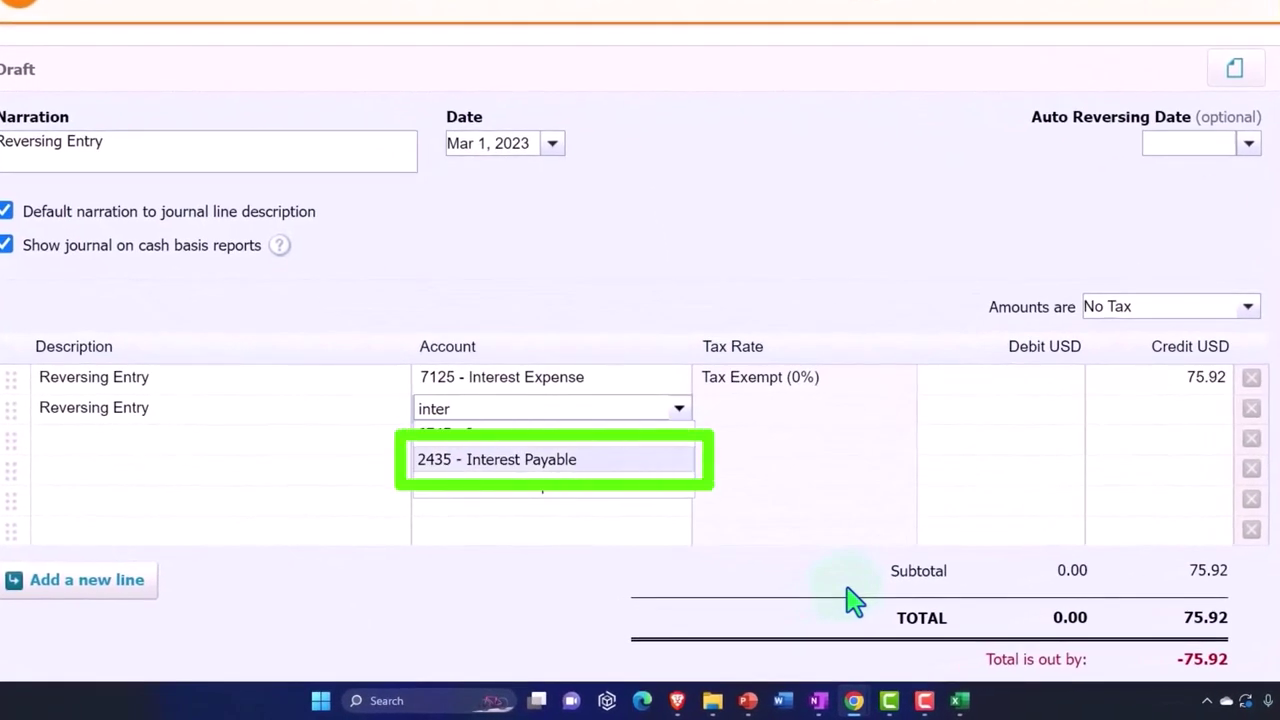
key("Tab")
key("Tab")
key("Tab")
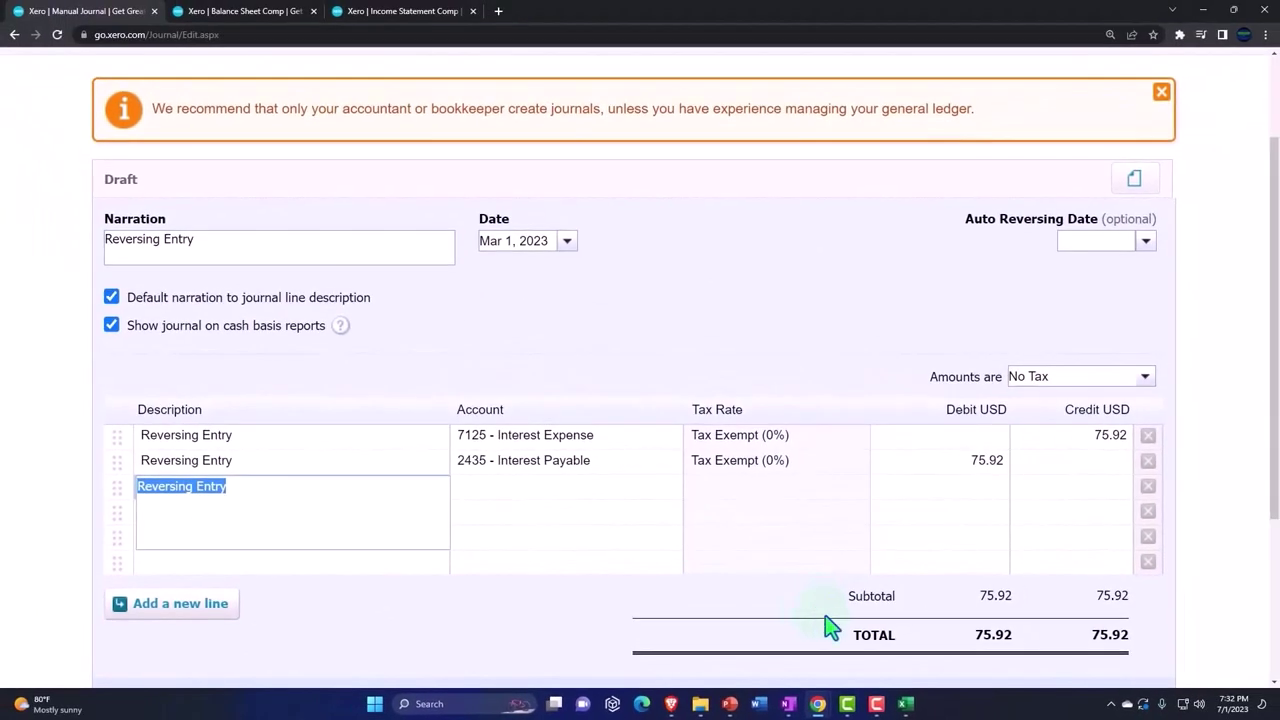
left_click(905, 703)
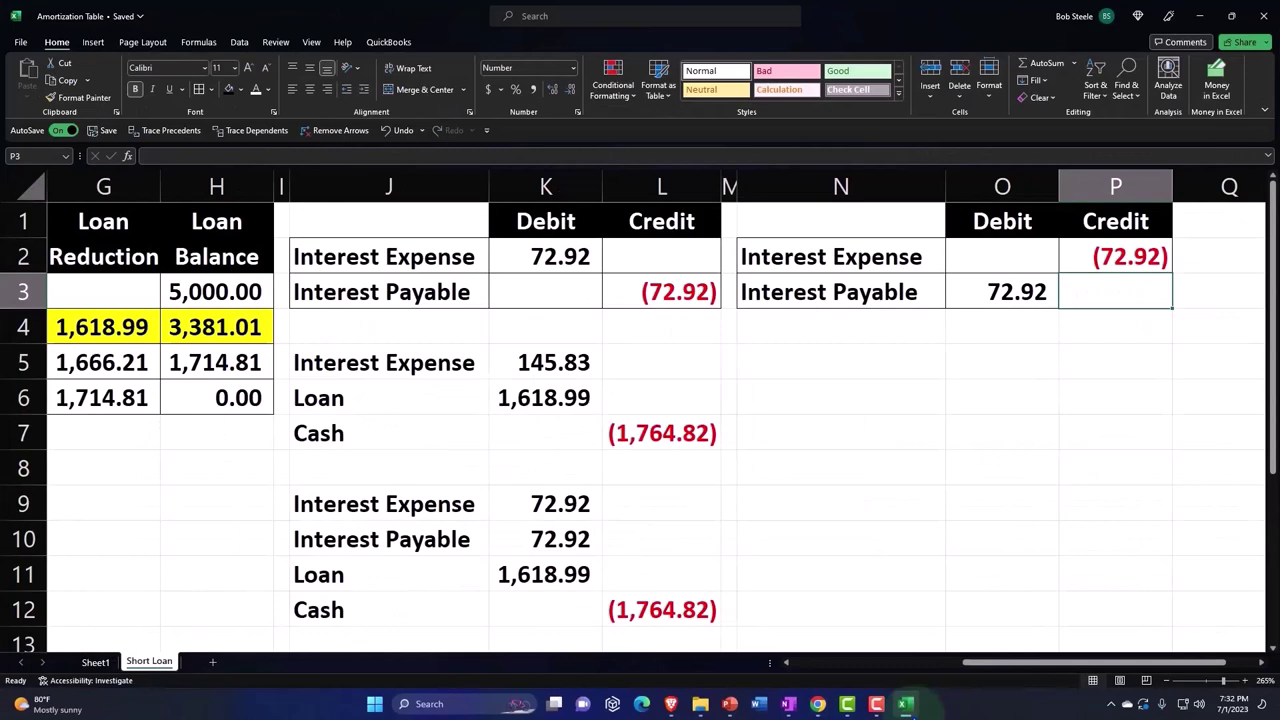
left_click(905, 703)
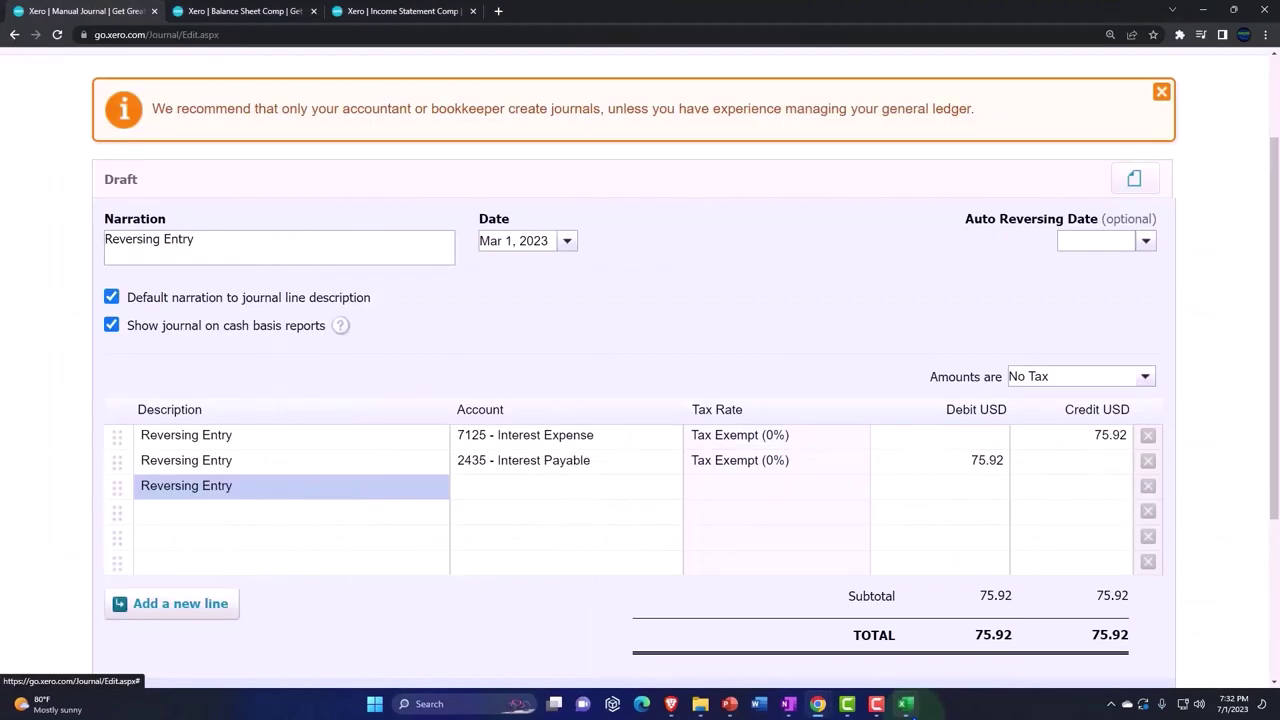
Post the Mar 1, 2023 Reversing Entry manual journal
scroll(880, 566, "down", 1)
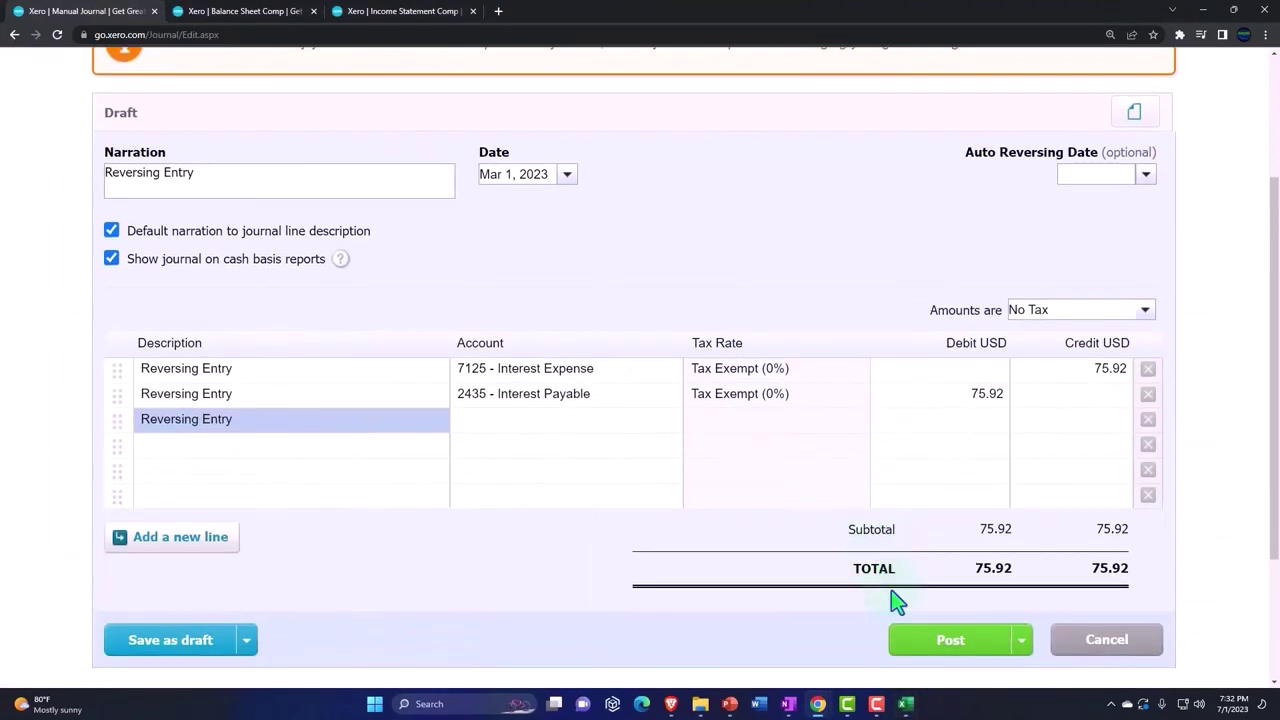
left_click(926, 645)
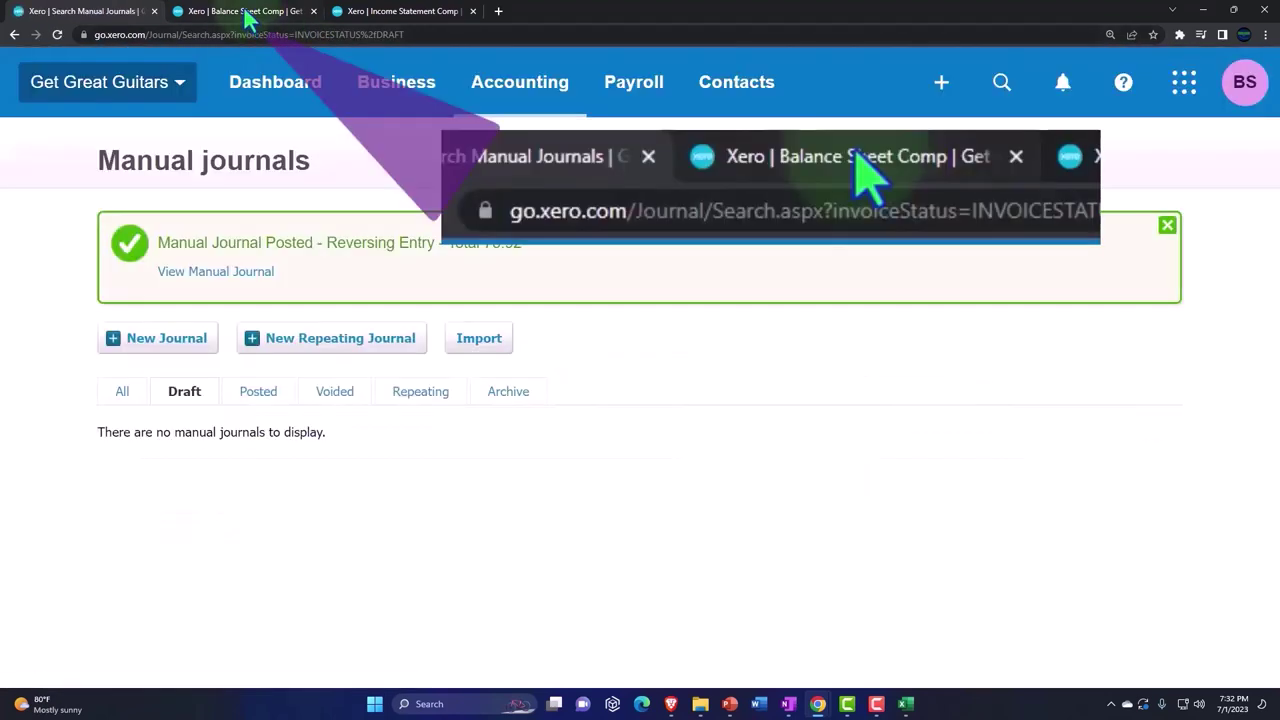
Update the Balance Sheet Comp report and review its Jan 31 and Feb 28, 2023 figures
left_click(246, 14)
scroll(491, 386, "up", 10)
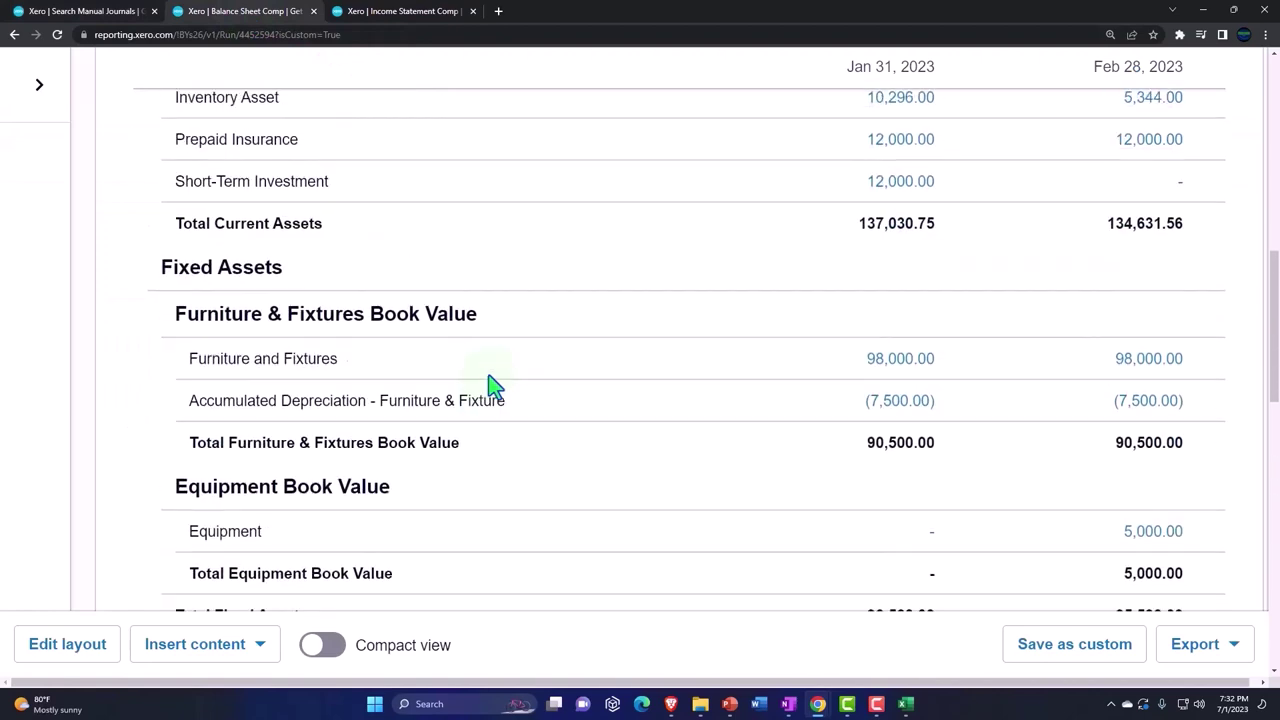
scroll(491, 386, "up", 4)
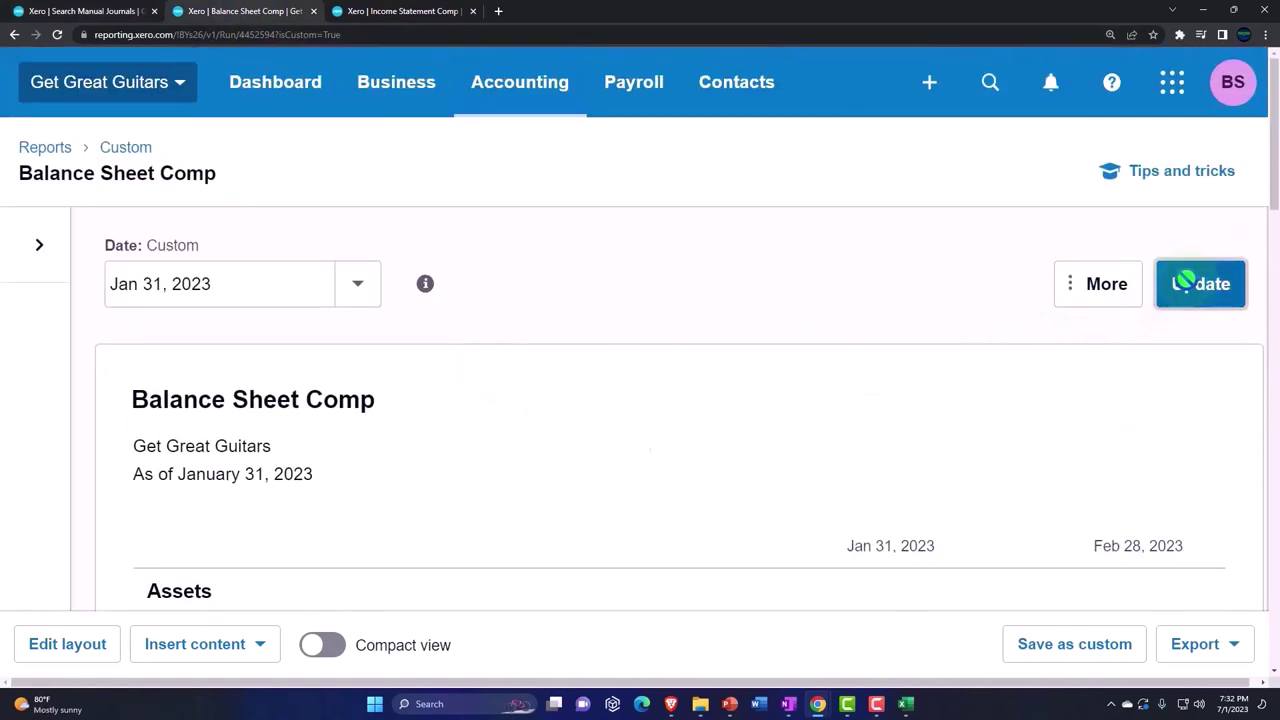
left_click(1200, 284)
scroll(601, 277, "down", 3)
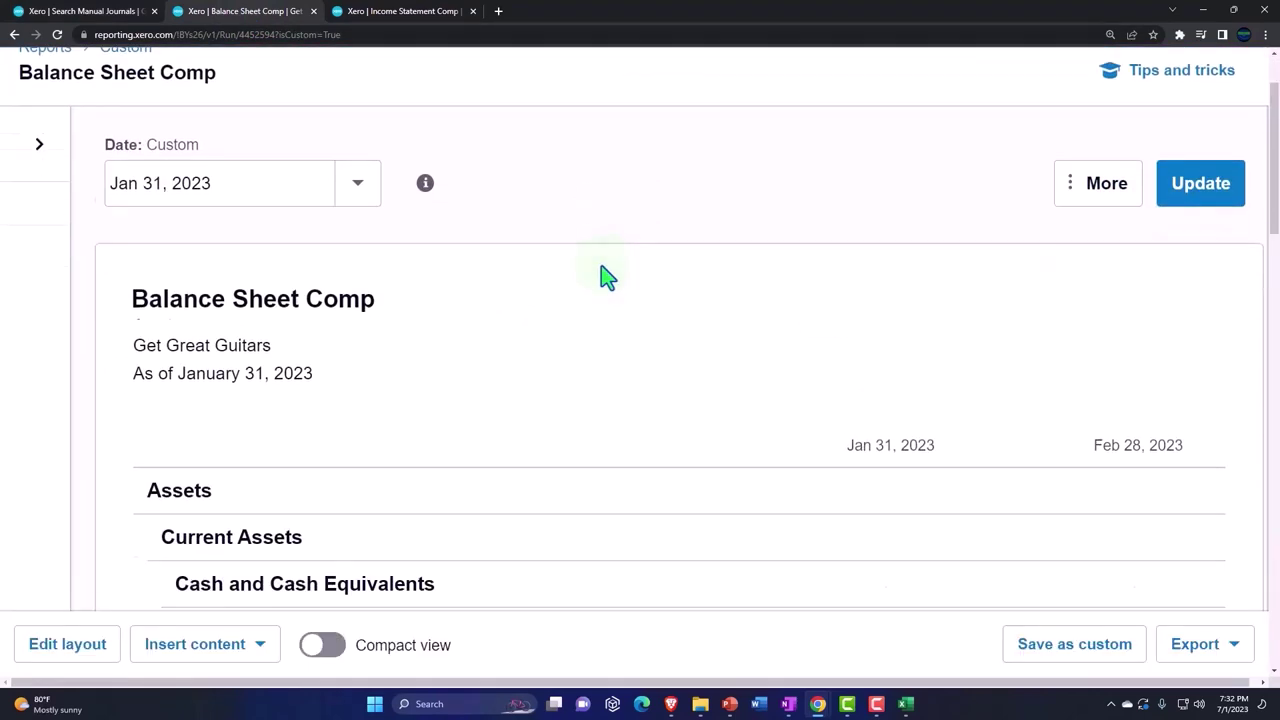
scroll(606, 277, "down", 1)
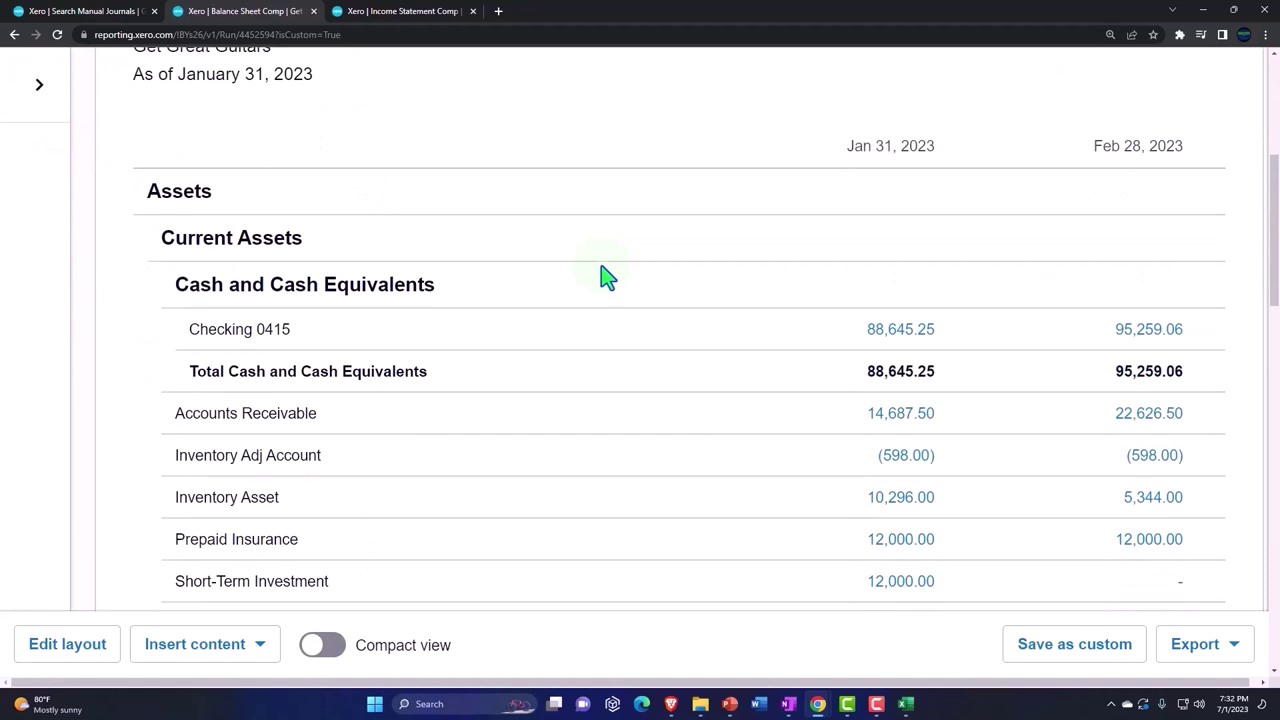
scroll(603, 277, "down", 3)
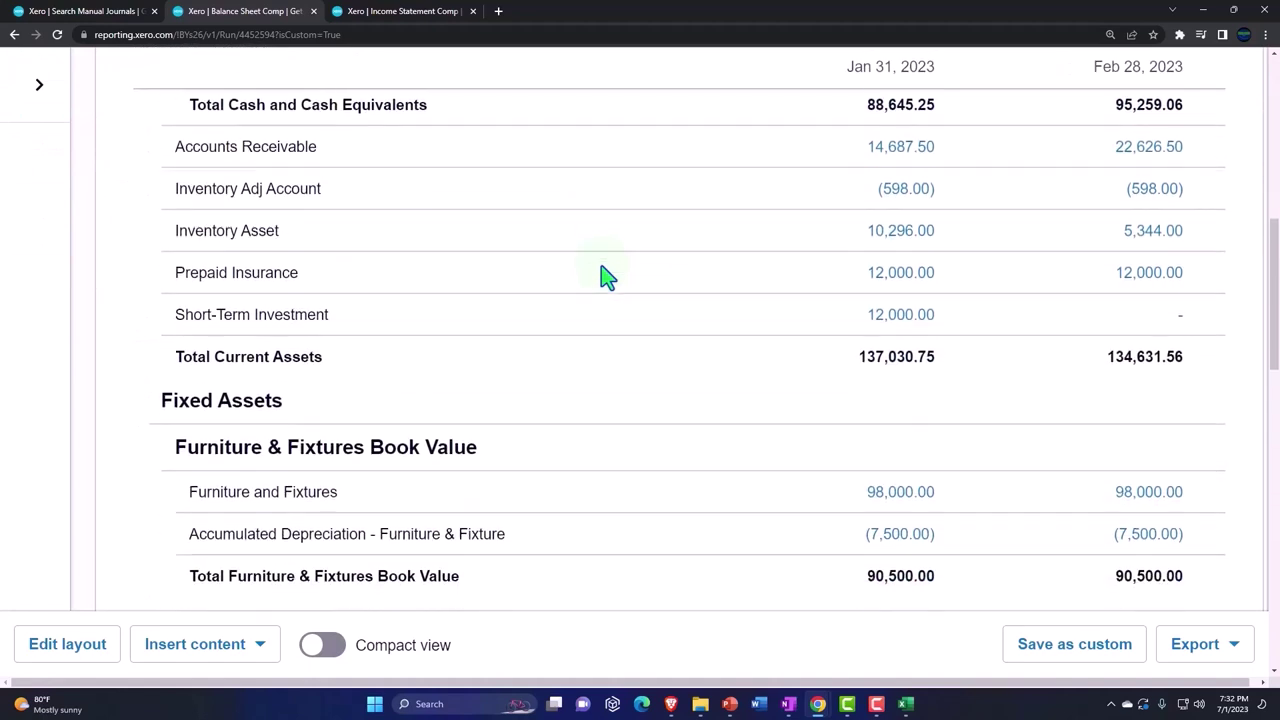
scroll(606, 277, "down", 1)
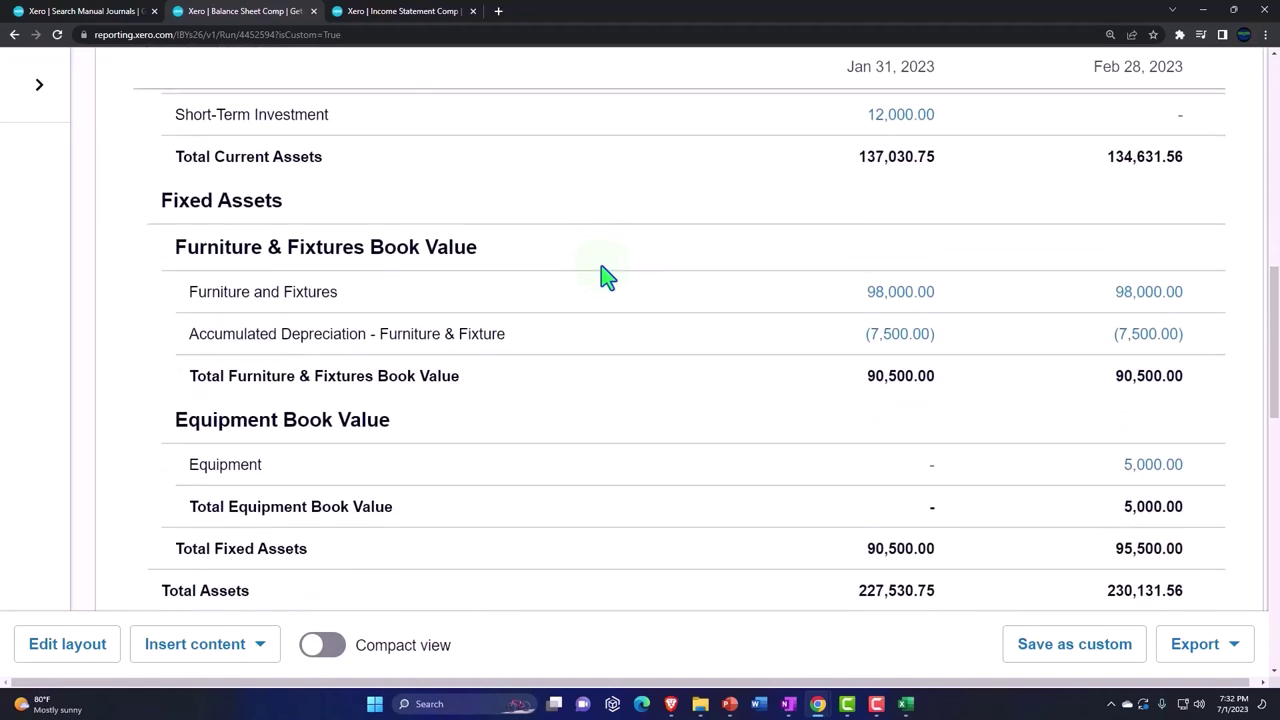
scroll(606, 277, "down", 1)
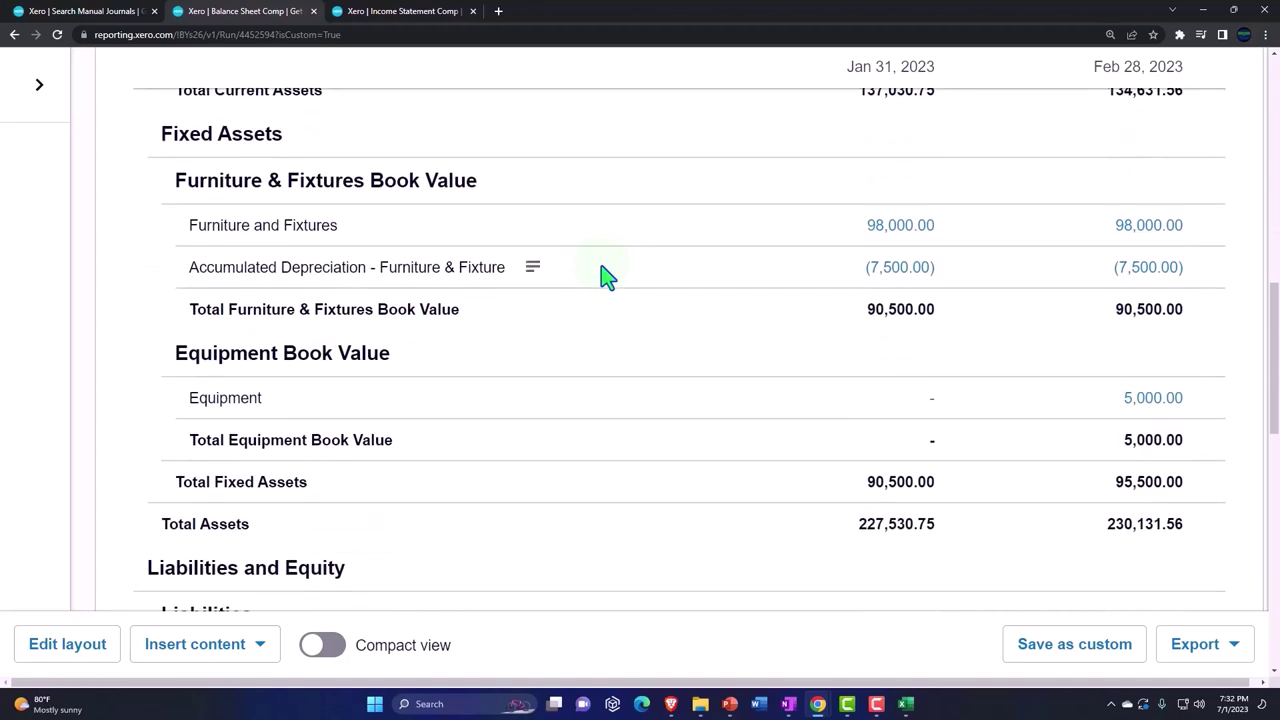
scroll(606, 277, "down", 3)
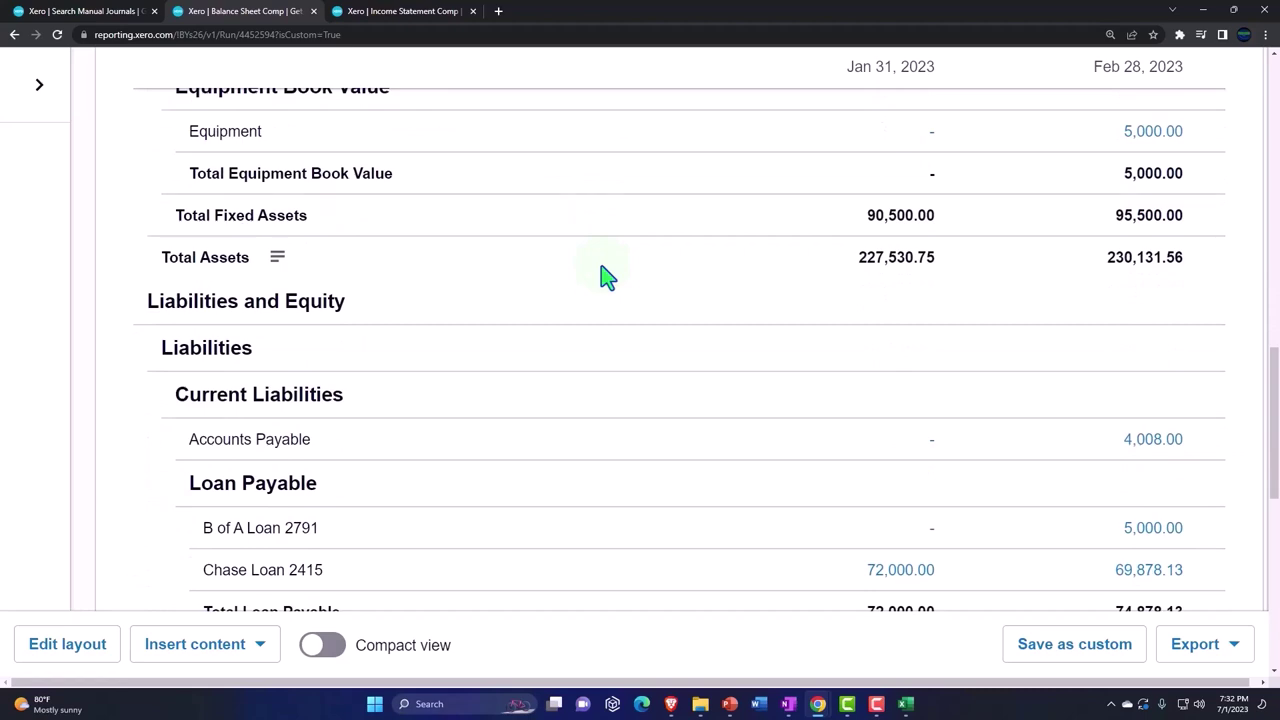
scroll(566, 309, "up", 15)
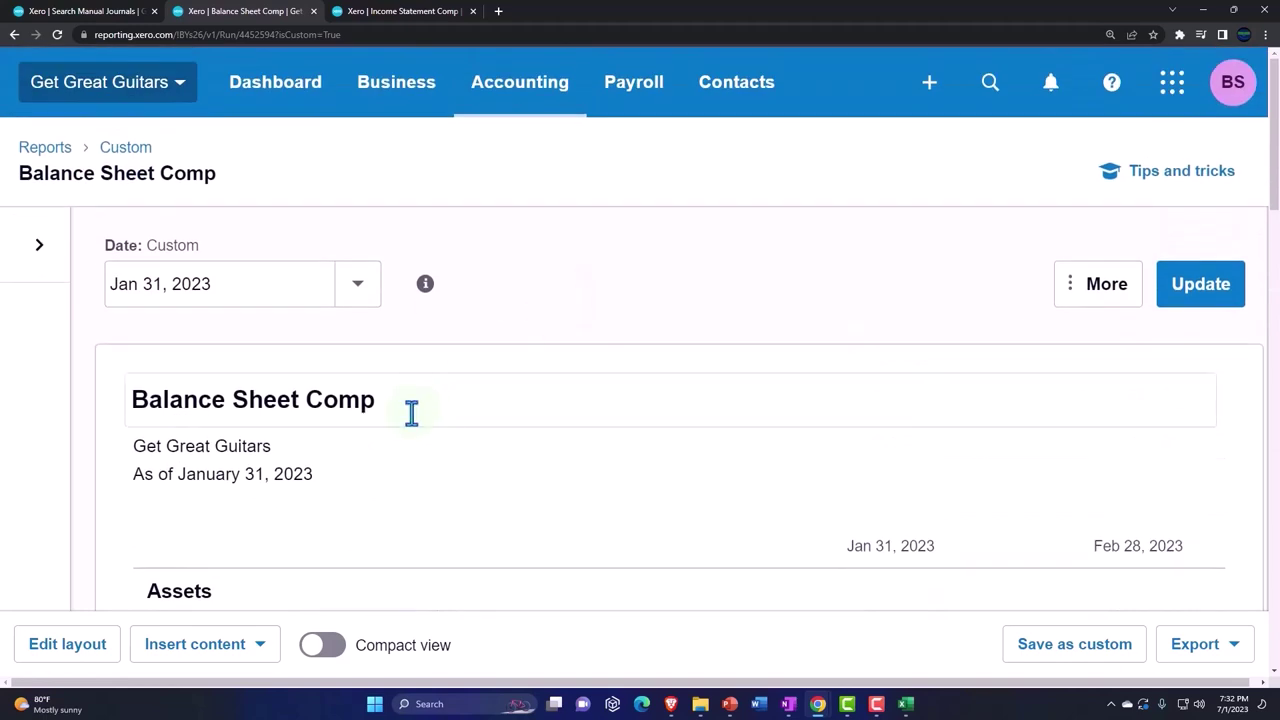
Add a third date column set to 31 Mar 2023 and update the report layout
left_click(100, 646)
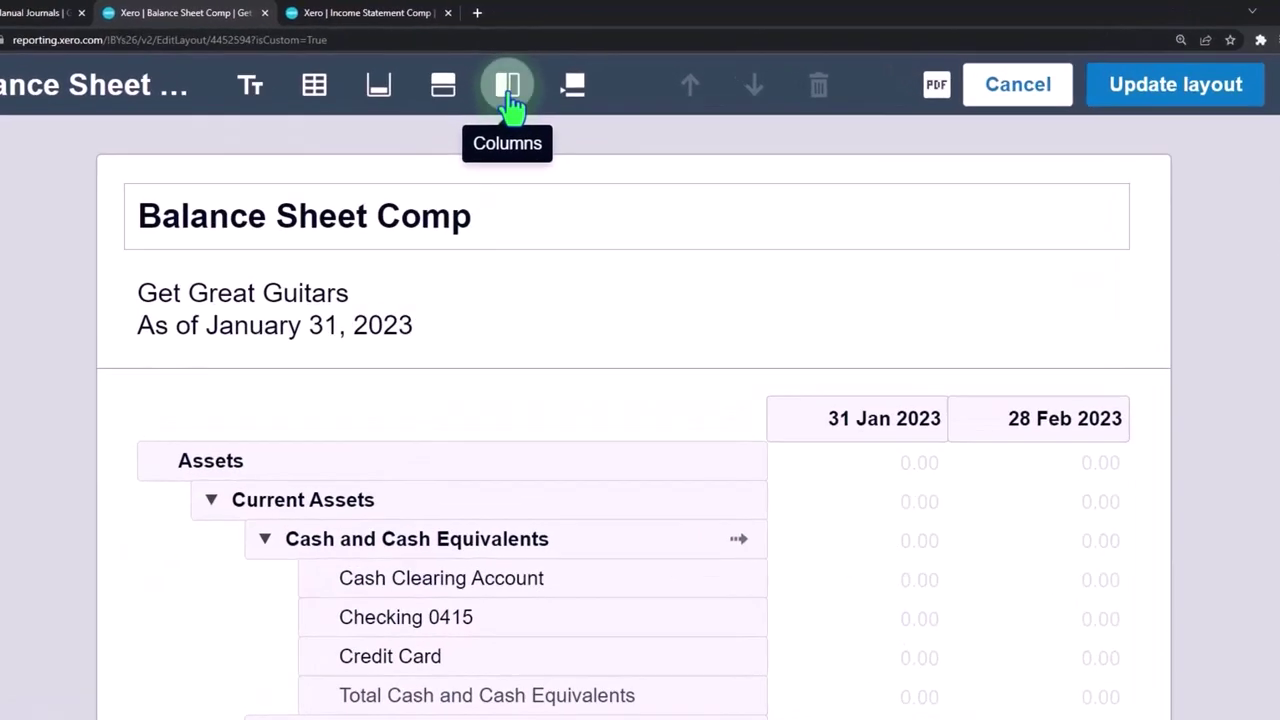
left_click(508, 98)
left_click(503, 204)
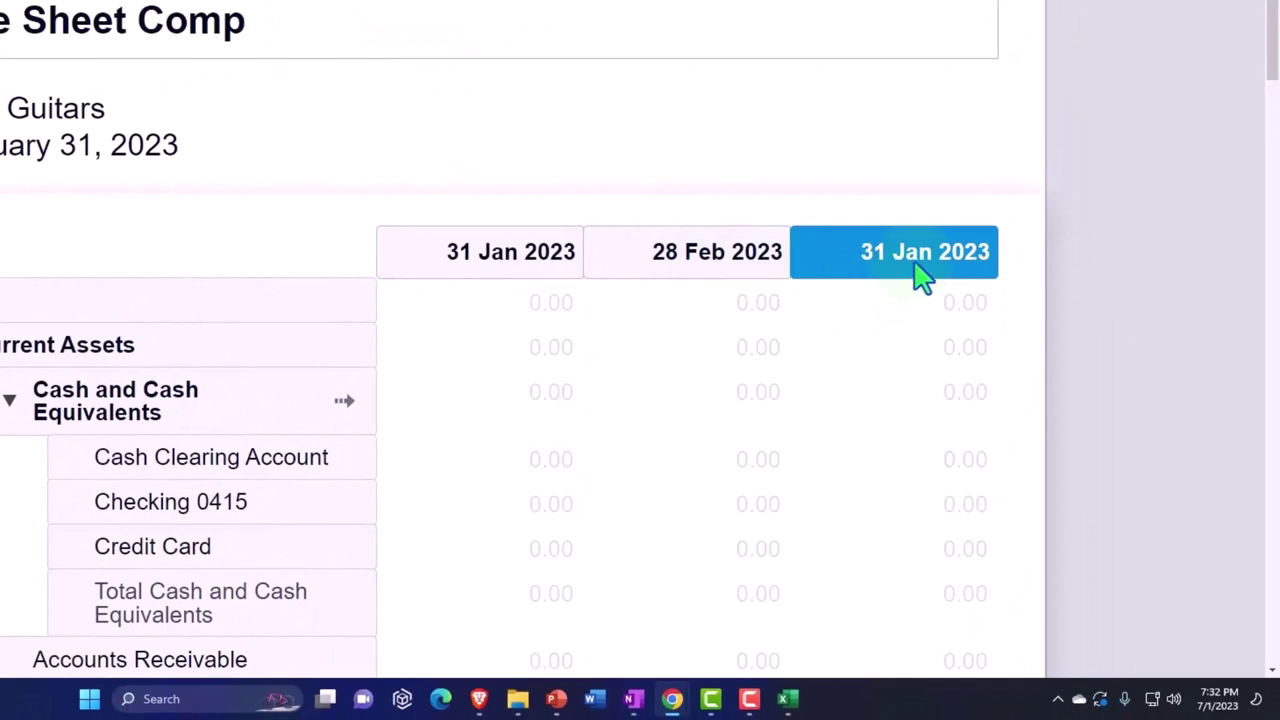
left_click(920, 278)
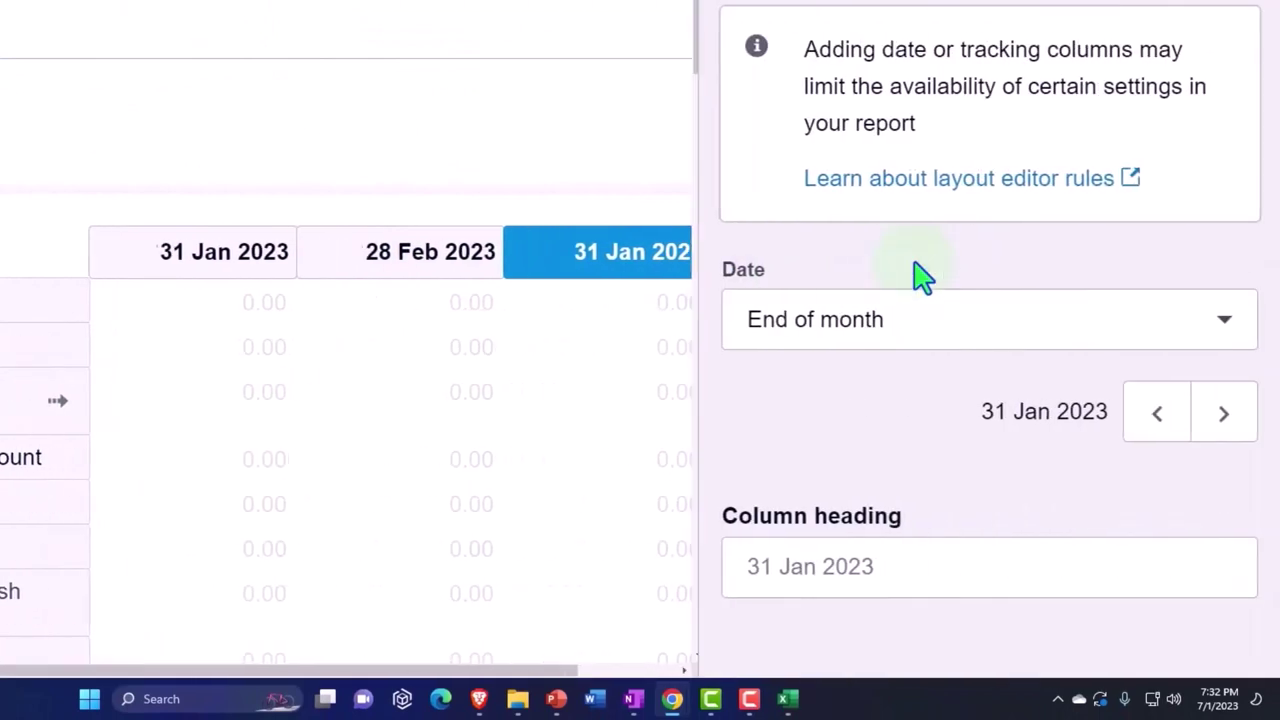
left_click(1220, 414)
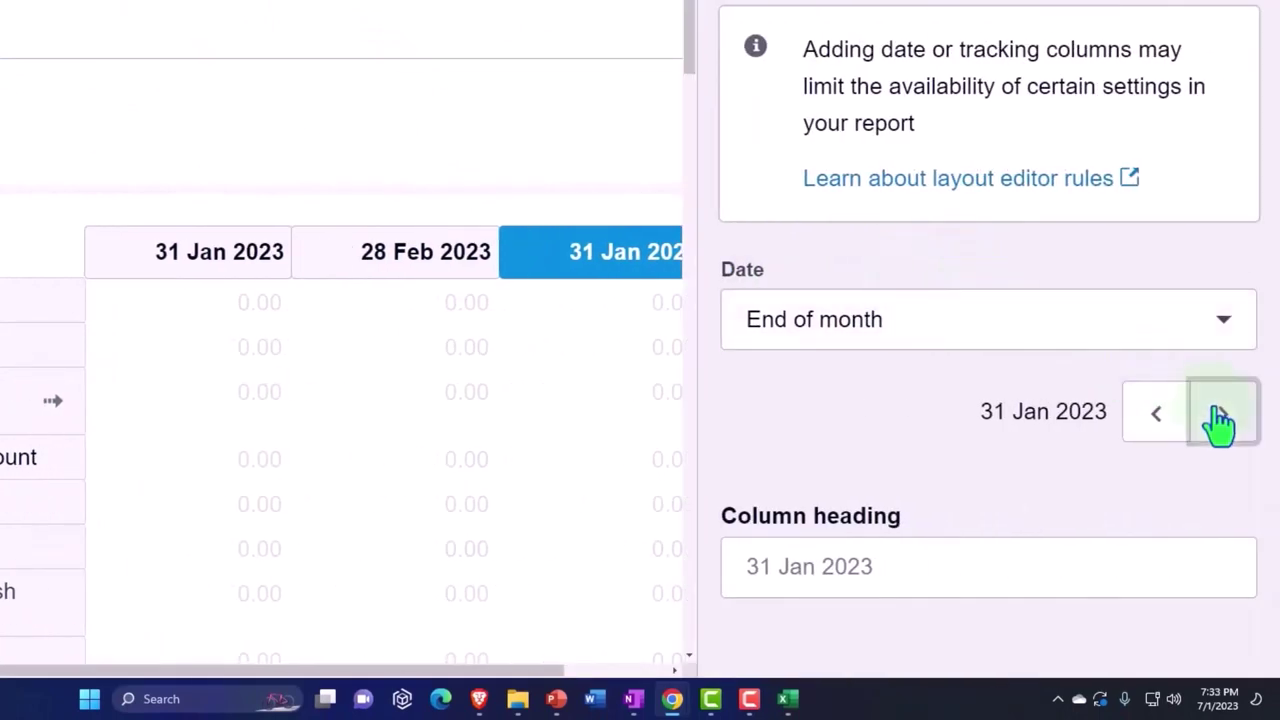
left_click(1220, 414)
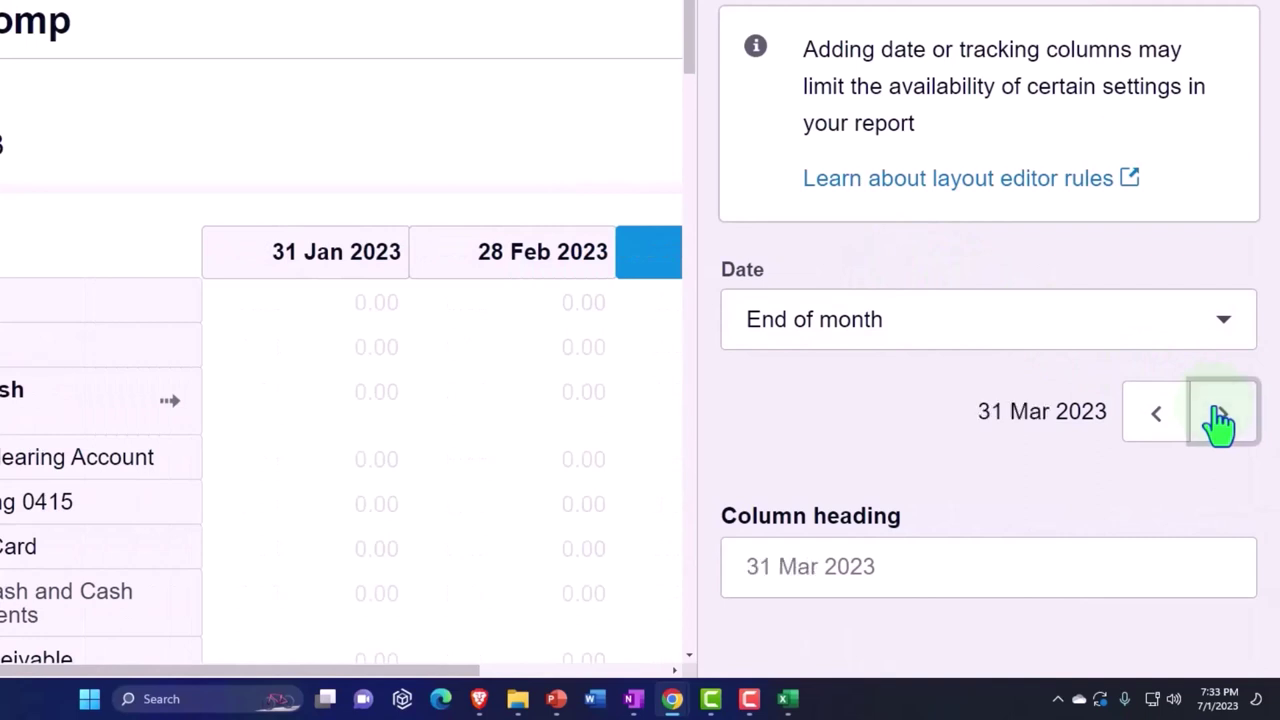
left_click_drag(474, 665, 620, 687)
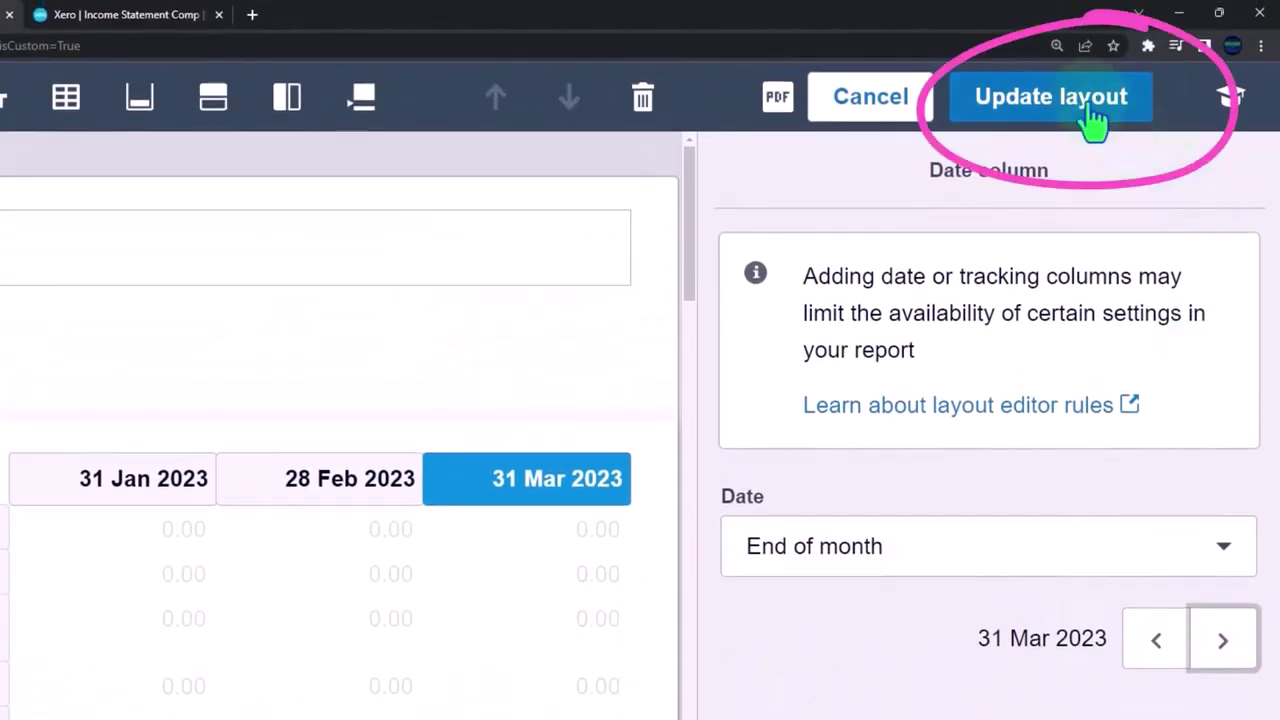
left_click(1089, 120)
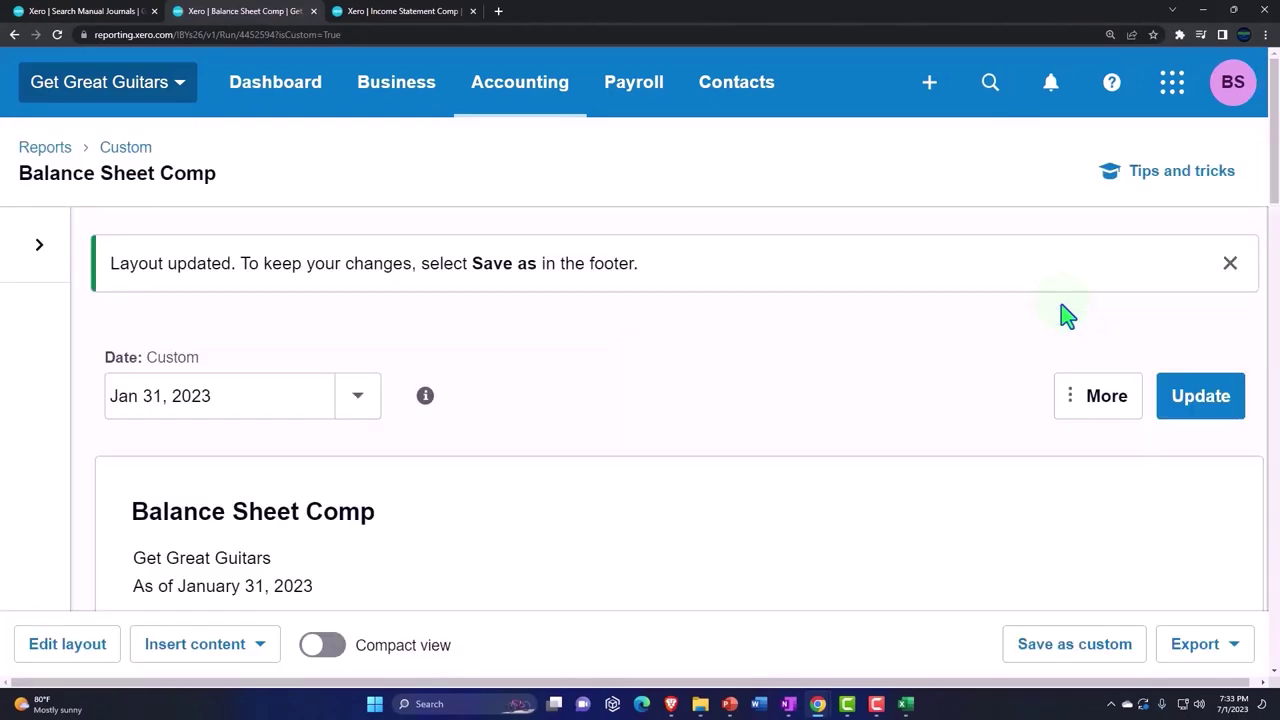
Save the report as the custom report 'Balance Sheet Comp' and dismiss the confirmation
scroll(1068, 325, "down", 3)
scroll(1068, 325, "down", 3)
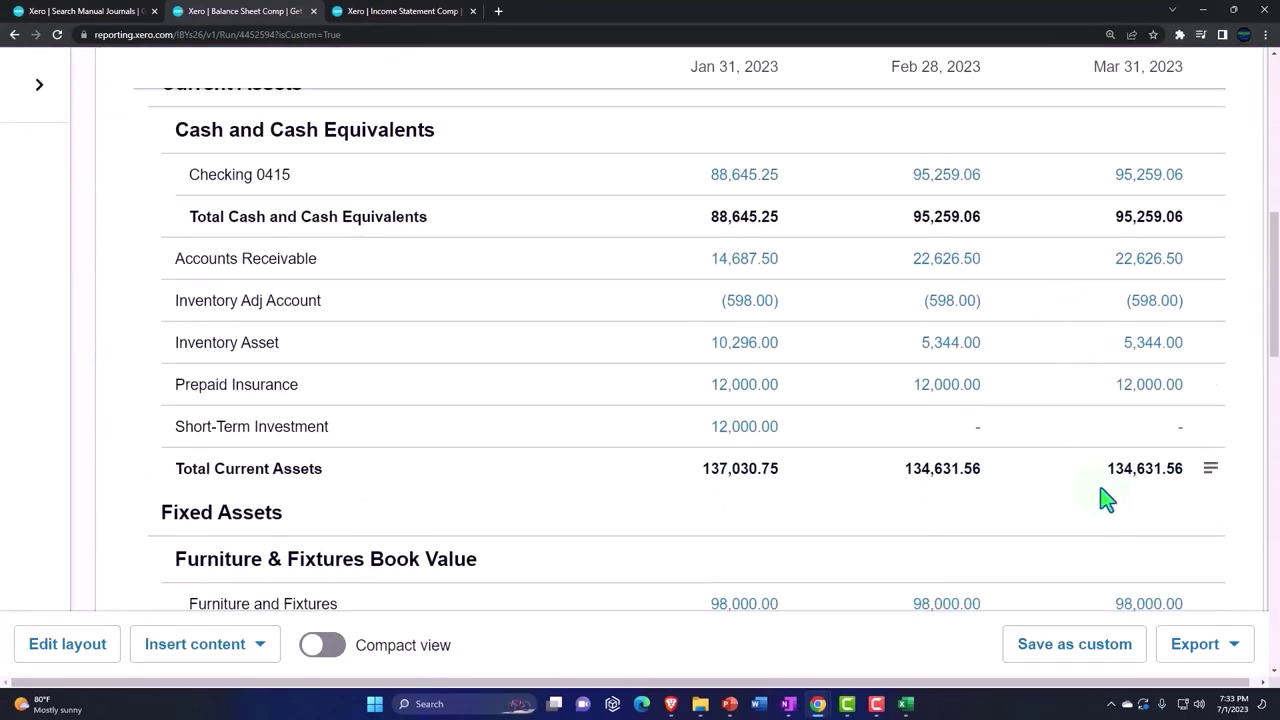
left_click(1097, 652)
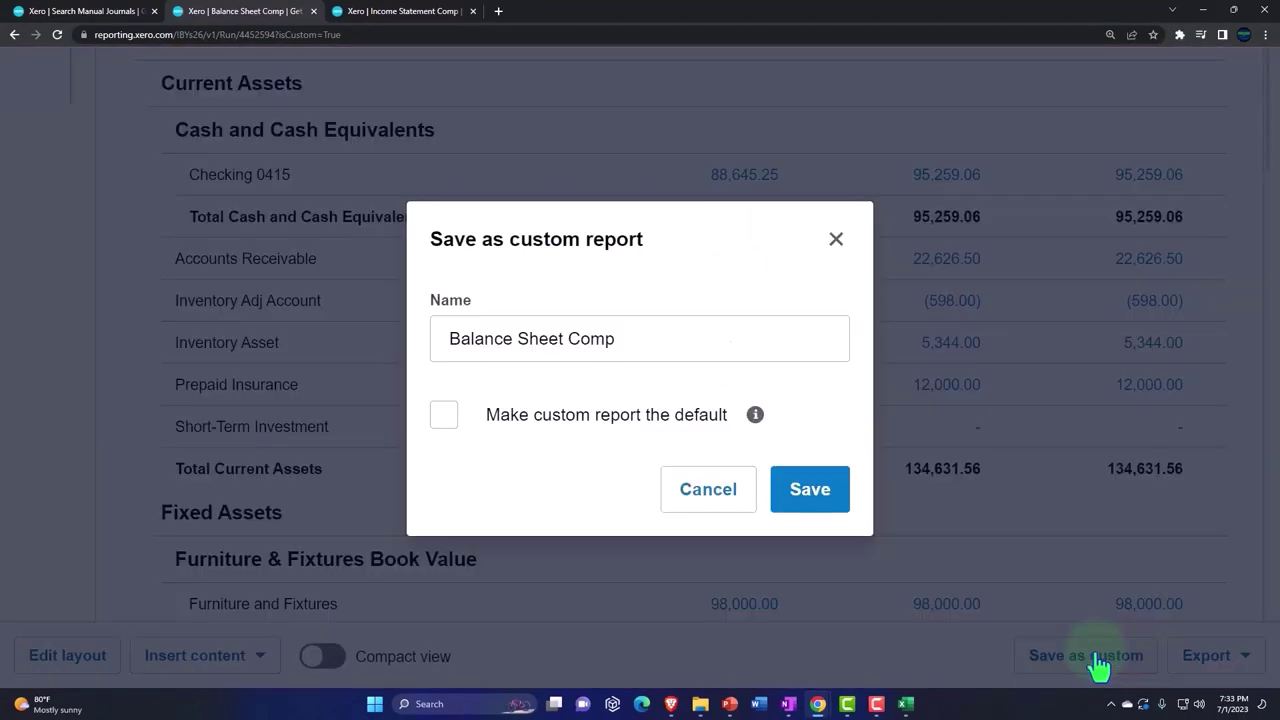
left_click(838, 505)
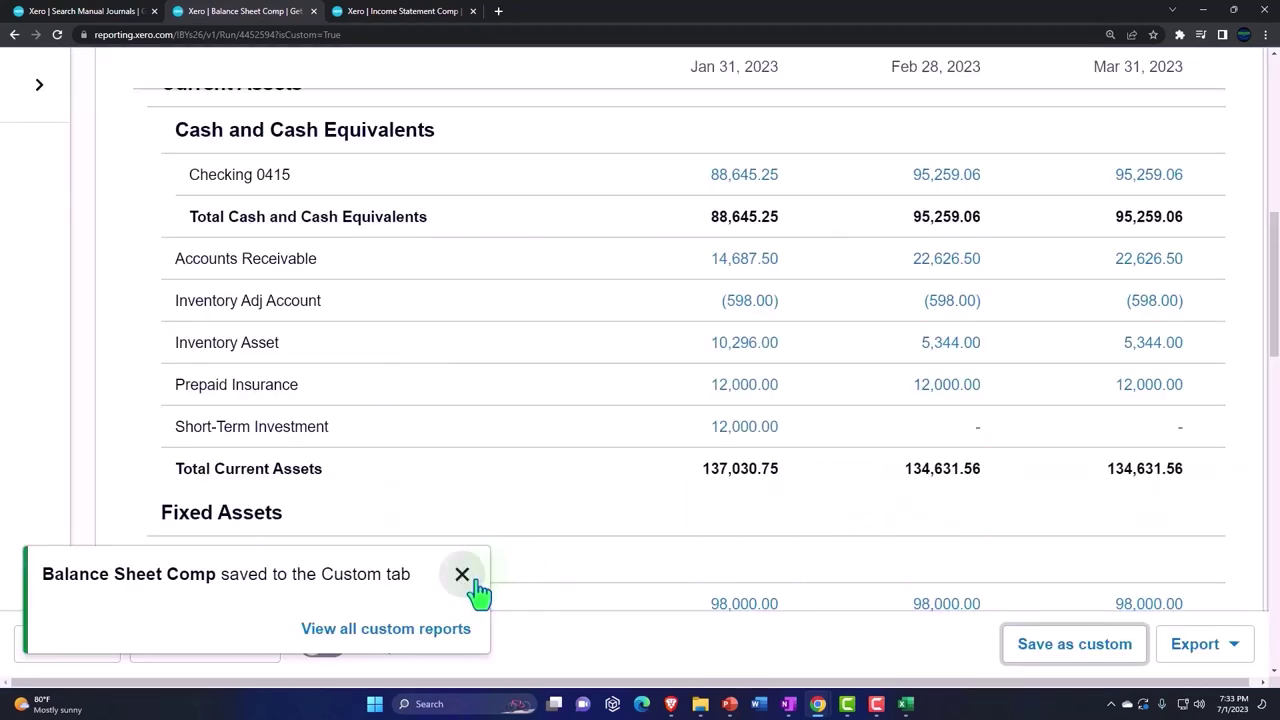
left_click(462, 575)
Scroll to Interest Payable, which shows (3.00) at Mar 31, 2023
scroll(508, 537, "down", 2)
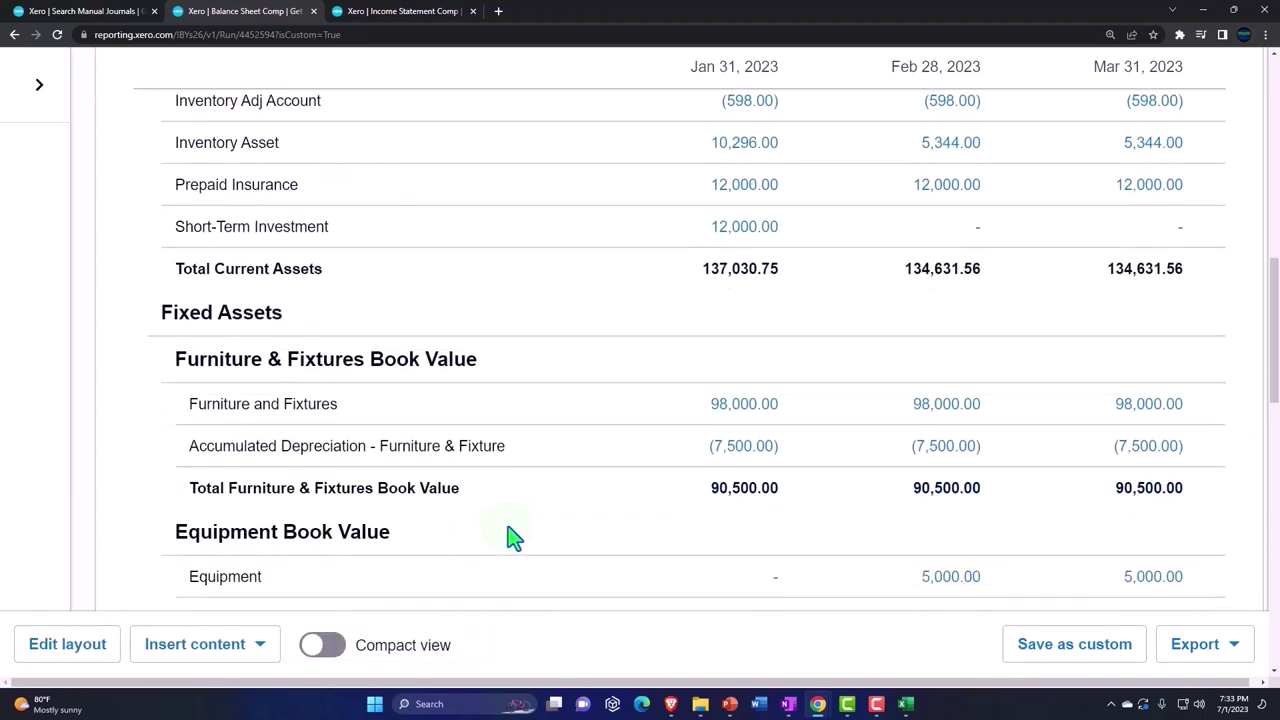
scroll(508, 537, "up", 3)
scroll(508, 537, "down", 6)
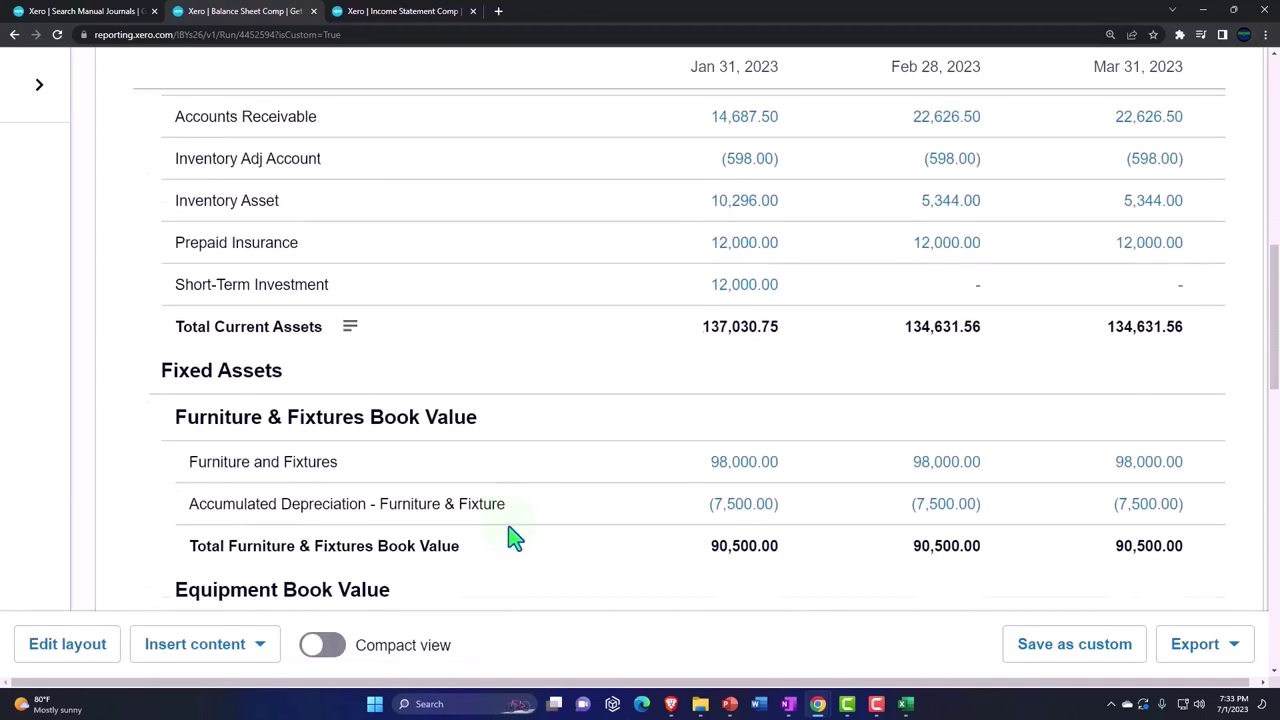
scroll(508, 537, "down", 5)
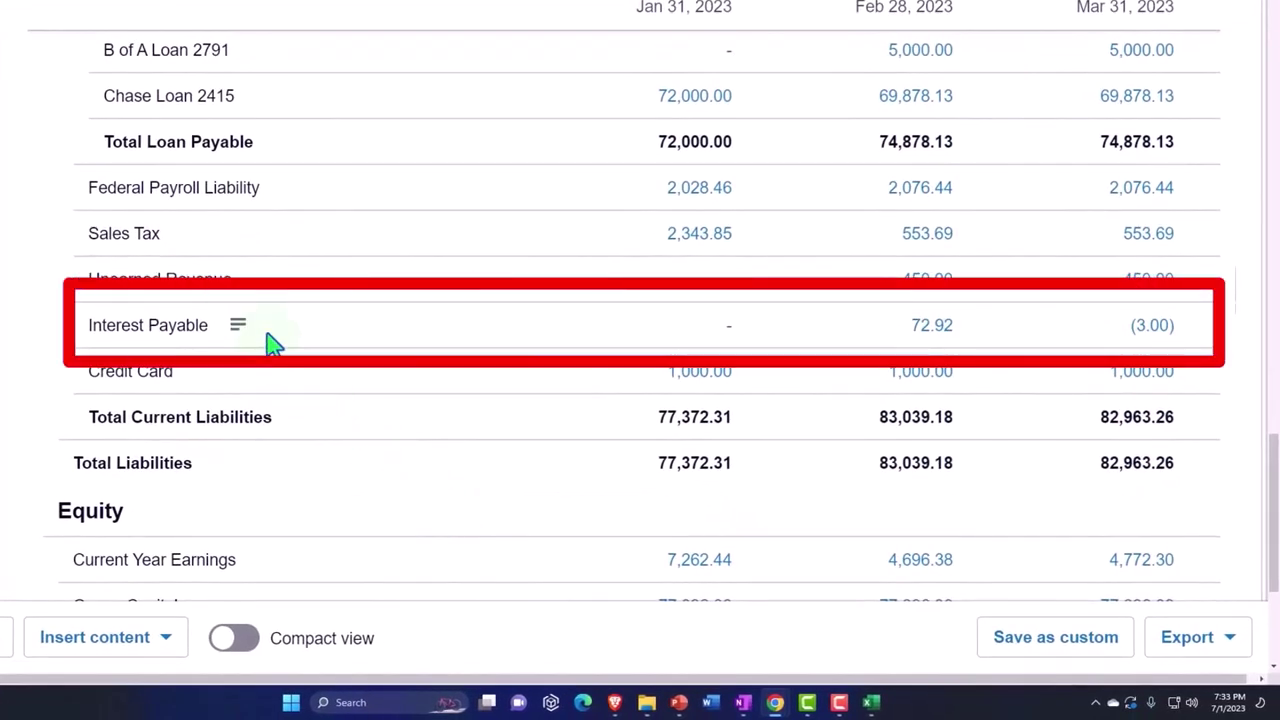
Drill into the (3.00) Interest Payable balance and open reversing journal #147 for editing
left_click(1148, 337)
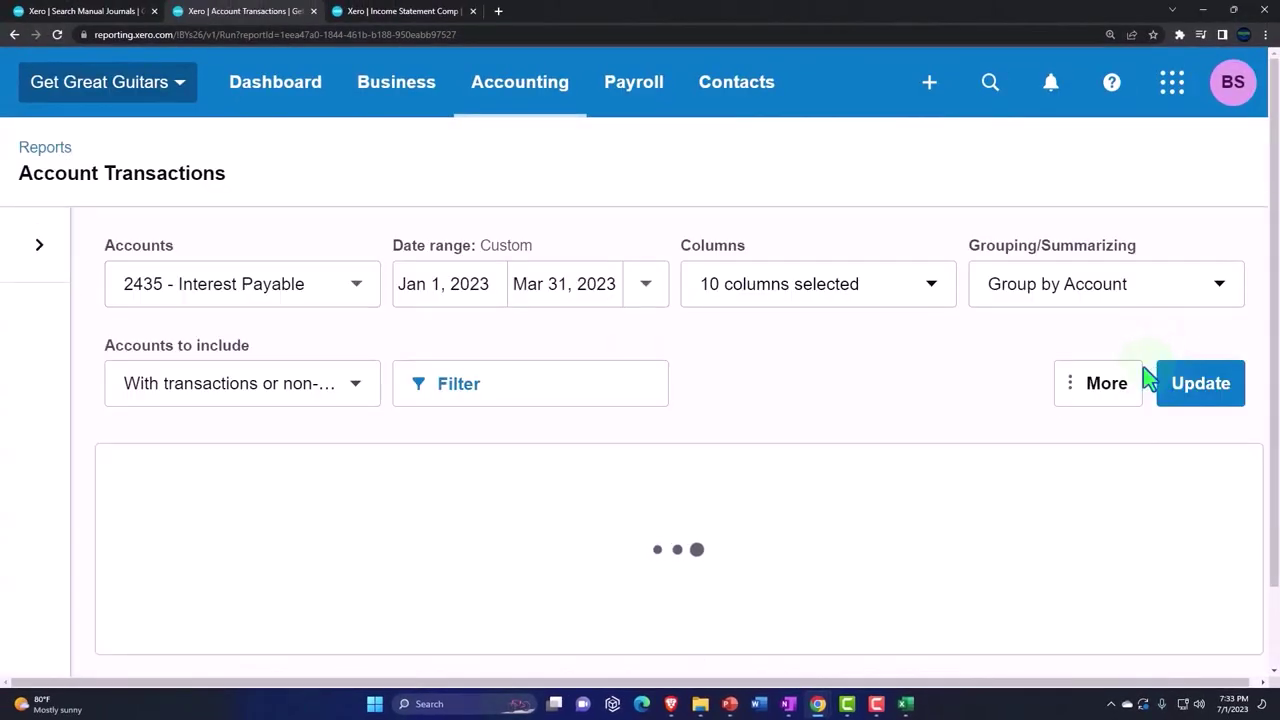
scroll(950, 403, "down", 2)
scroll(950, 403, "down", 3)
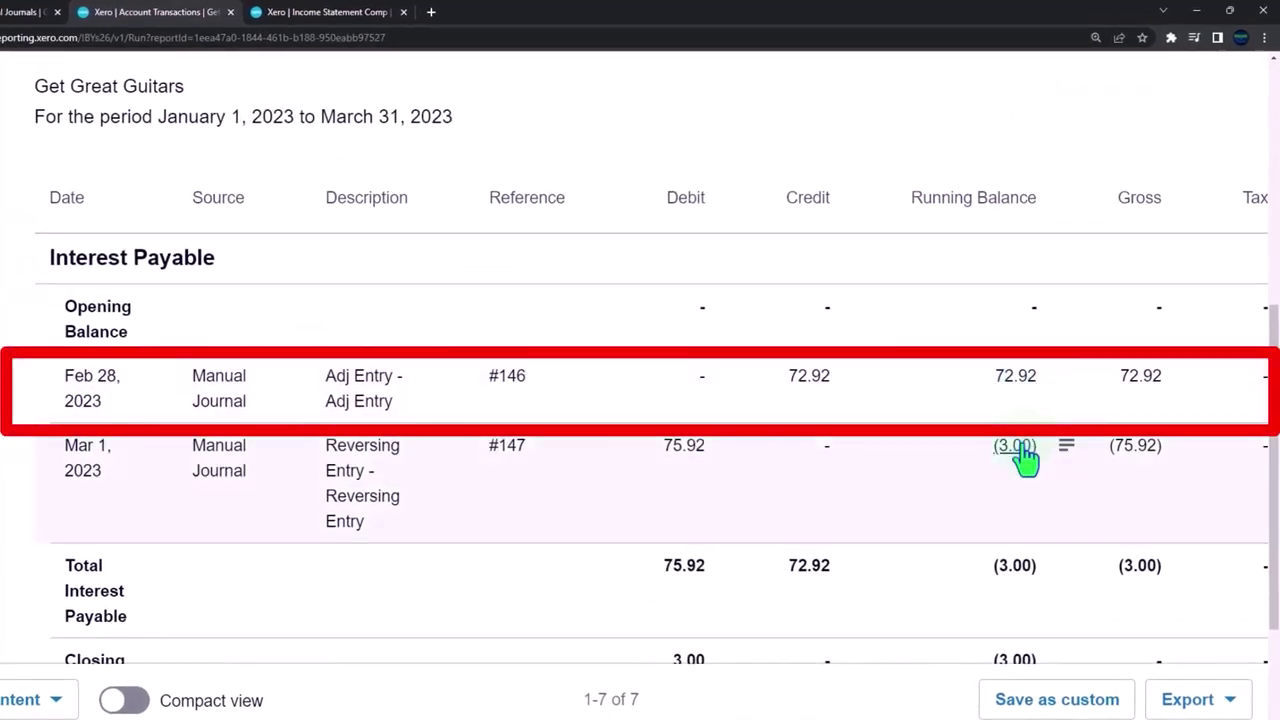
left_click(686, 449)
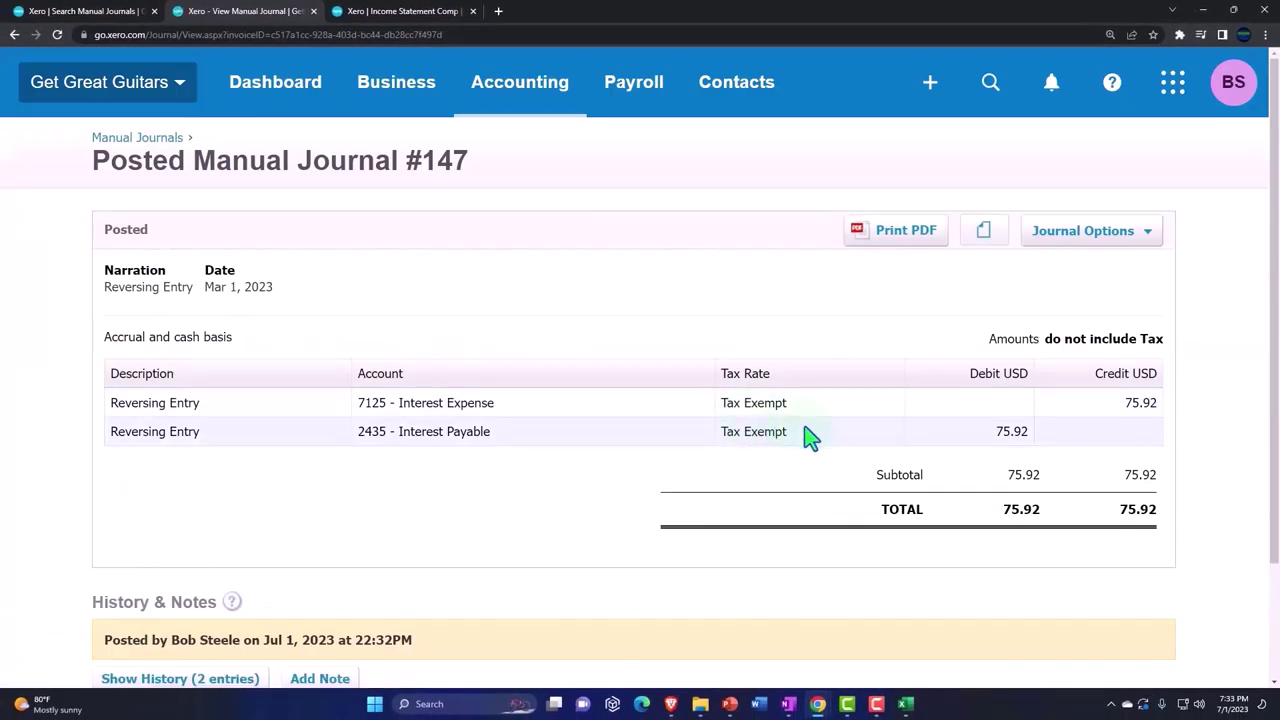
left_click(1085, 231)
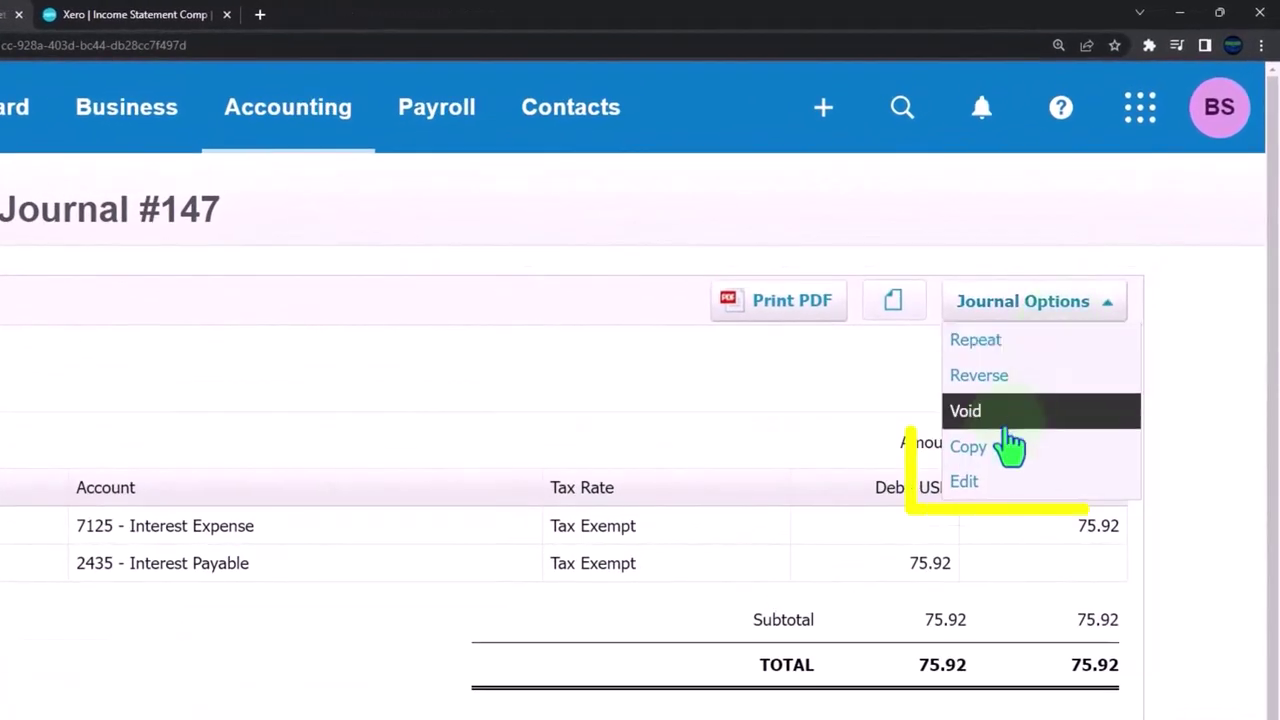
left_click(975, 482)
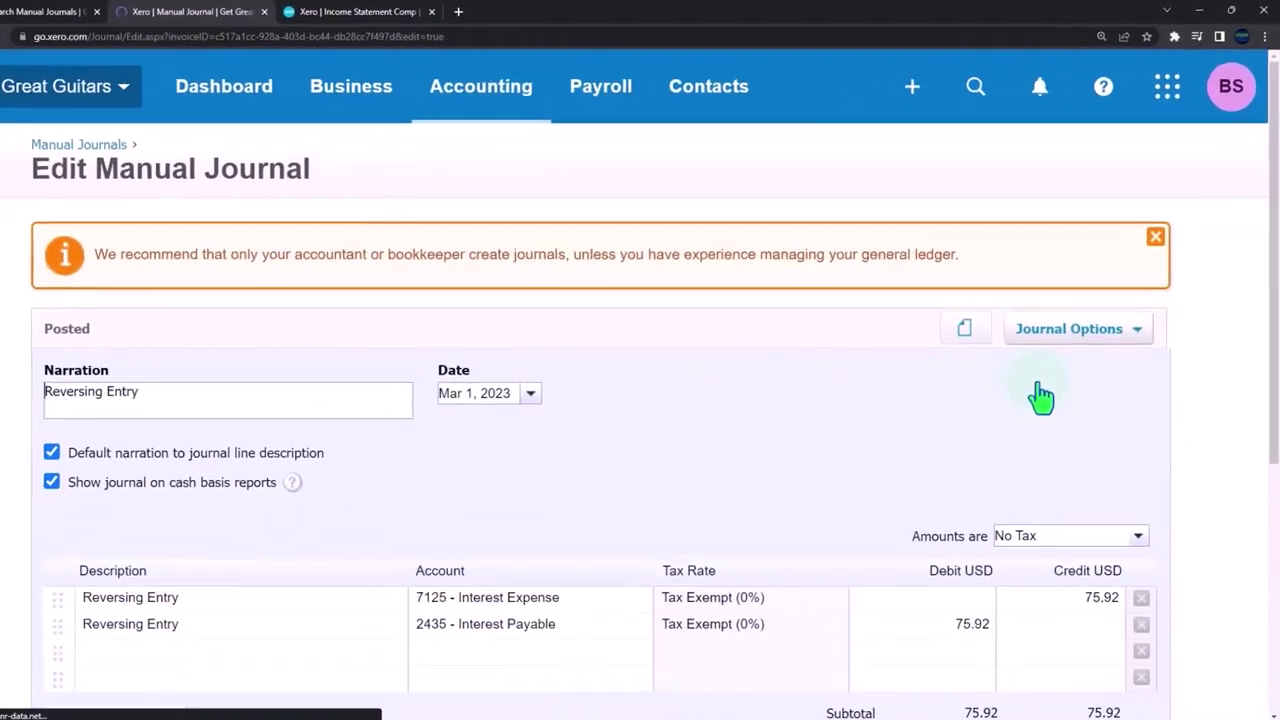
scroll(1035, 470, "down", 1)
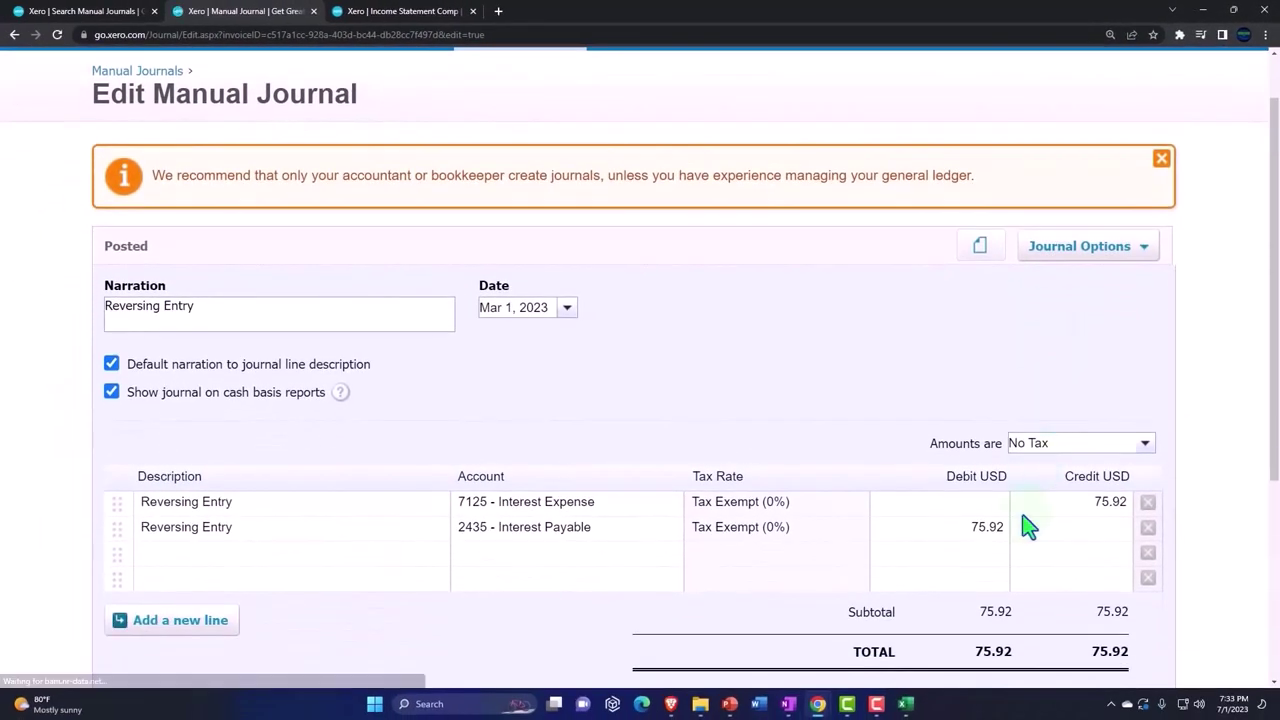
Change line one's credit and line two's debit to 72.92, then repost the journal
left_click(906, 705)
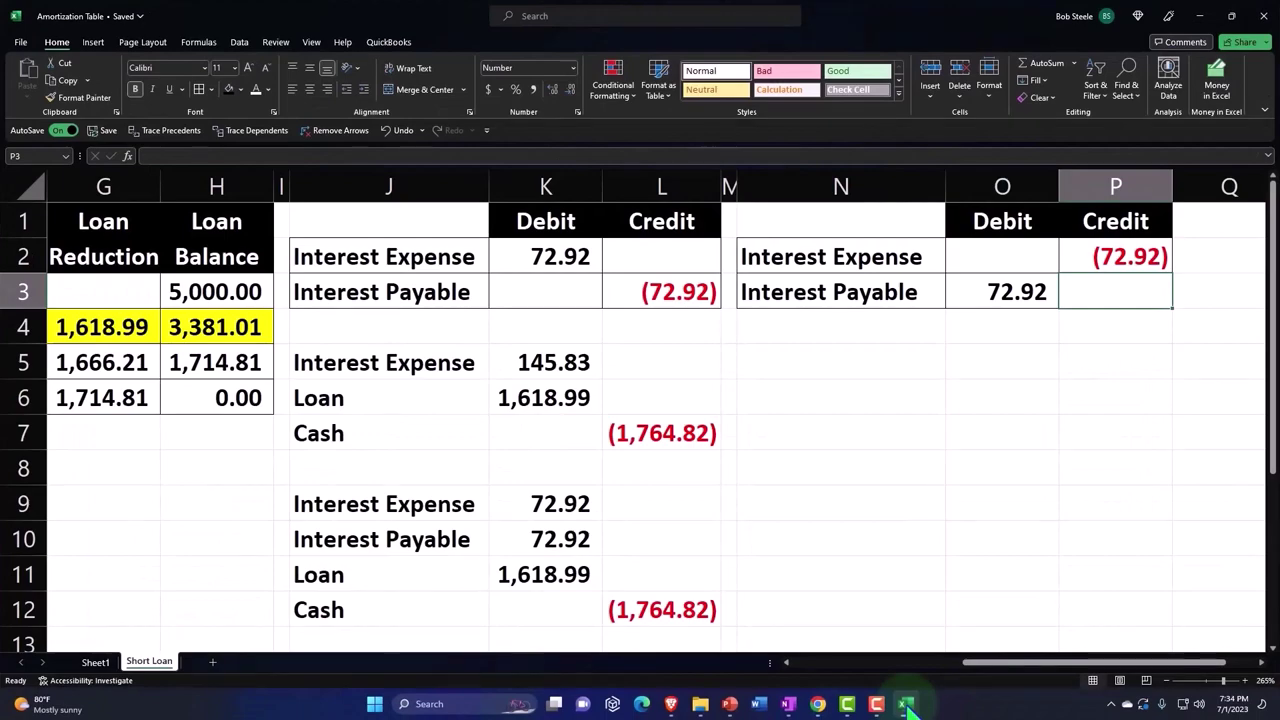
left_click(908, 705)
left_click(1077, 503)
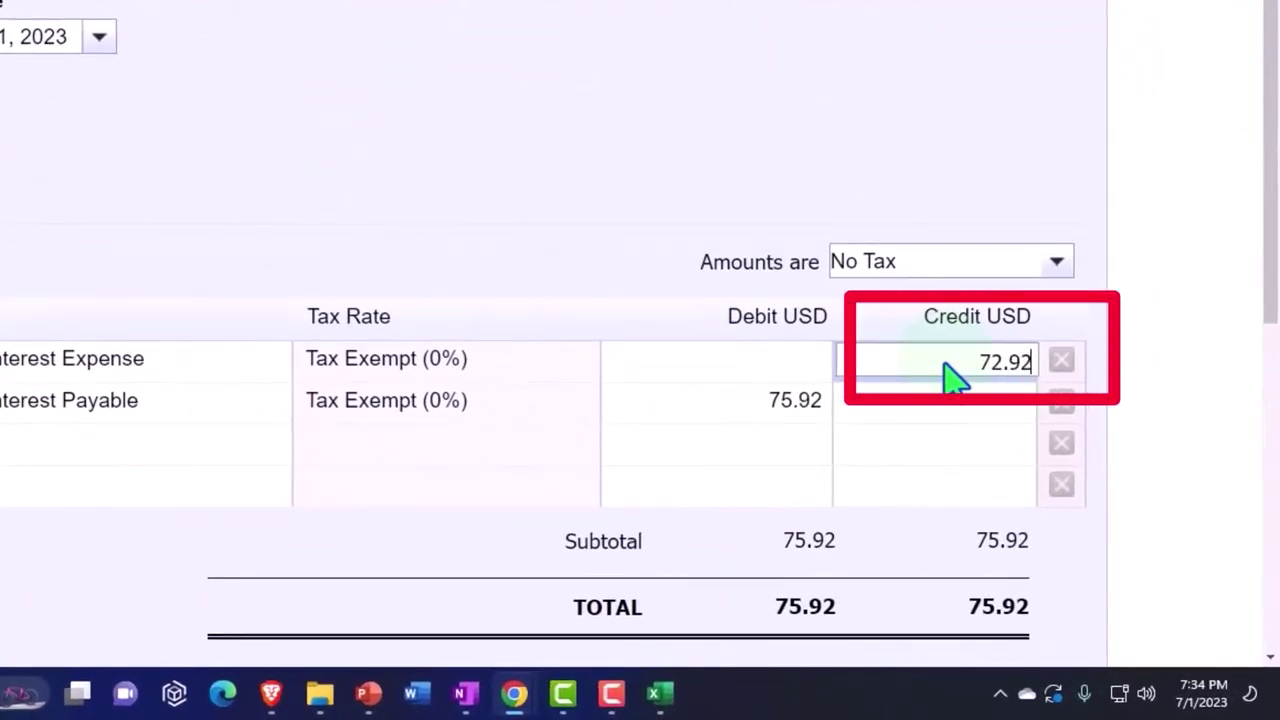
key("Tab")
type("72.92")
key("Tab")
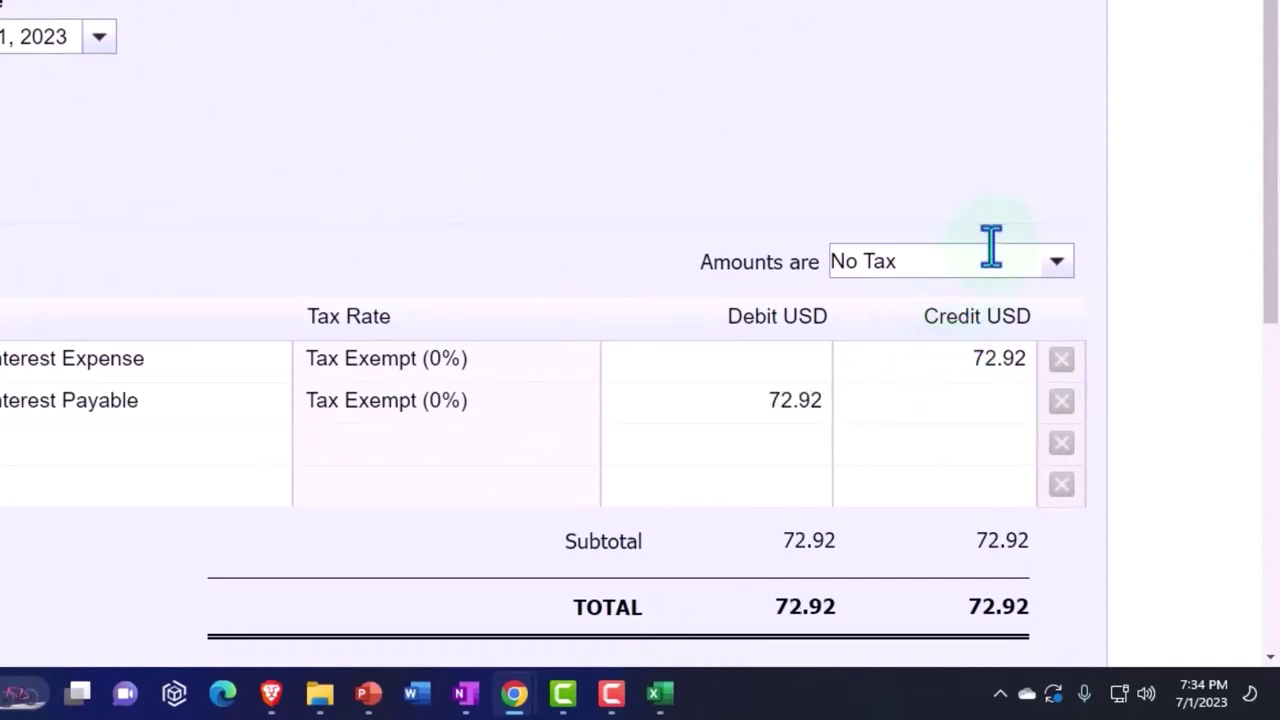
scroll(1109, 177, "down", 3)
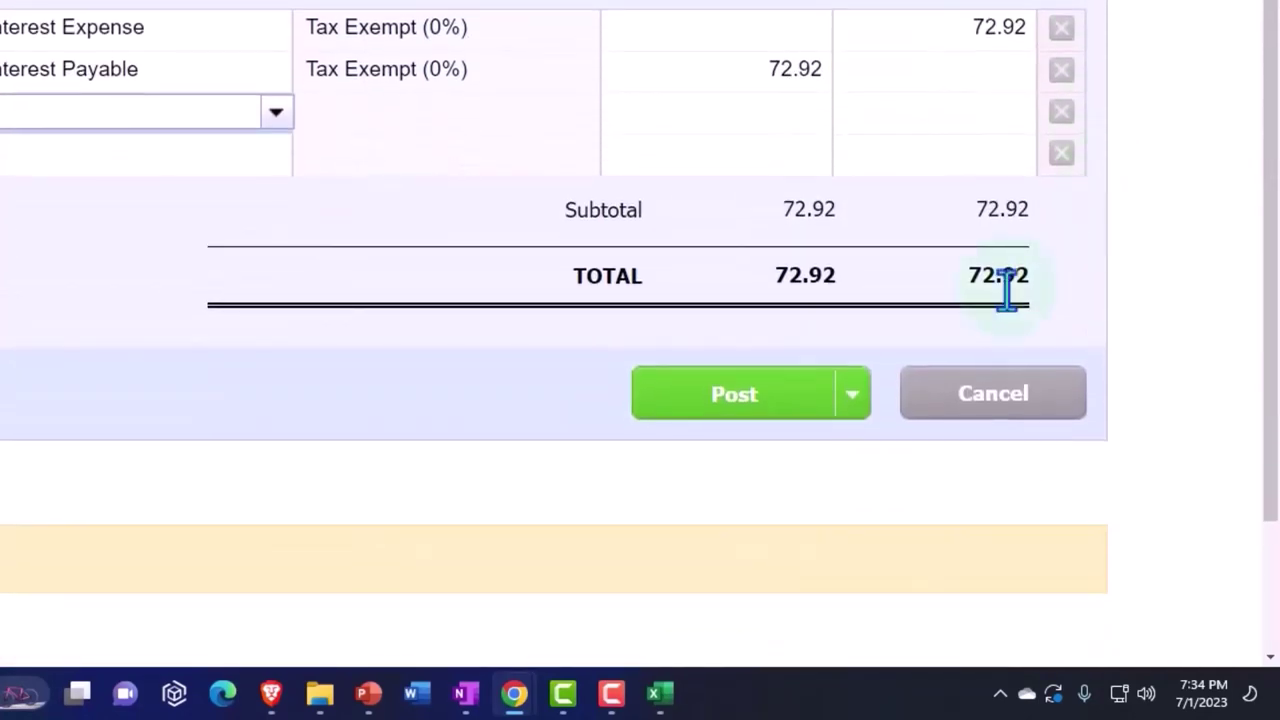
left_click(745, 405)
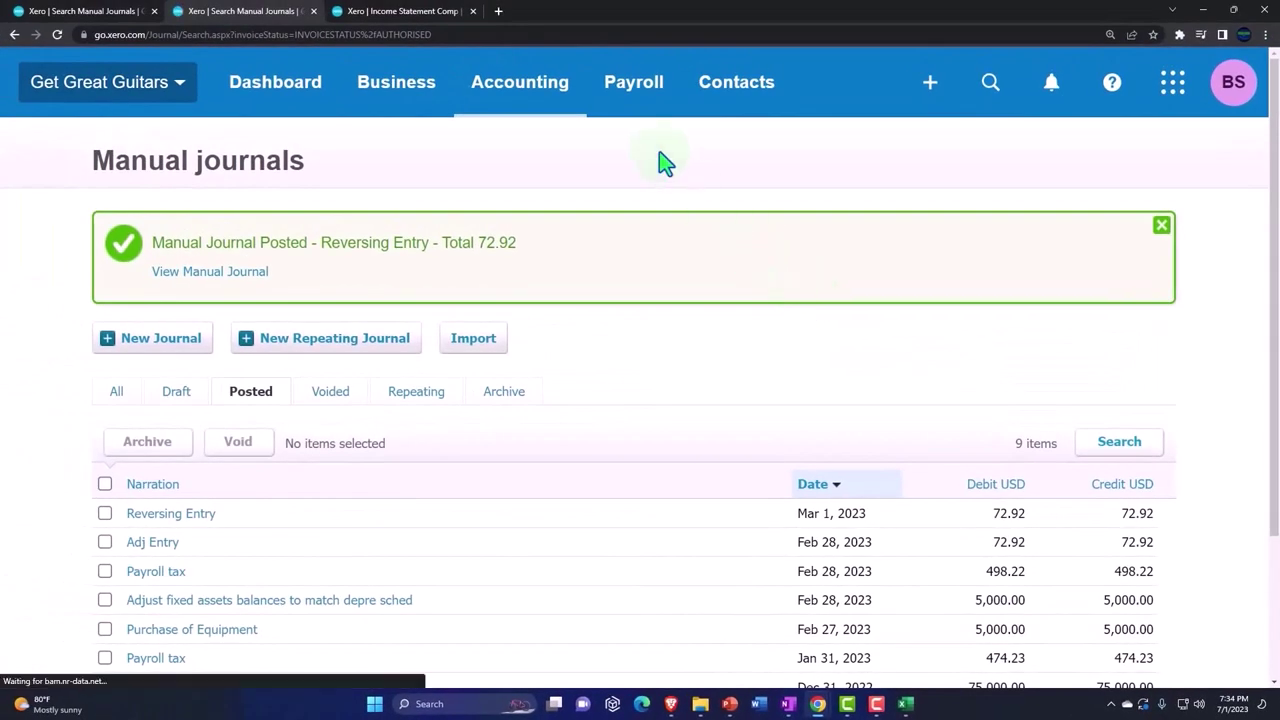
Reopen Balance Sheet Comp from the Accounting reports and check Interest Payable is zero at Mar 31
left_click(549, 100)
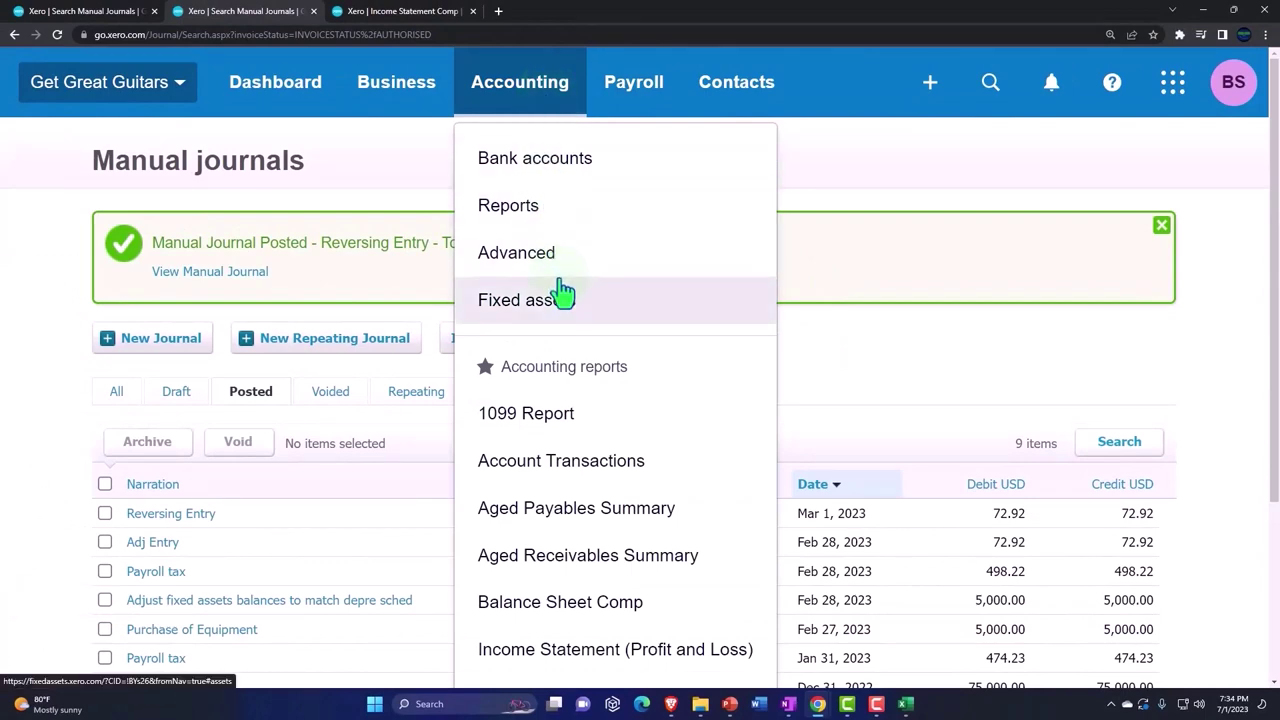
scroll(562, 296, "down", 1)
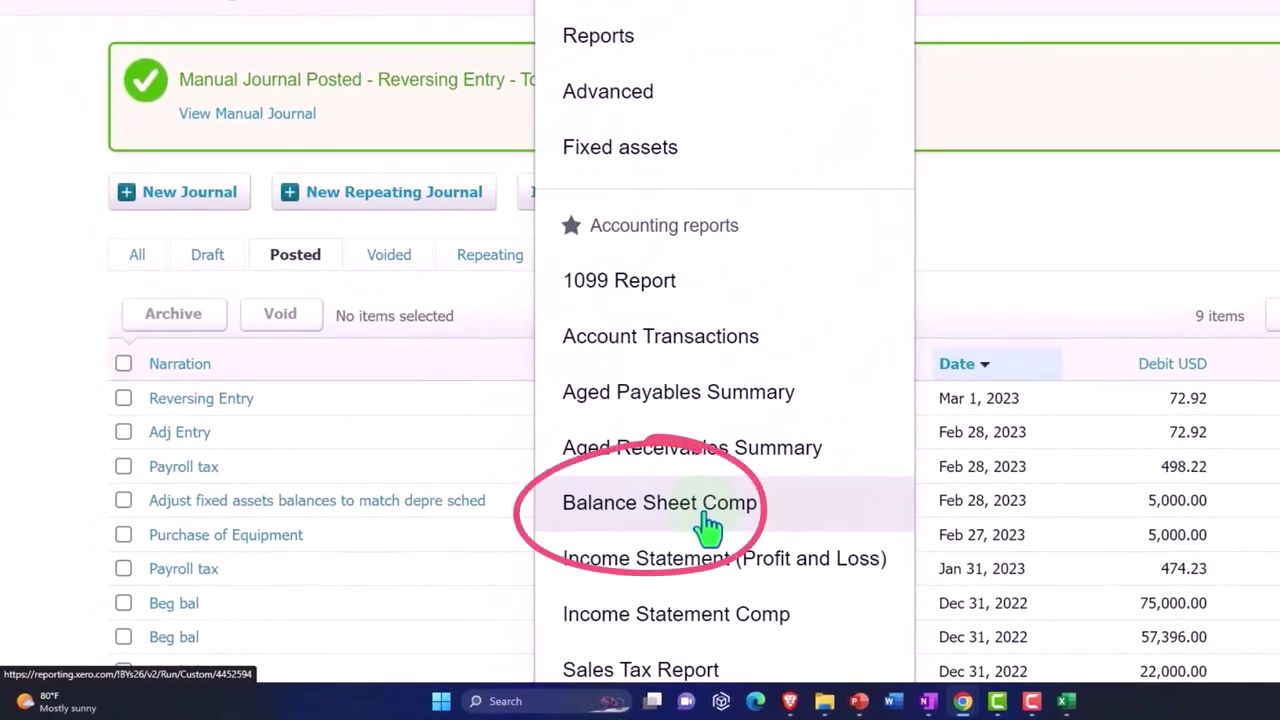
left_click(700, 510)
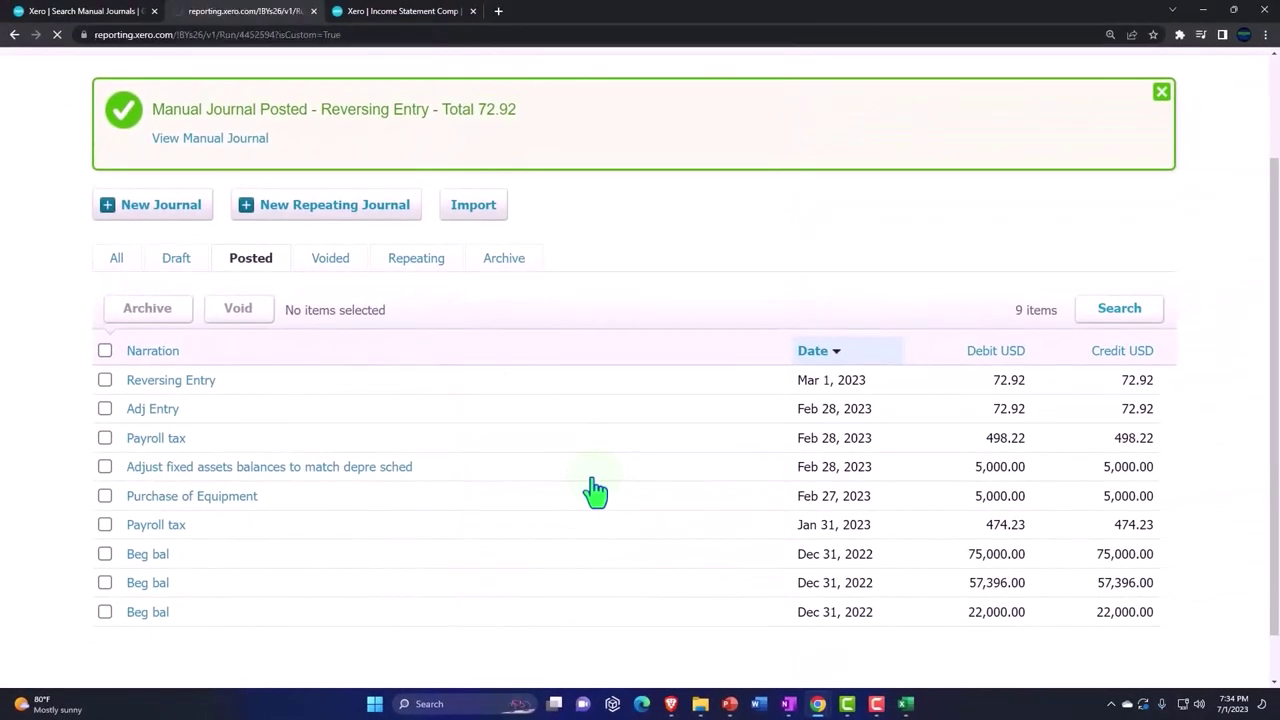
scroll(592, 479, "down", 5)
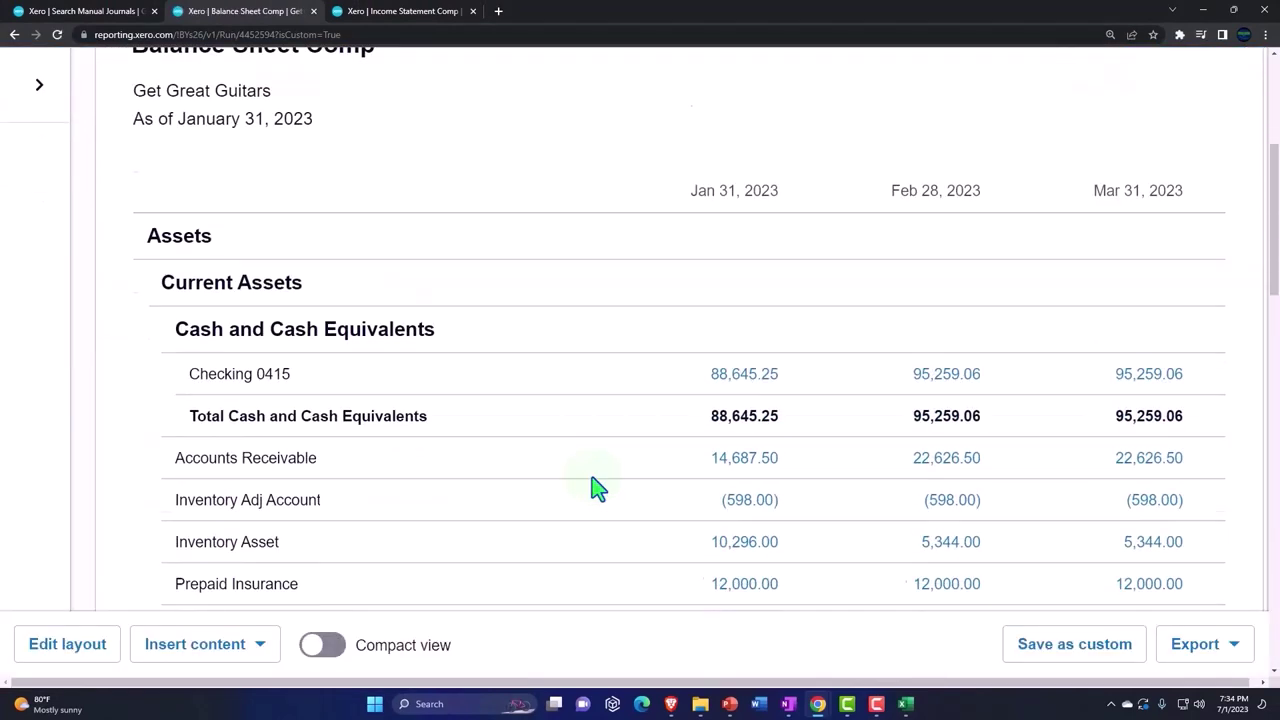
scroll(593, 487, "down", 9)
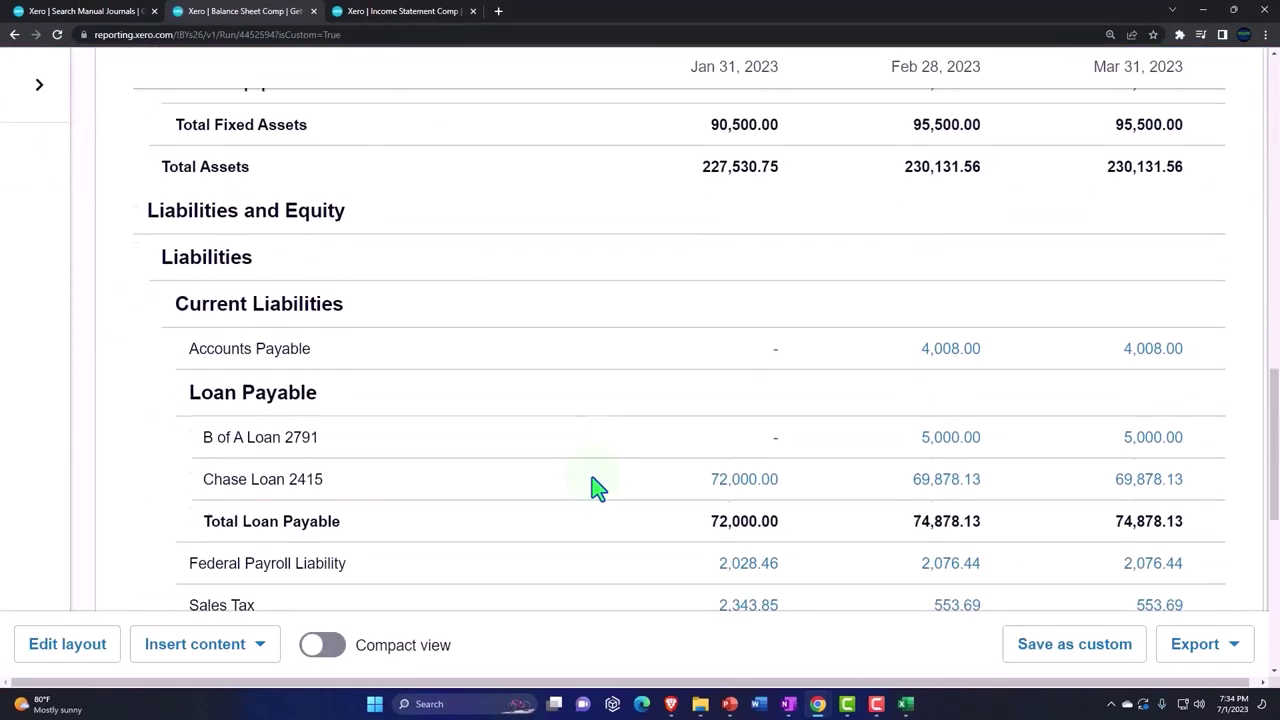
scroll(593, 487, "down", 5)
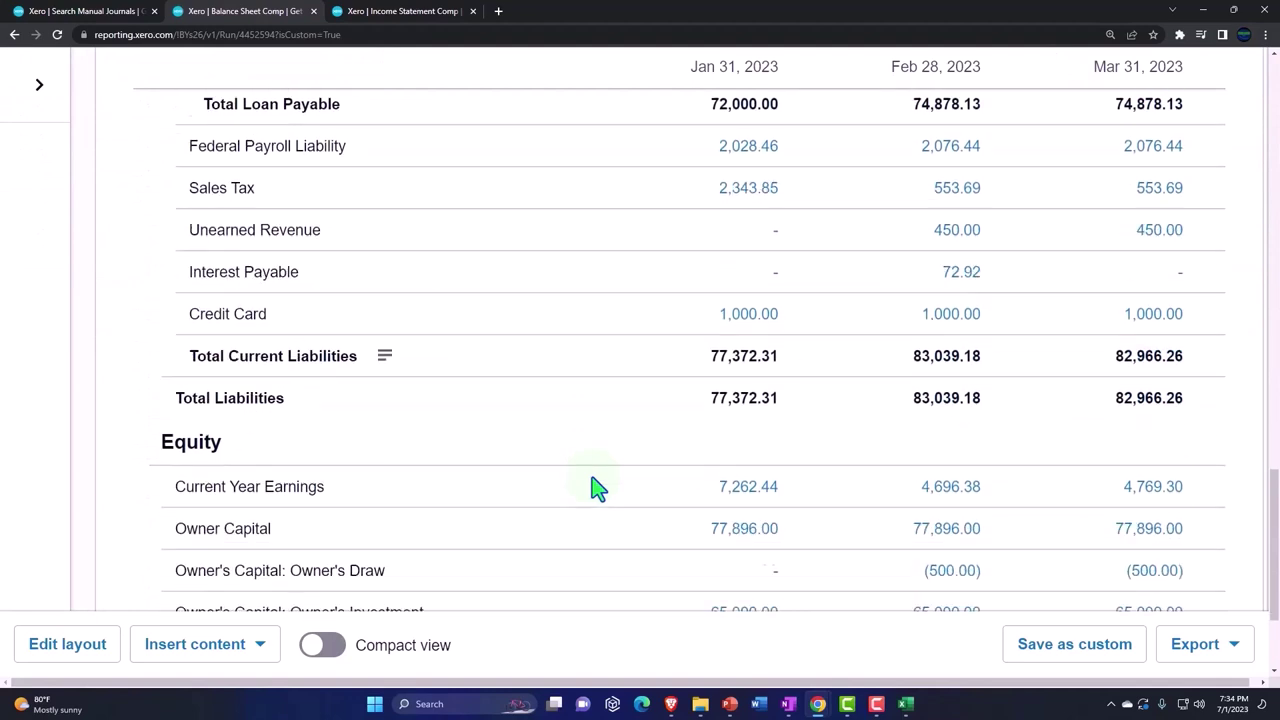
scroll(595, 487, "up", 1)
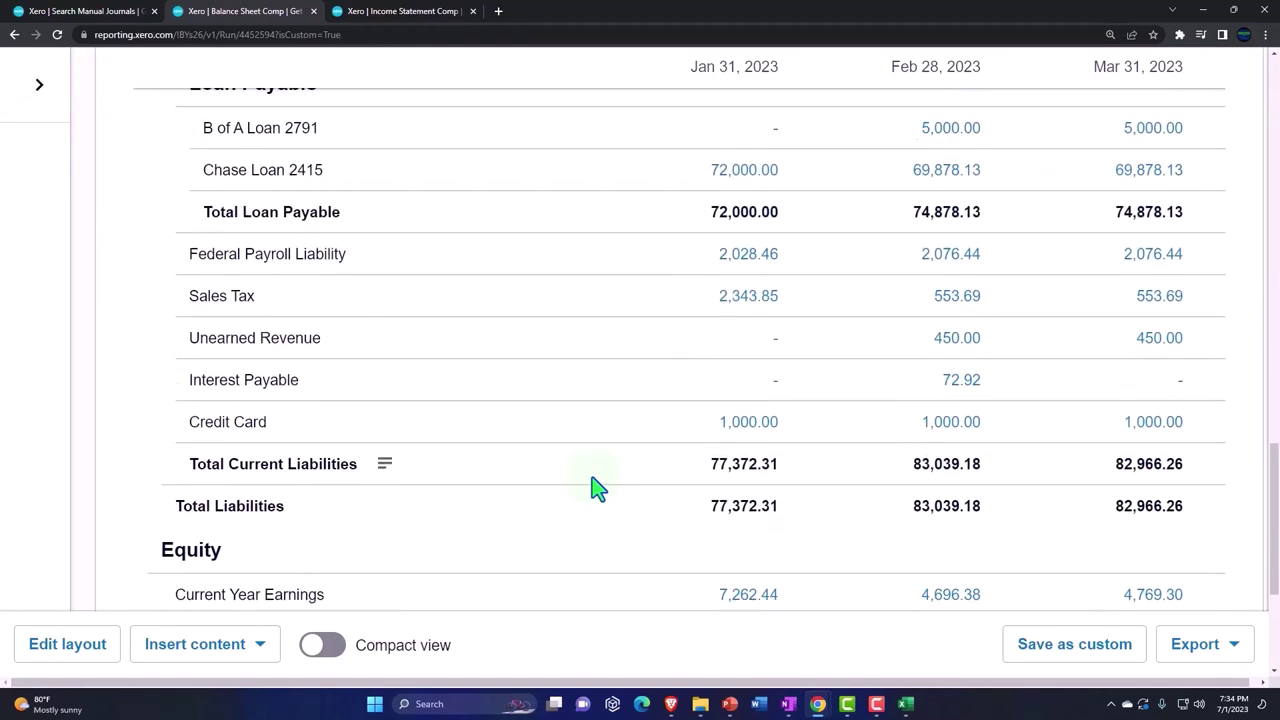